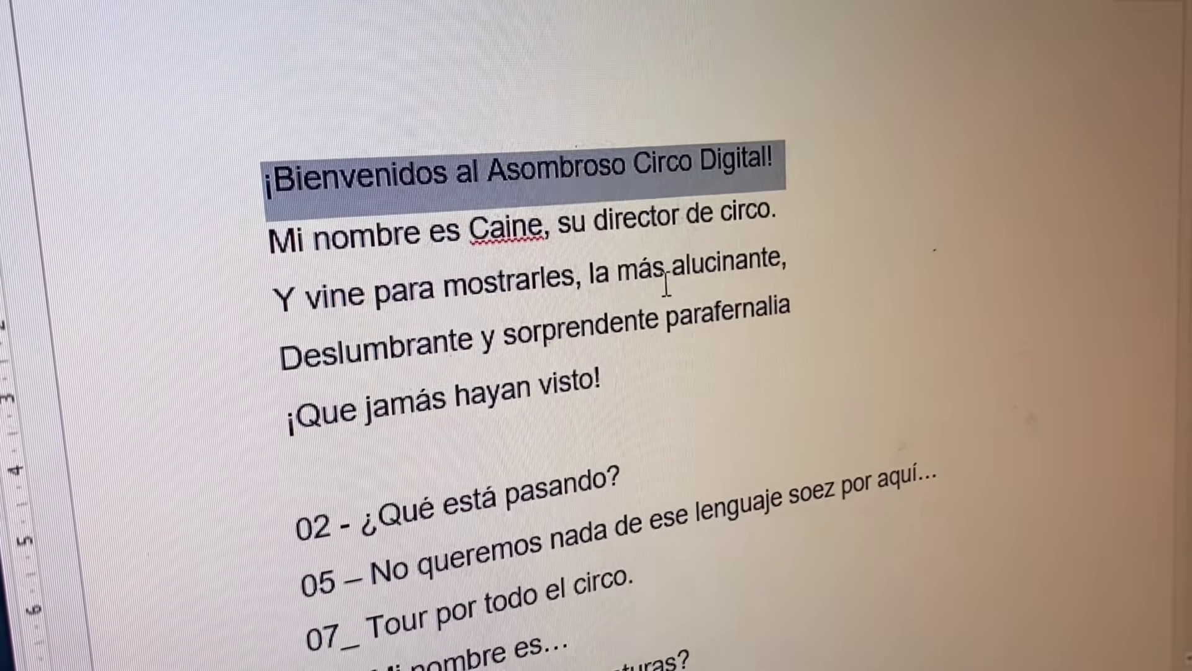
pyautogui.click(658, 264)
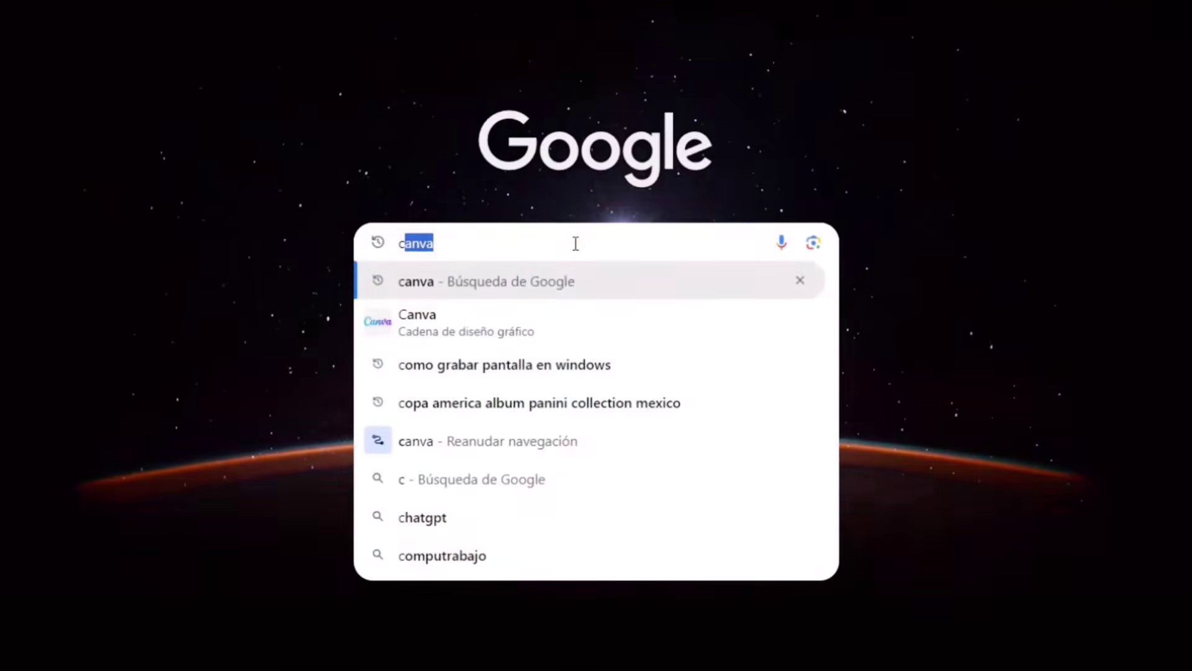
# - Search Google for canva and open the official Canva website
pyautogui.click(568, 282)
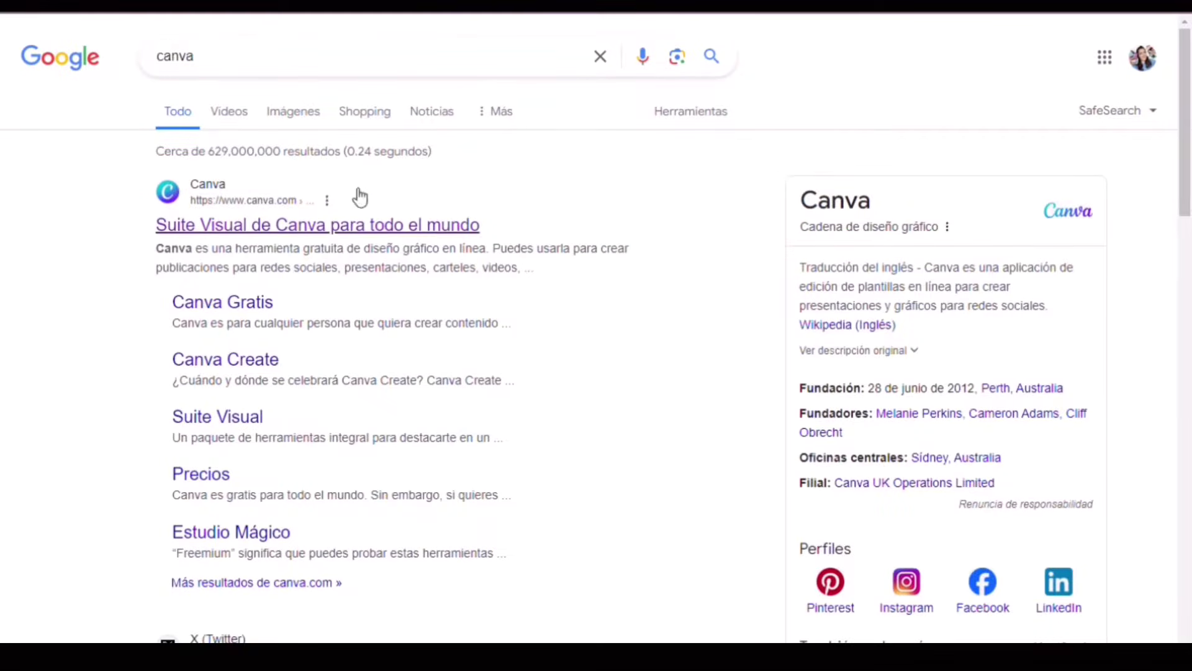
pyautogui.click(317, 227)
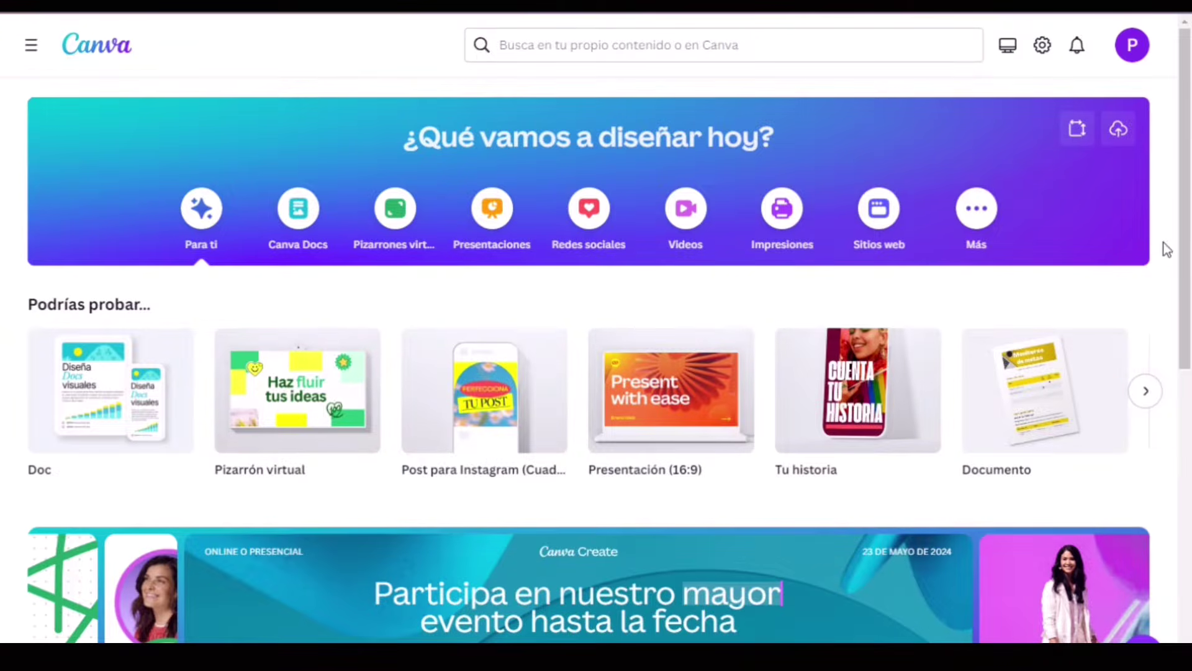
# - Create a new custom-size design 34 cm wide and 21.5 cm high
pyautogui.click(1081, 140)
pyautogui.click(1023, 214)
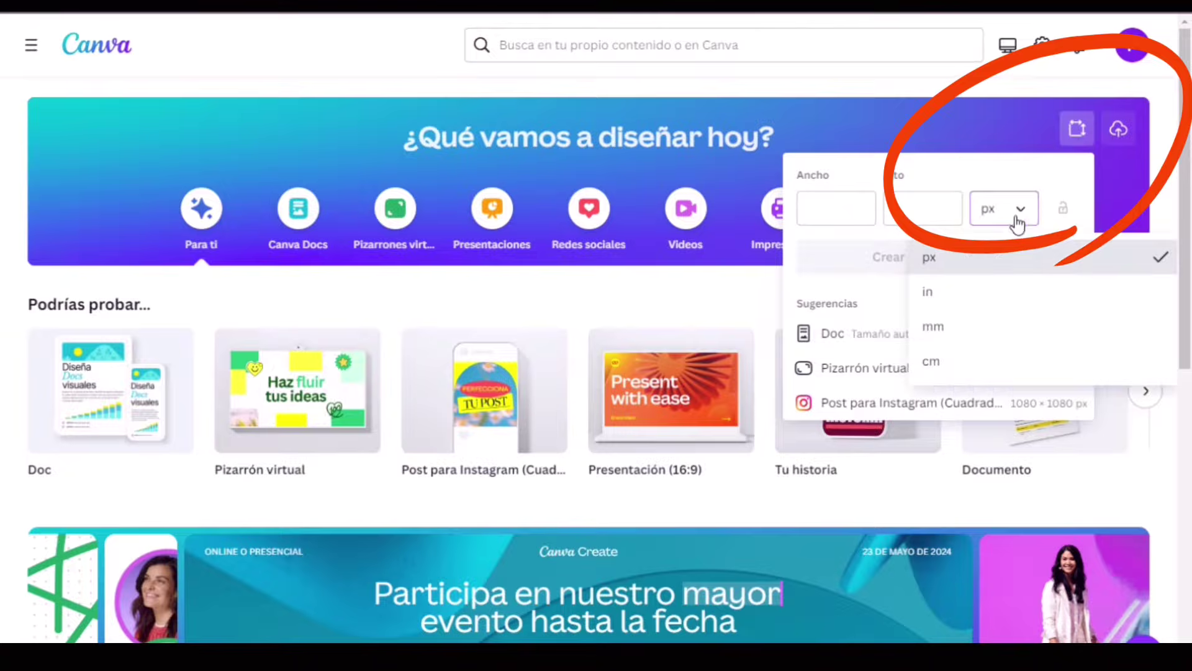
pyautogui.click(931, 364)
pyautogui.click(844, 220)
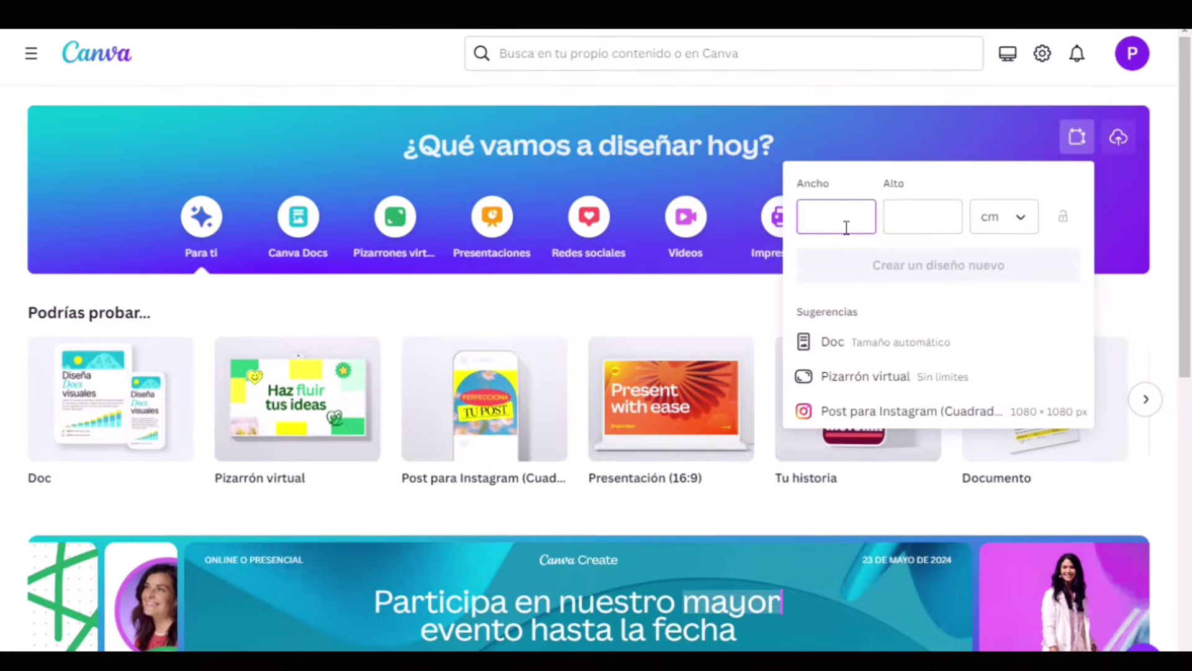
pyautogui.click(923, 233)
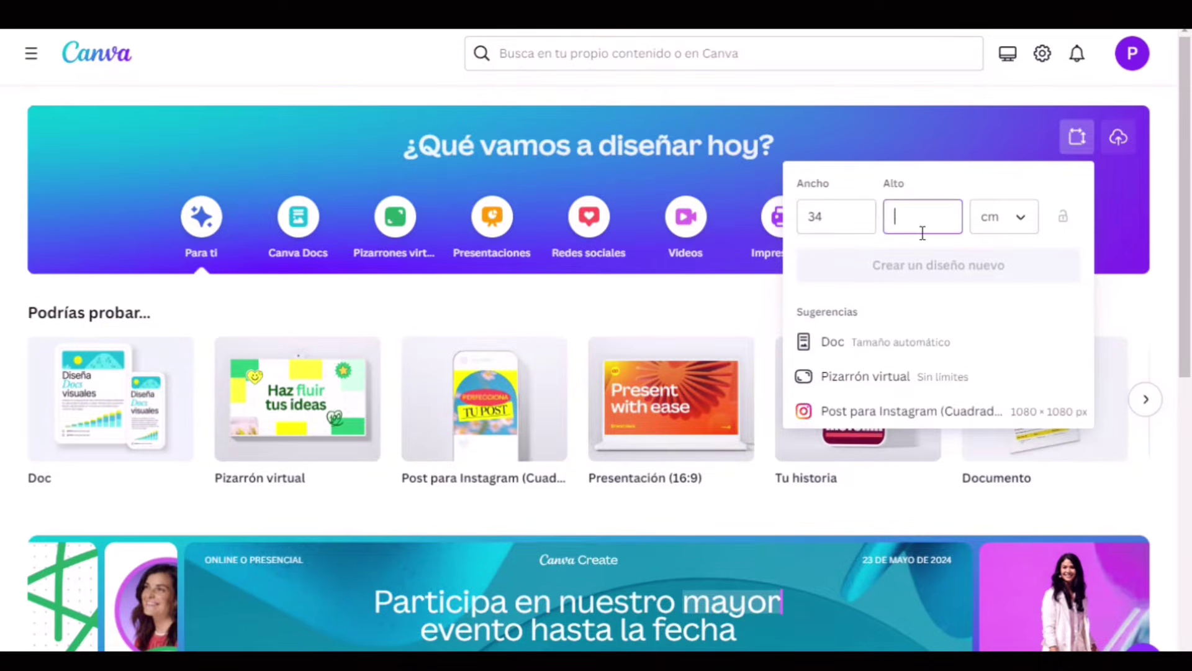
pyautogui.write('21.5')
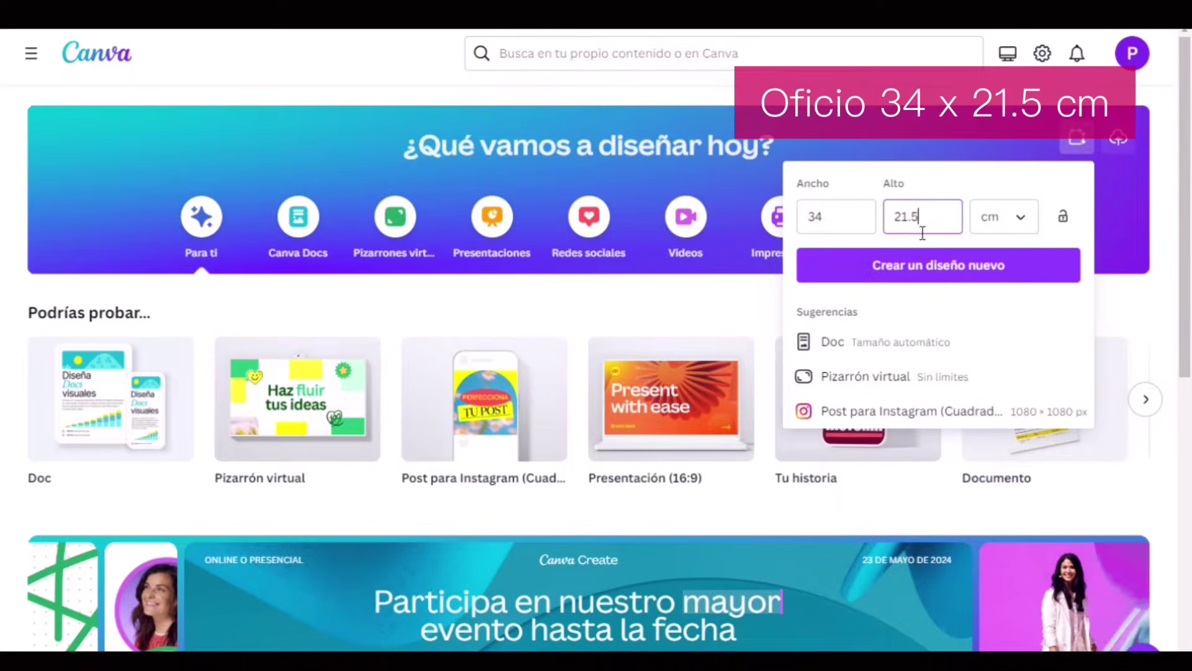
pyautogui.click(950, 272)
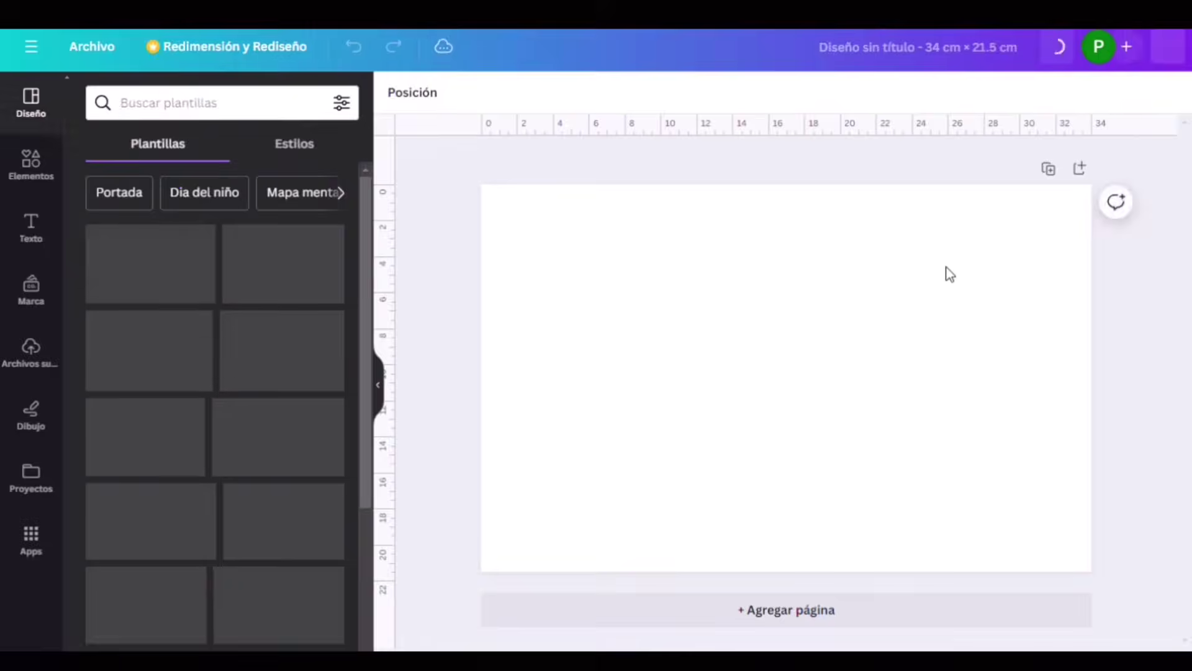
# - Add a vertical guide at the page's centre, at 17.0 cm
pyautogui.rightClick(776, 370)
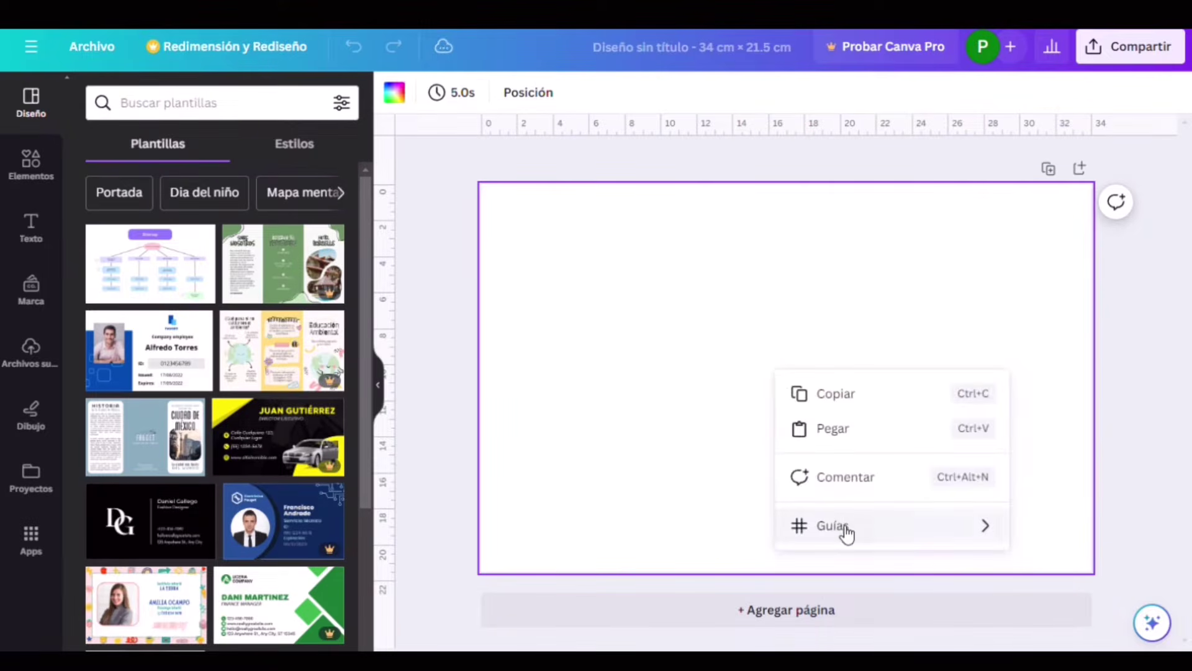
pyautogui.moveTo(845, 531)
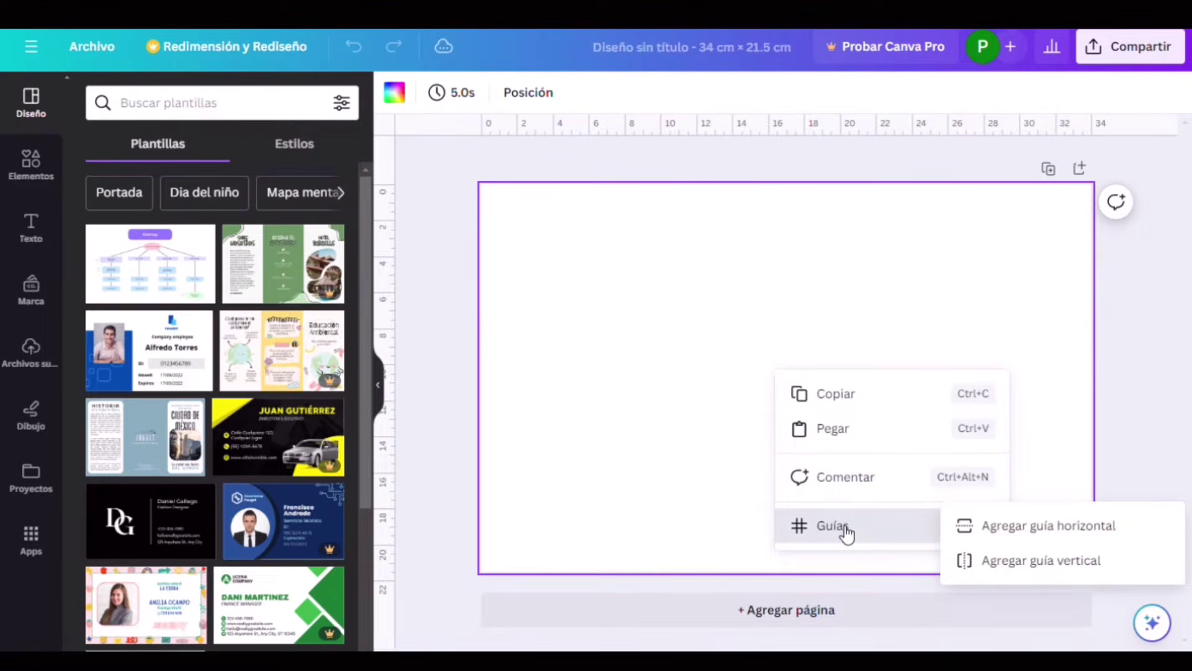
pyautogui.click(1019, 560)
pyautogui.moveTo(785, 378); pyautogui.dragTo(798, 375)
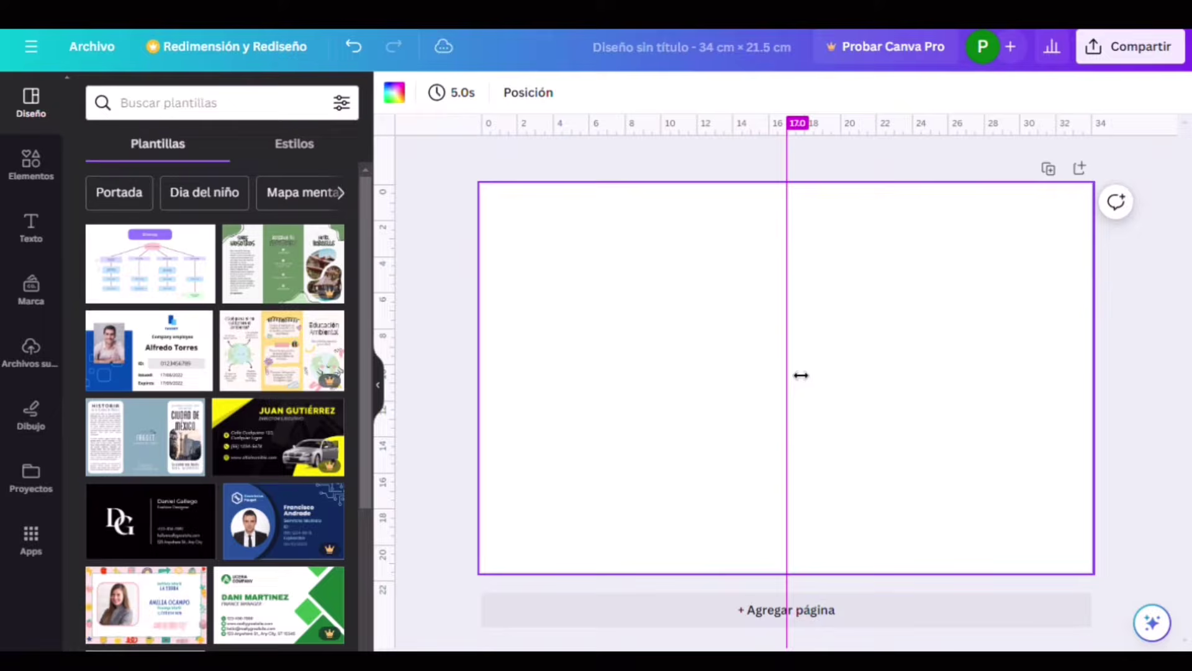
# - Add two vertical margin guides, each about 1 cm in from the page's left and right edges
pyautogui.rightClick(846, 370)
pyautogui.moveTo(936, 519)
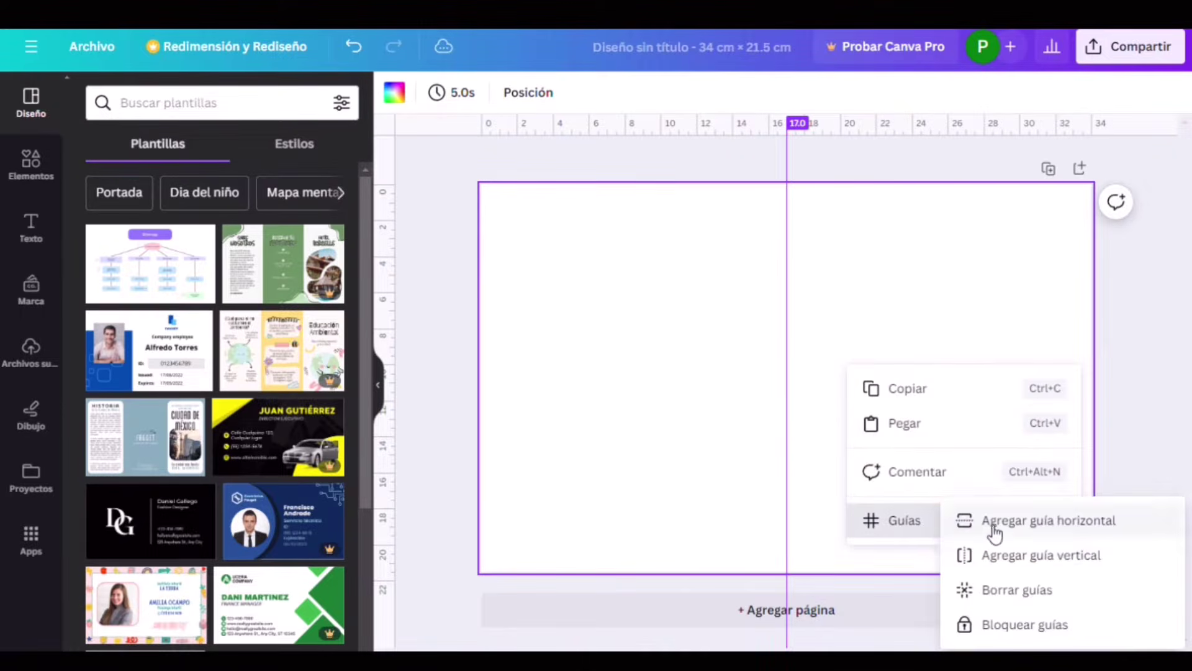
pyautogui.click(1024, 563)
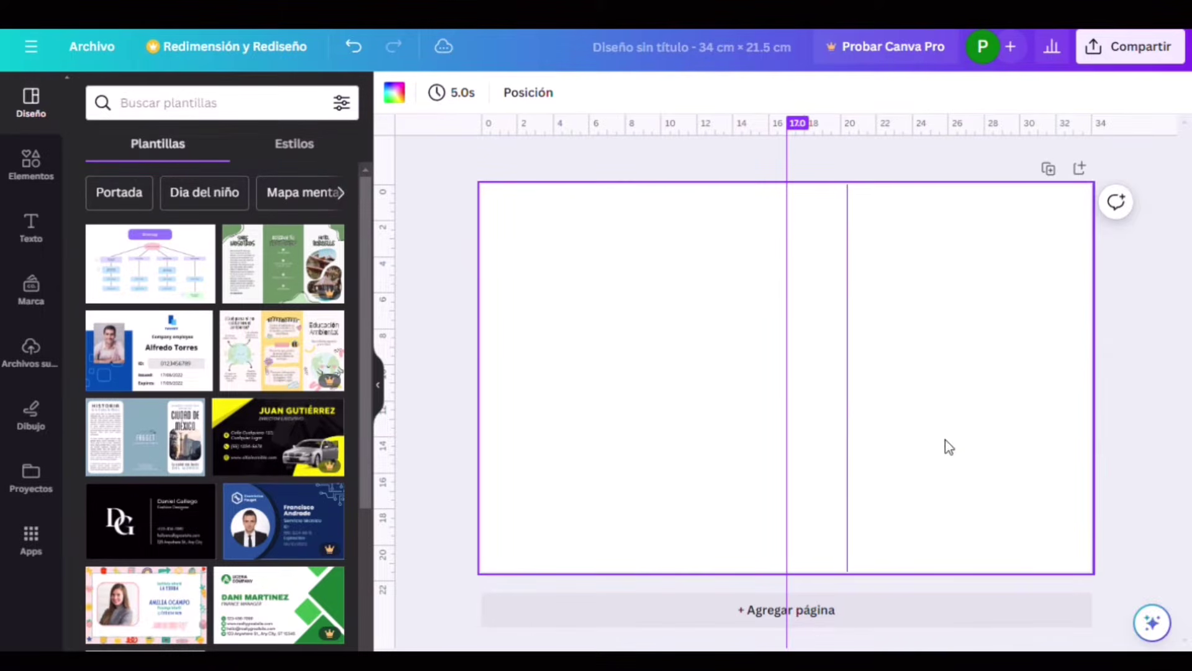
pyautogui.moveTo(857, 410)
pyautogui.mouseDown()
pyautogui.moveTo(580, 373)
pyautogui.moveTo(511, 378)
pyautogui.mouseUp()
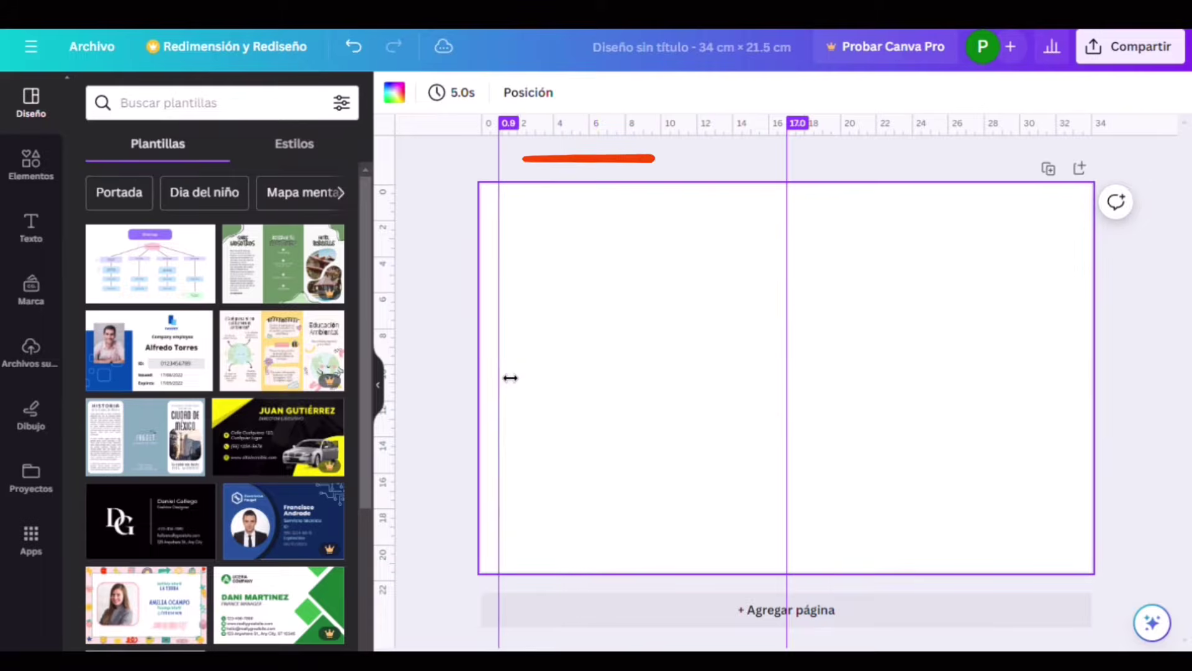
pyautogui.rightClick(683, 372)
pyautogui.moveTo(773, 529)
pyautogui.click(970, 556)
pyautogui.moveTo(701, 404); pyautogui.dragTo(1081, 409)
# - Add two horizontal margin guides, each about 1 cm in from the page's top and bottom edges
pyautogui.rightClick(860, 361)
pyautogui.moveTo(926, 513)
pyautogui.click(1045, 509)
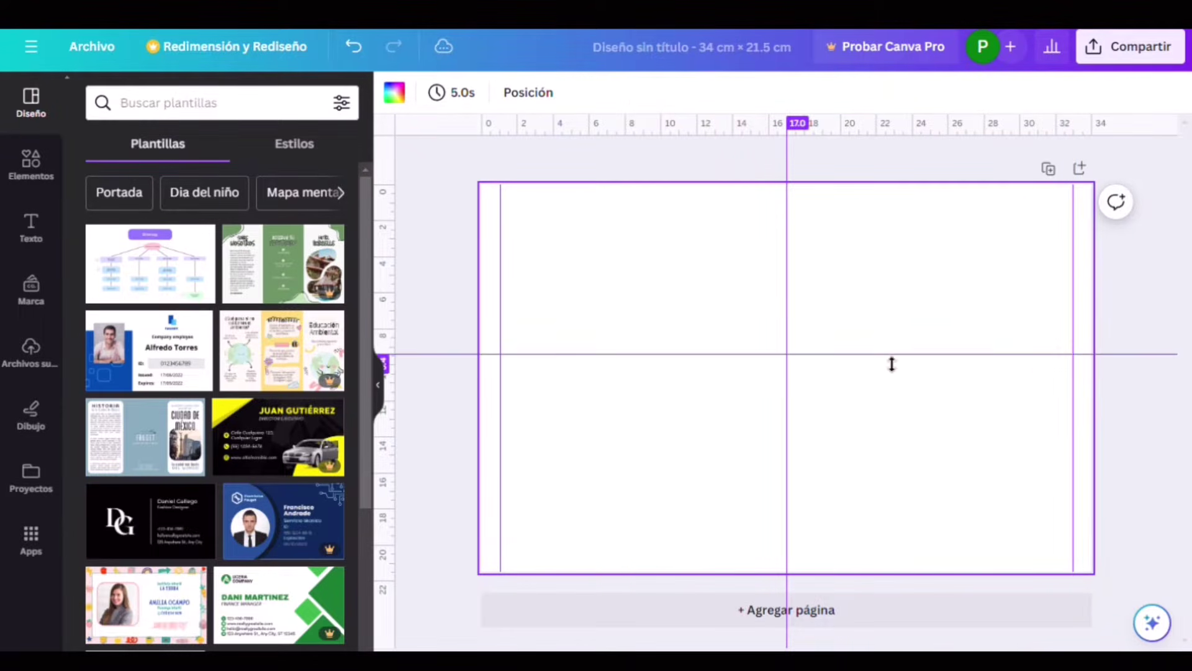
pyautogui.moveTo(892, 360); pyautogui.dragTo(888, 213)
pyautogui.rightClick(897, 483)
pyautogui.moveTo(915, 555)
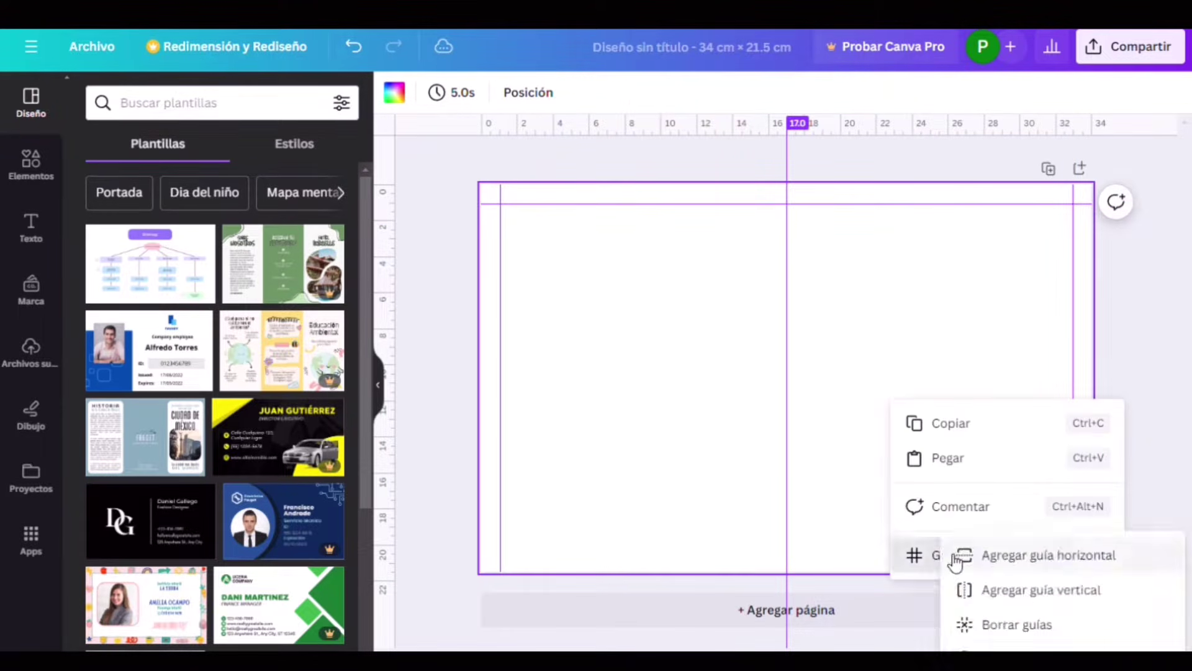
pyautogui.click(953, 557)
pyautogui.moveTo(916, 508); pyautogui.dragTo(922, 563)
# - Add two vertical guides about 1 cm to either side of the centre guide, at about 18 and 16 cm
pyautogui.rightClick(870, 365)
pyautogui.moveTo(926, 514)
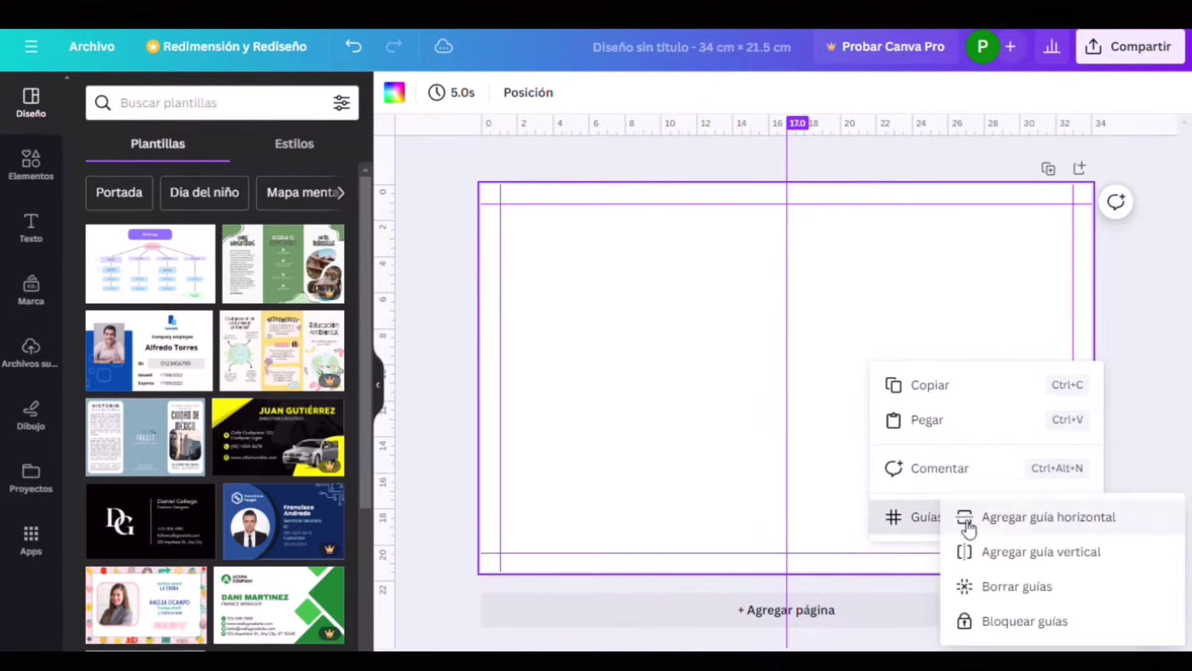
pyautogui.click(1015, 562)
pyautogui.moveTo(870, 394); pyautogui.dragTo(804, 391)
pyautogui.rightClick(933, 409)
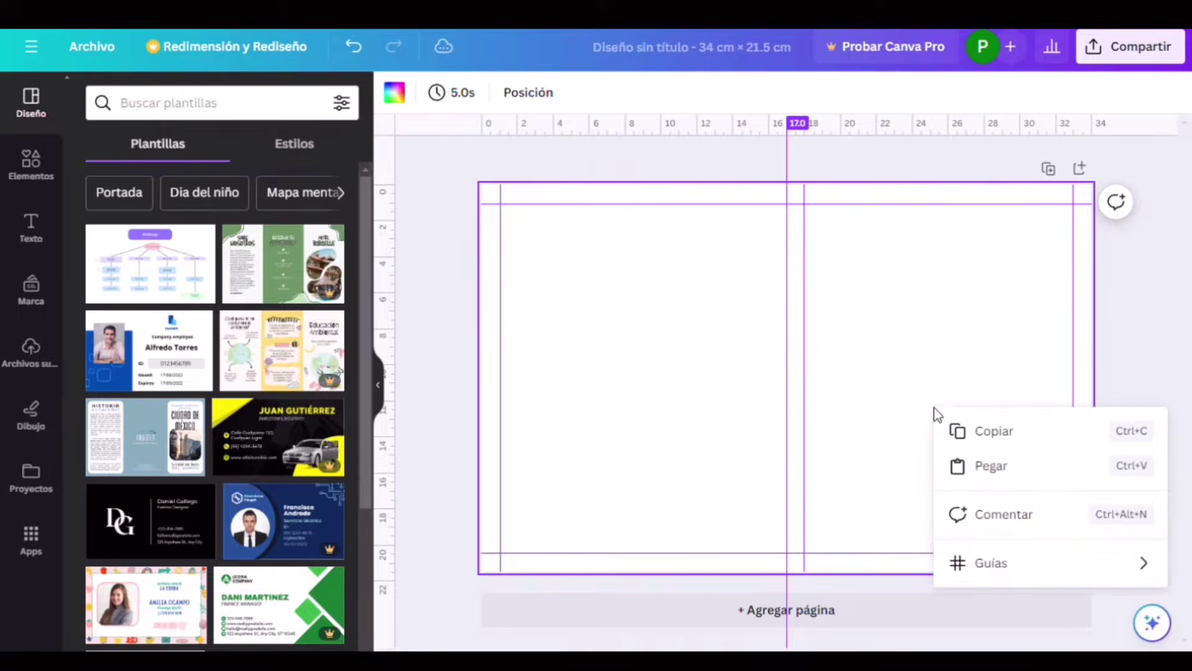
pyautogui.moveTo(981, 562)
pyautogui.click(1018, 597)
pyautogui.moveTo(934, 404); pyautogui.dragTo(769, 405)
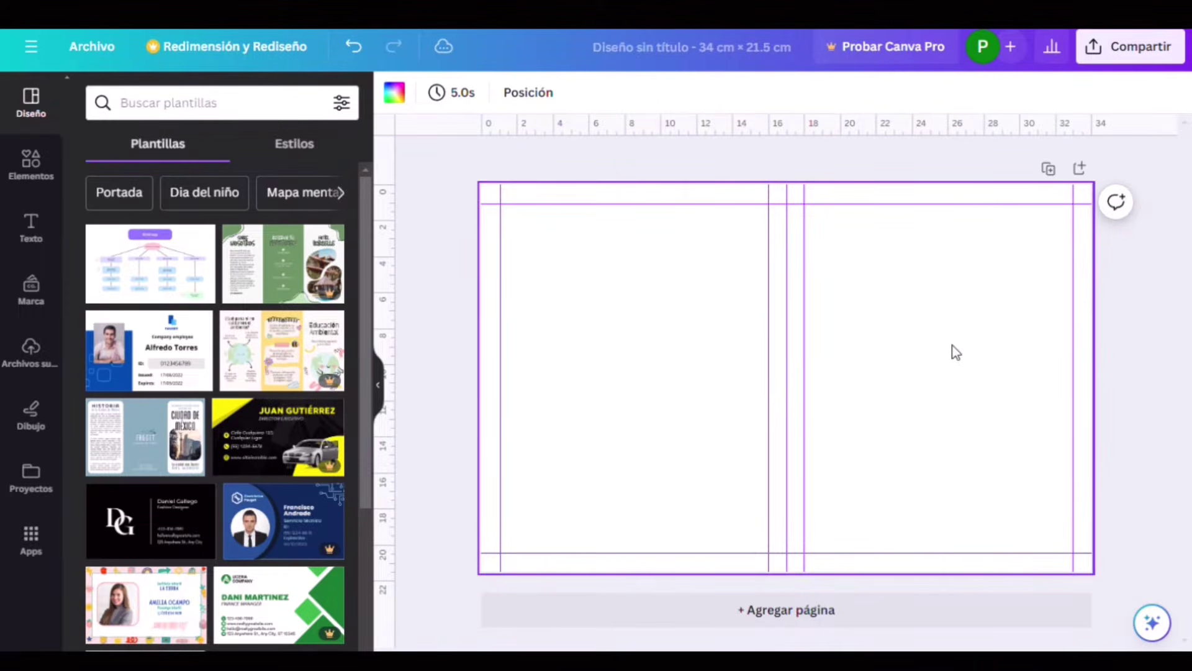
# - Add a second page to the design and insert the title "PORTADA" on page 1
pyautogui.click(819, 612)
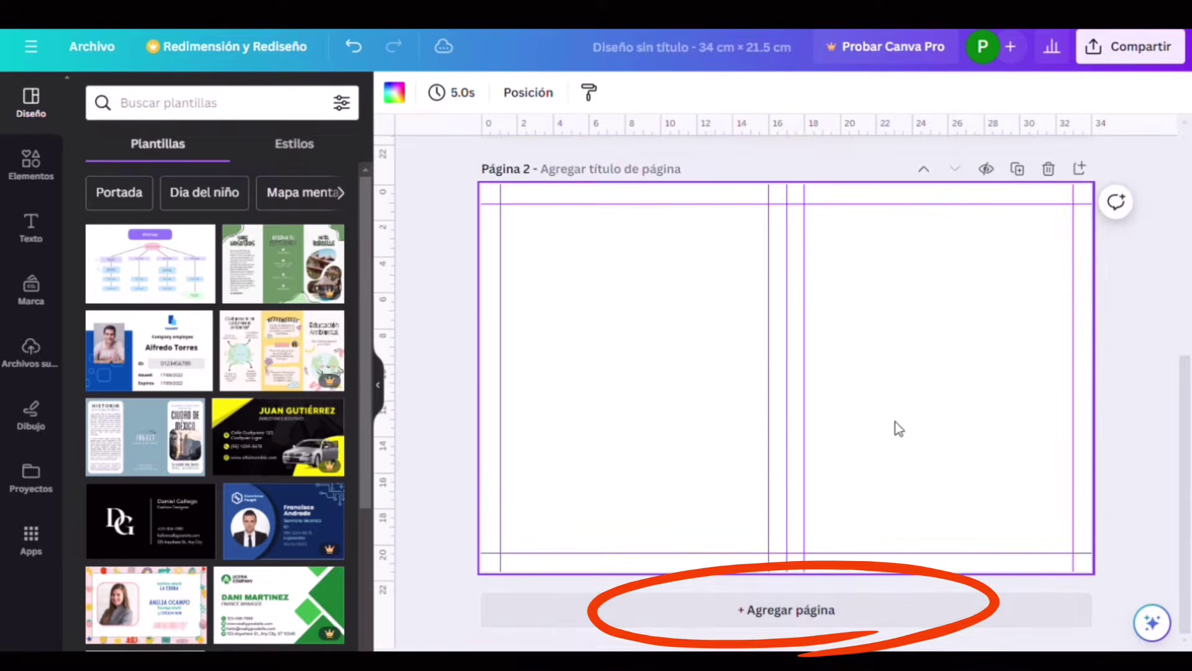
pyautogui.scroll(5, 899, 429)
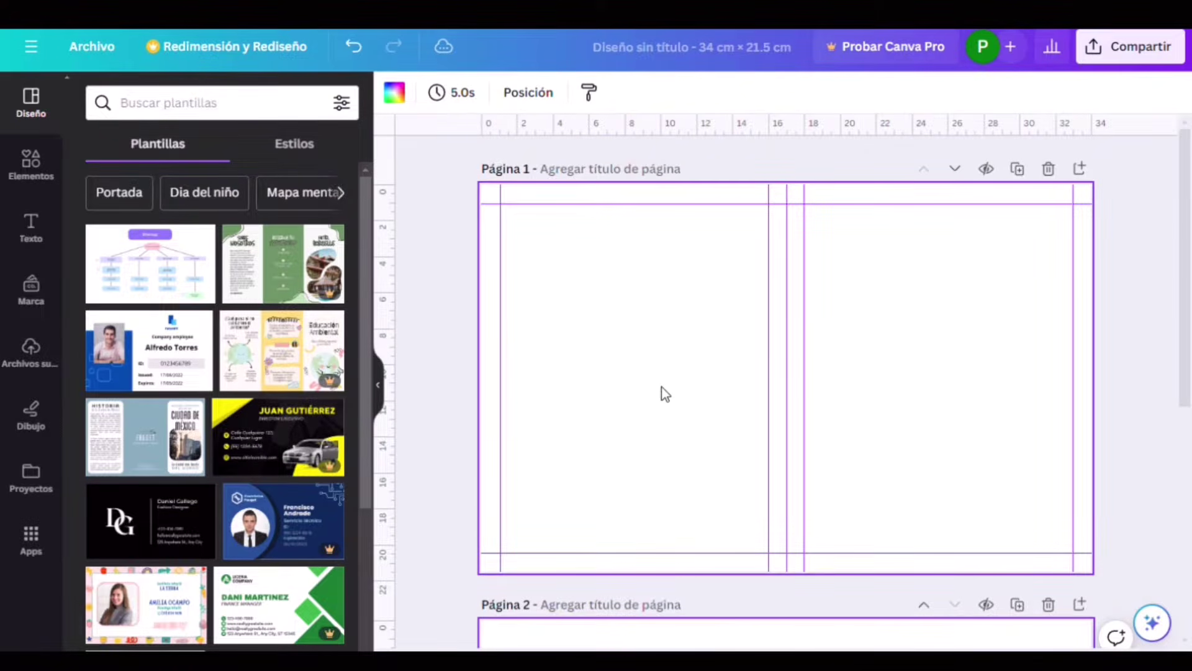
pyautogui.click(33, 229)
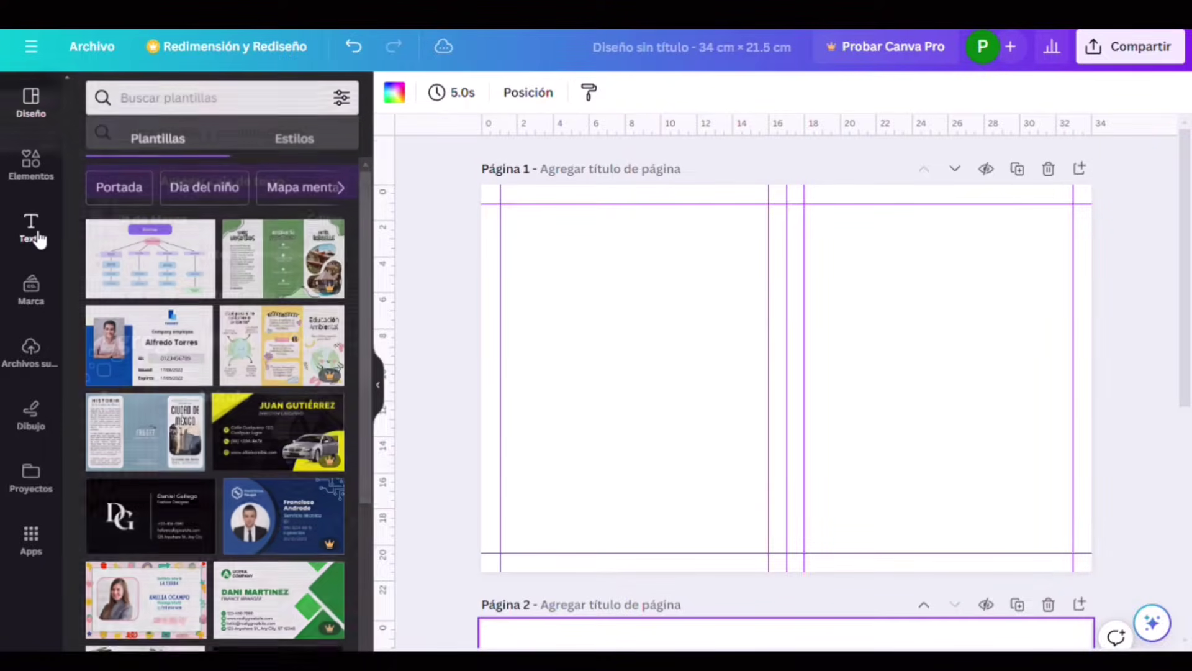
pyautogui.click(261, 317)
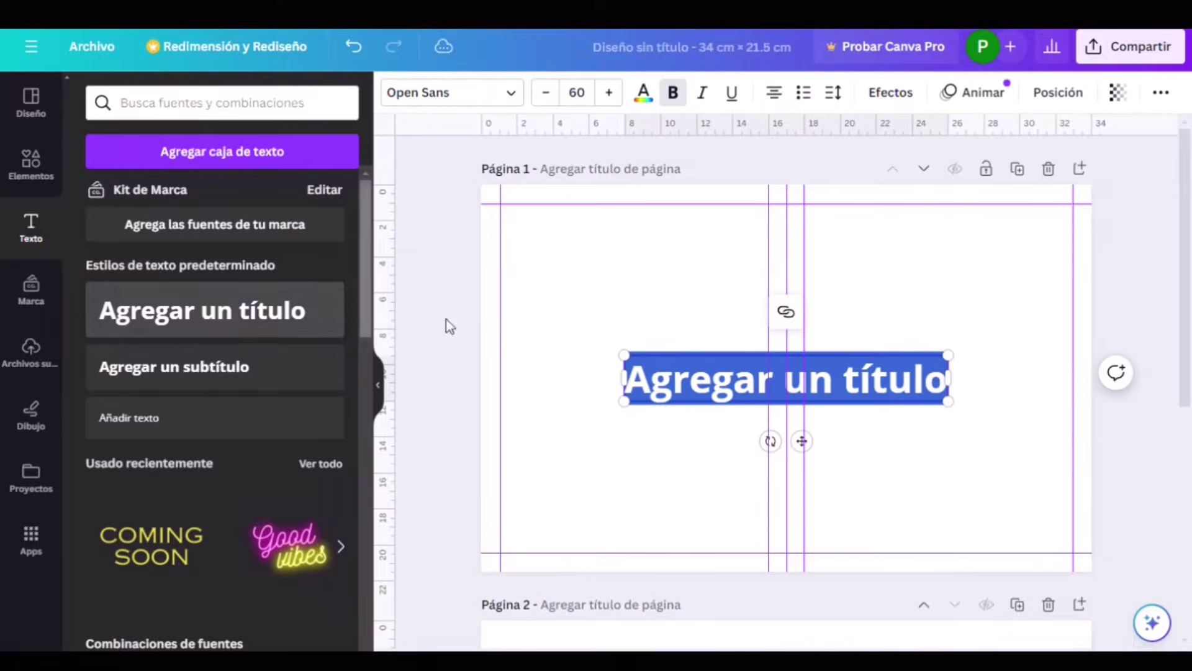
pyautogui.write('PORTADA')
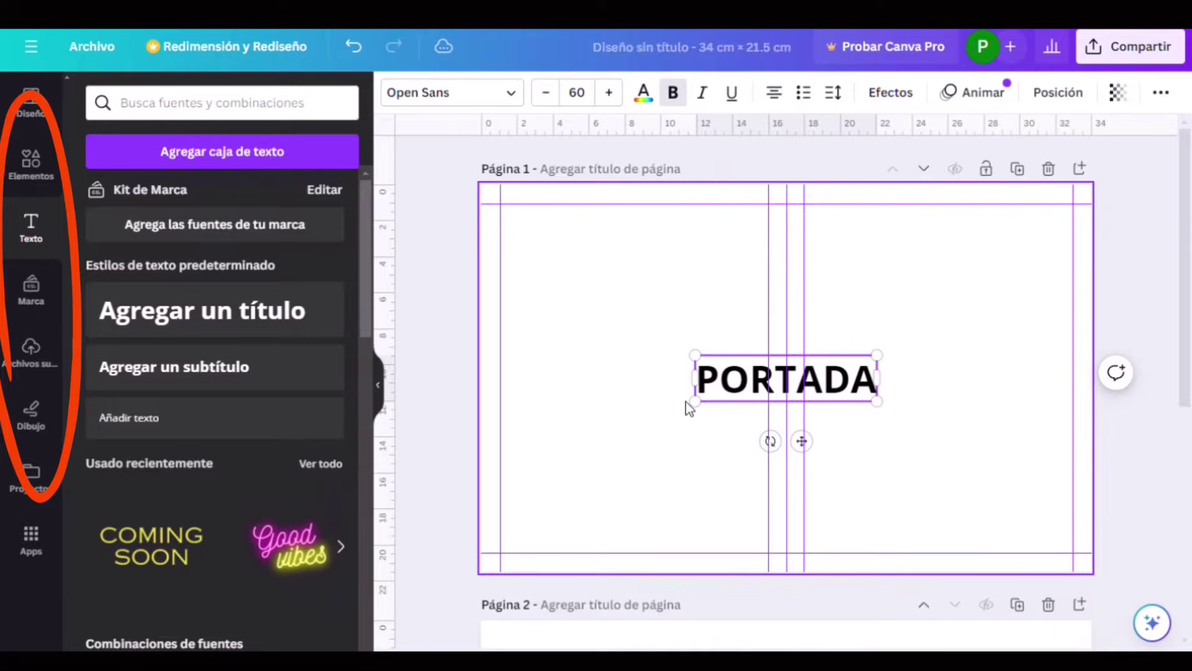
pyautogui.click(936, 401)
# - Insert the page numbers 0 and 1 as titles in the lower left and lower right areas of page 2
pyautogui.scroll(-6, 960, 439)
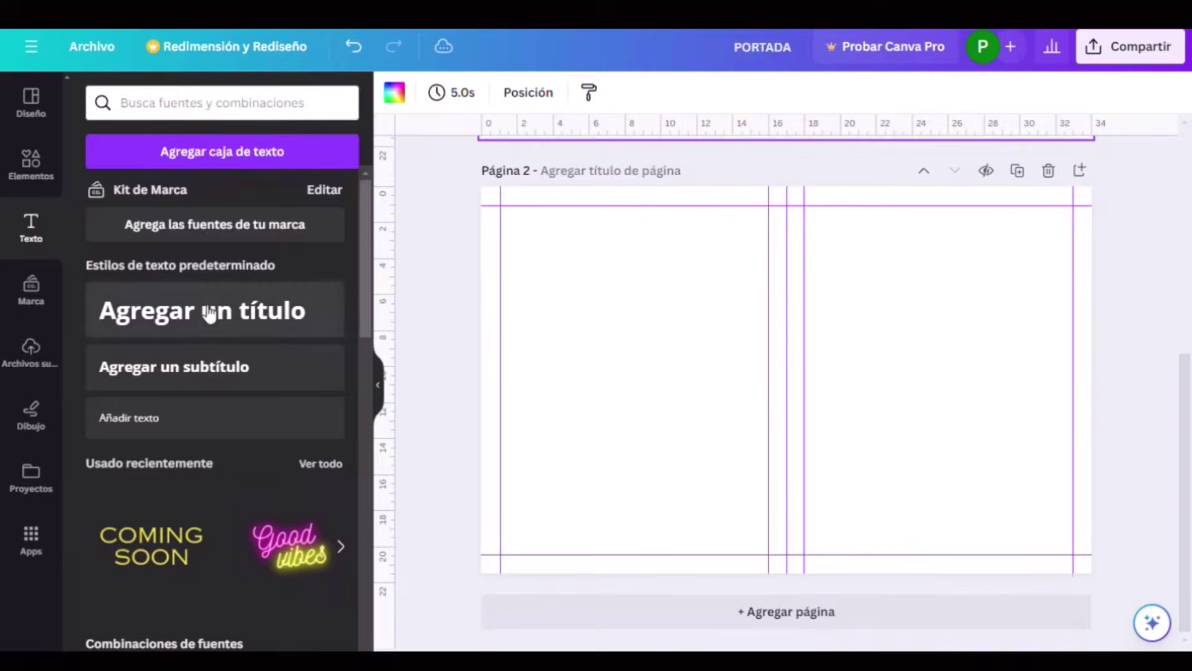
pyautogui.click(110, 320)
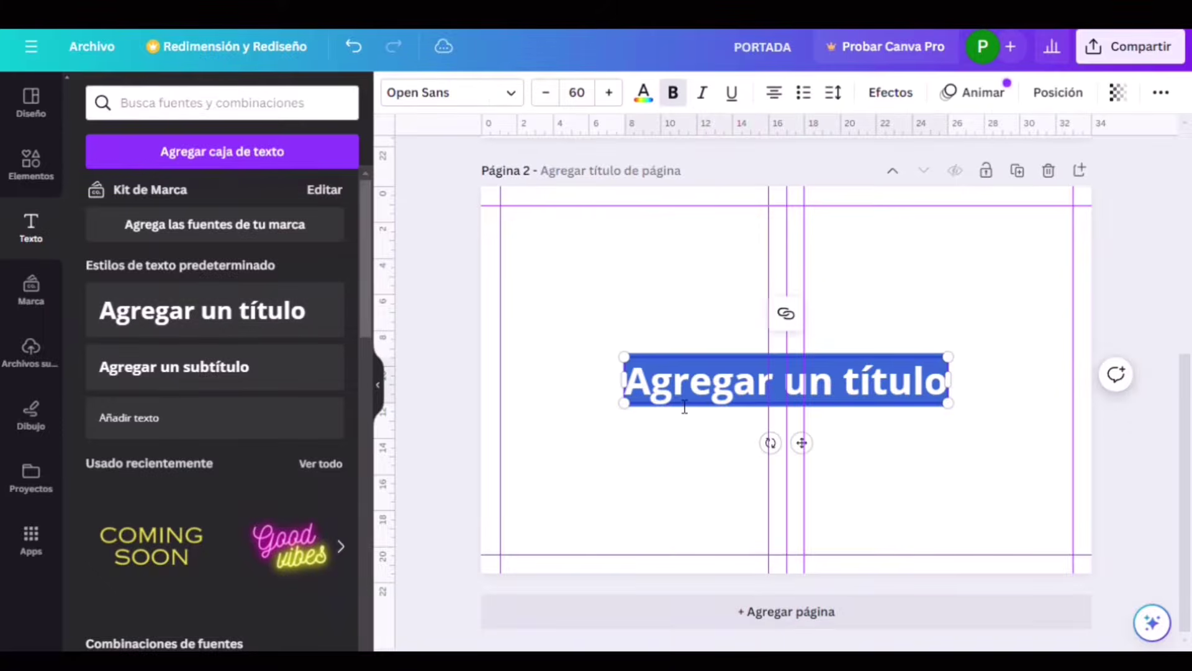
pyautogui.write('0')
pyautogui.moveTo(801, 441); pyautogui.dragTo(574, 552)
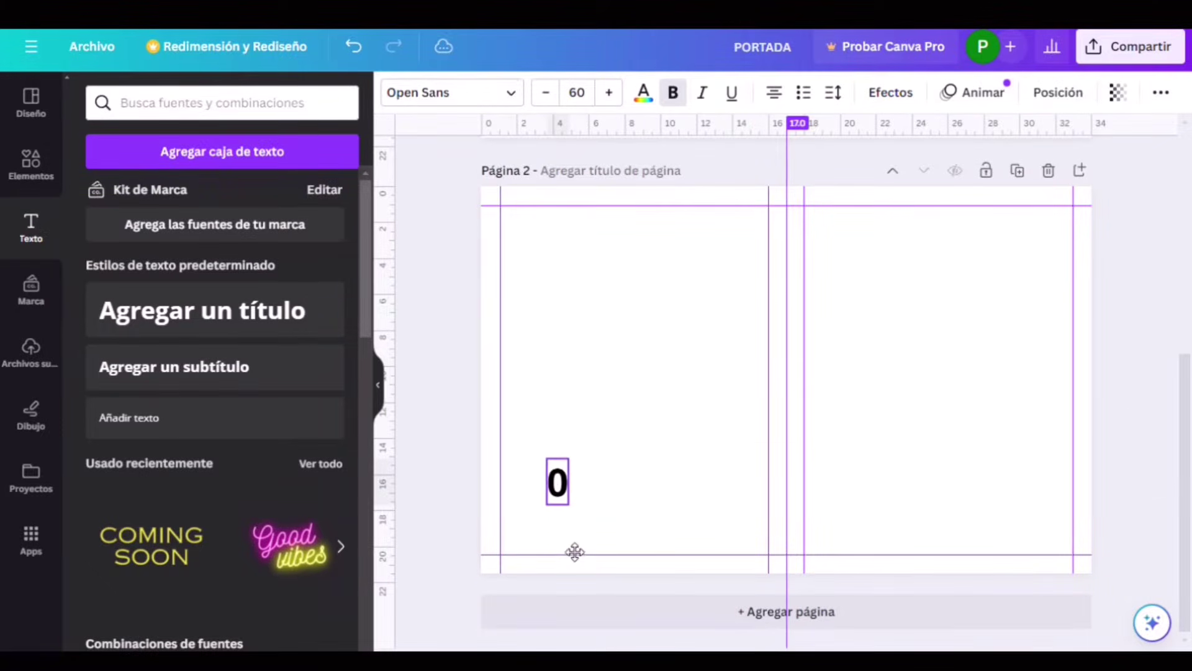
pyautogui.click(804, 449)
pyautogui.click(202, 311)
pyautogui.write('1')
pyautogui.moveTo(807, 451); pyautogui.dragTo(1047, 570)
# - Add page 3 with the number 2 low on its left half and 3 near its lower right corner
pyautogui.click(786, 612)
pyautogui.click(292, 311)
pyautogui.write('2')
pyautogui.moveTo(802, 441); pyautogui.dragTo(615, 524)
pyautogui.click(292, 312)
pyautogui.write('3')
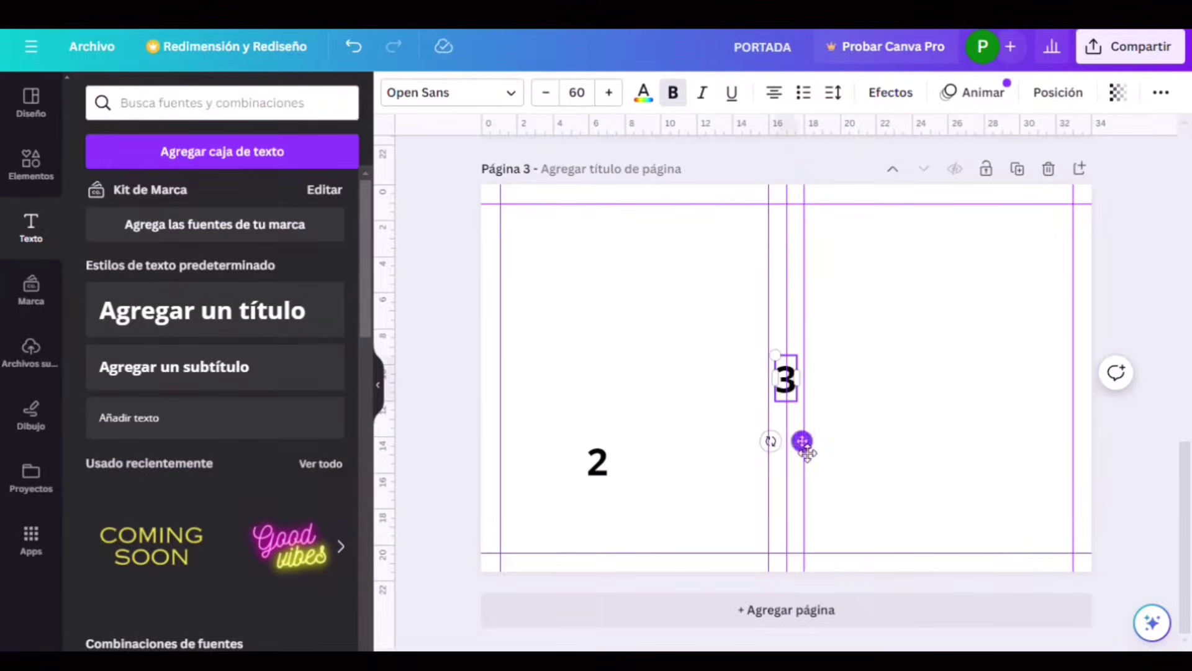
pyautogui.moveTo(802, 441); pyautogui.dragTo(1041, 567)
# - Add page 4 with the number 4 low on its left half and 5 near its lower right corner
pyautogui.click(786, 609)
pyautogui.click(292, 311)
pyautogui.write('4')
pyautogui.moveTo(802, 442); pyautogui.dragTo(1054, 579)
pyautogui.click(292, 311)
pyautogui.write('5')
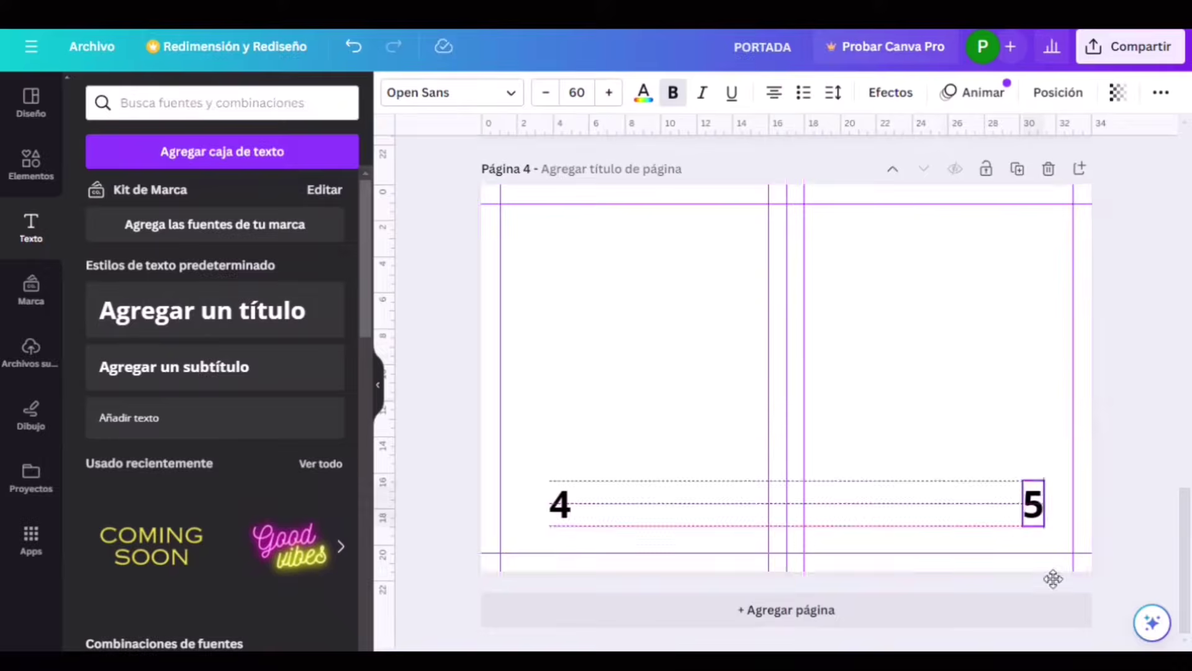
# - Add page 5 with the number 6 low on its left half and 7 near its lower right corner
pyautogui.click(786, 609)
pyautogui.click(292, 311)
pyautogui.write('6')
pyautogui.moveTo(801, 385)
pyautogui.mouseDown()
pyautogui.moveTo(552, 572)
pyautogui.moveTo(1054, 572)
pyautogui.mouseUp()
pyautogui.click(293, 311)
pyautogui.write('7')
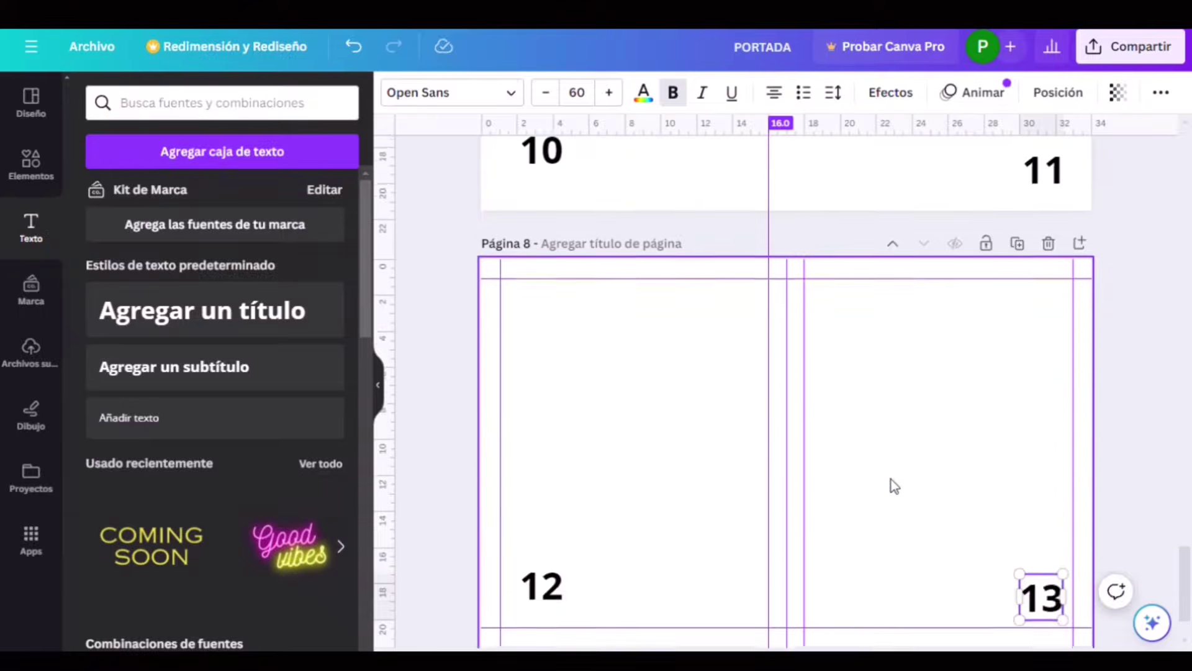
# - Move the number 2 on page 3 into the page's lower left corner, over the crossing margin guides
pyautogui.scroll(12, 891, 479)
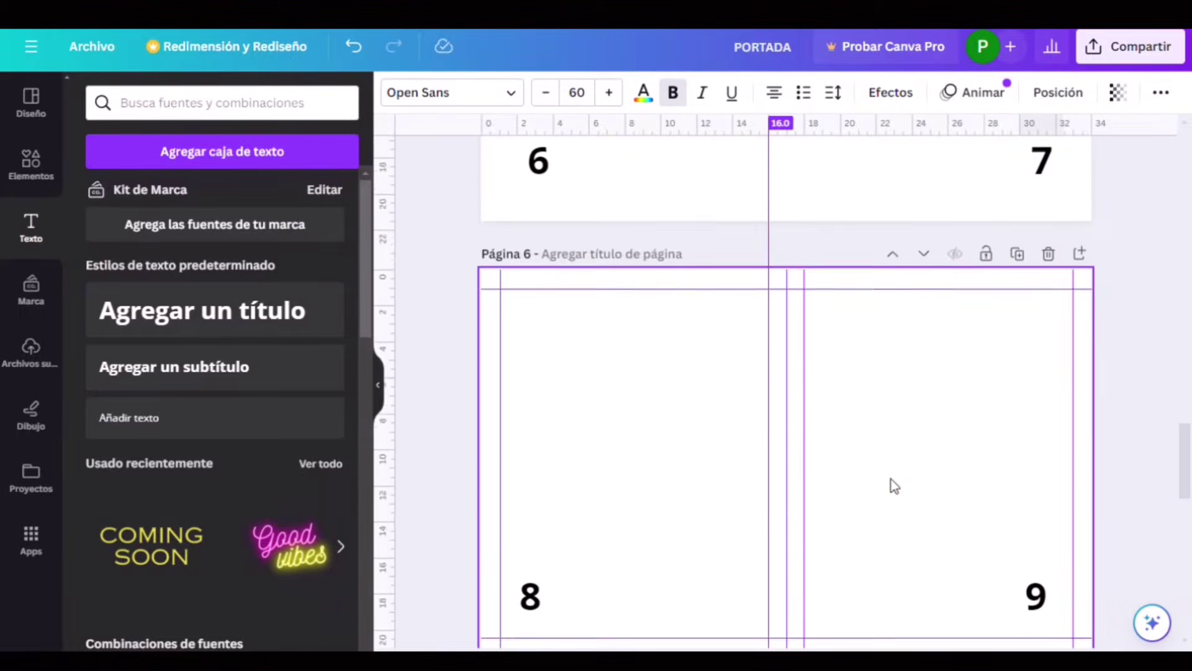
pyautogui.scroll(15, 891, 479)
pyautogui.click(735, 457)
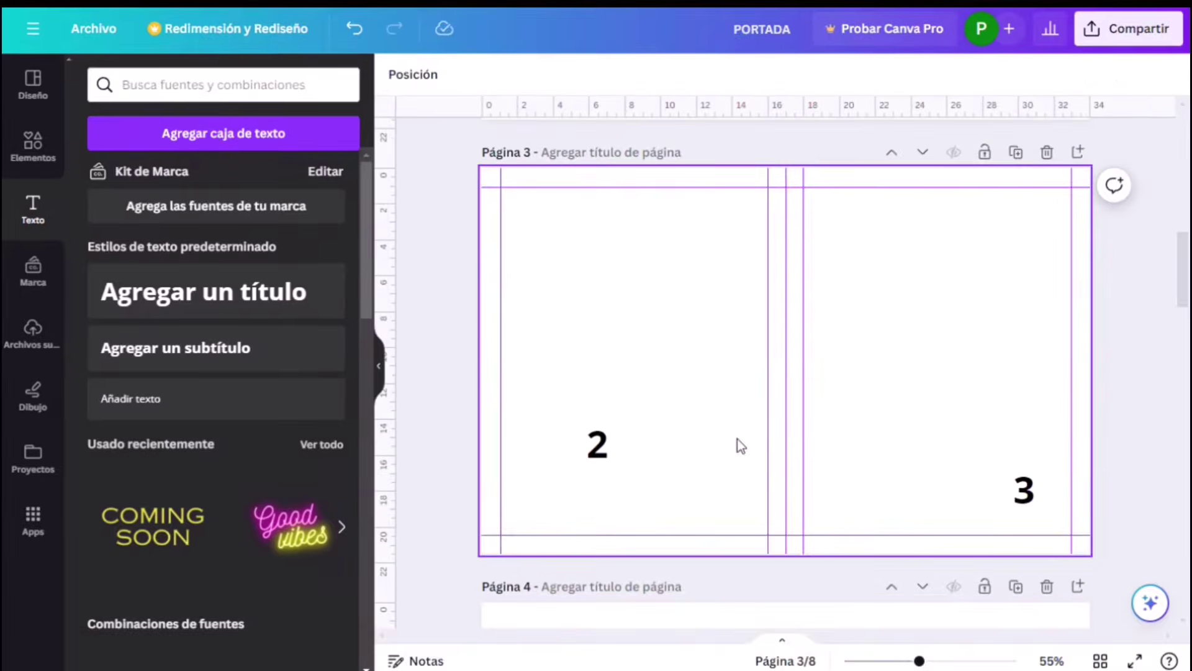
pyautogui.click(608, 444)
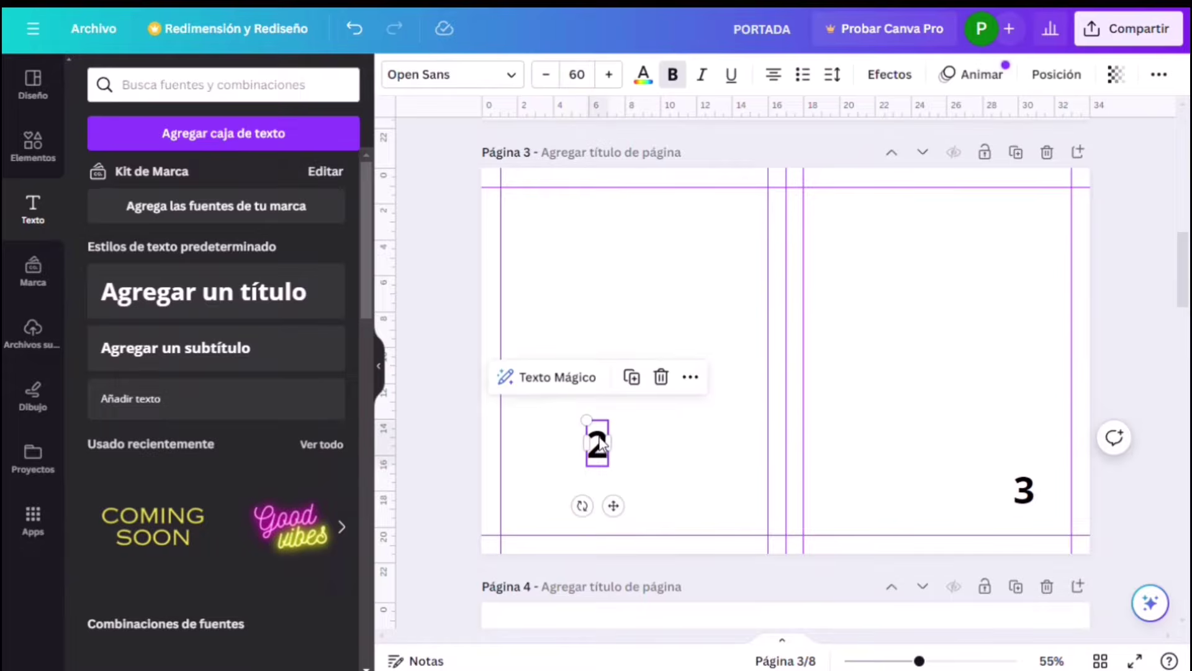
pyautogui.moveTo(601, 443)
pyautogui.mouseDown()
pyautogui.moveTo(525, 503)
pyautogui.moveTo(513, 528)
pyautogui.mouseUp()
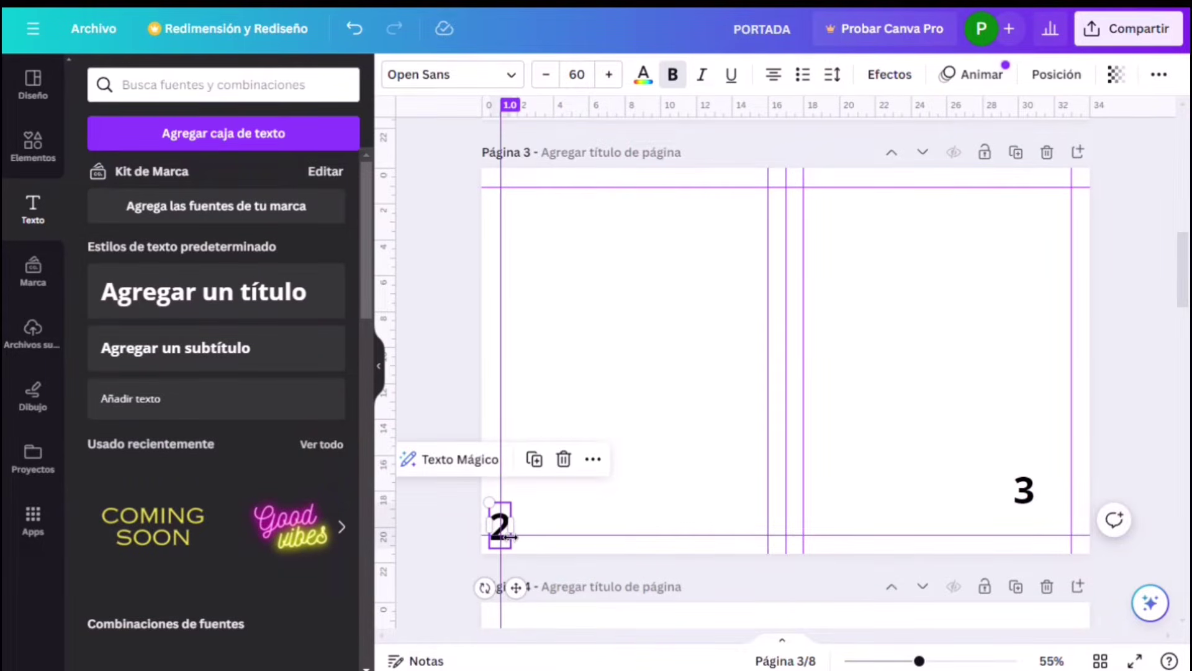
# - Set the font size of the number 2 on page 3 to 50 and keep it over the crossing margin guides
pyautogui.doubleClick(501, 527)
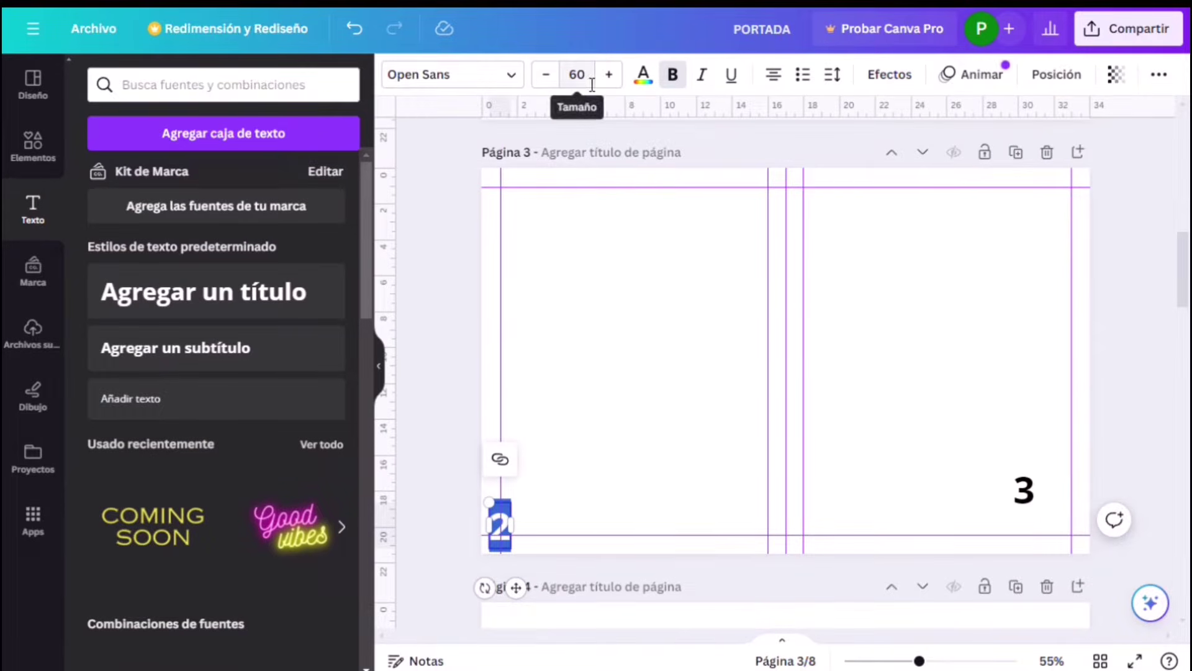
pyautogui.click(572, 79)
pyautogui.write('50')
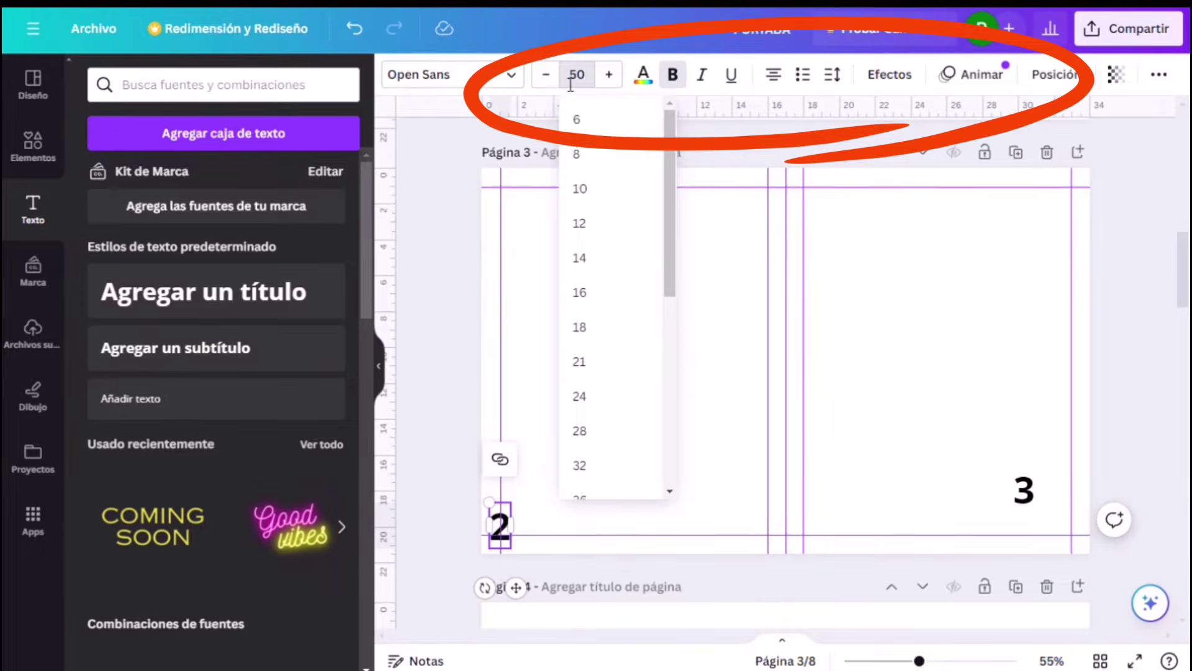
pyautogui.press('Return')
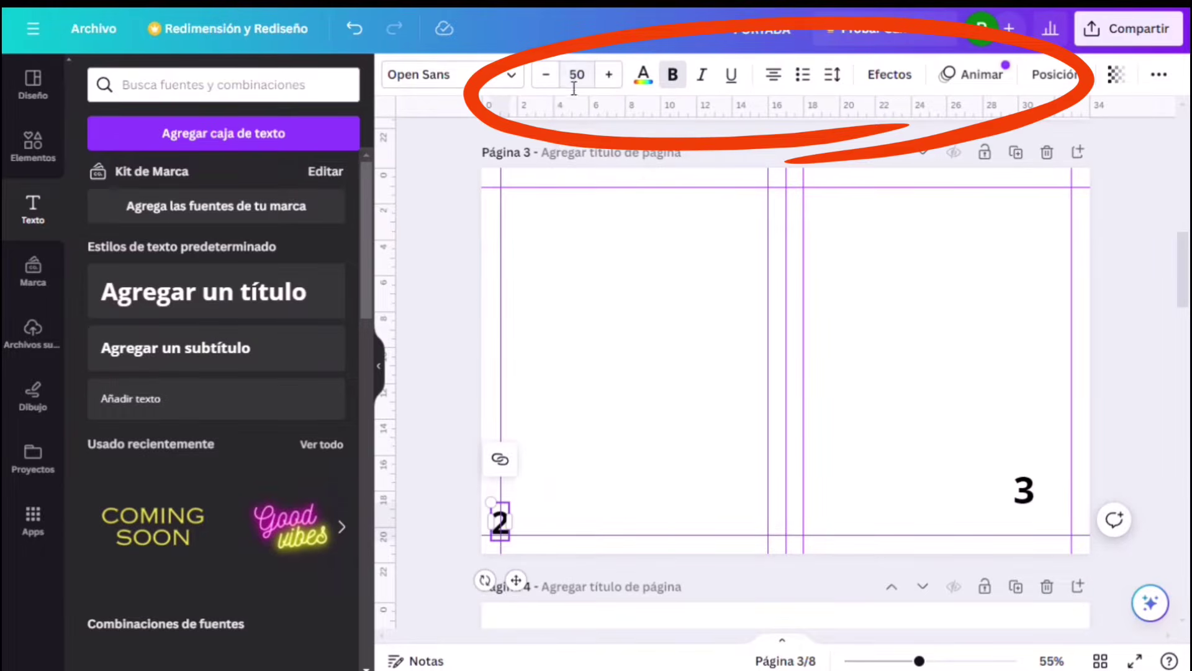
pyautogui.click(557, 503)
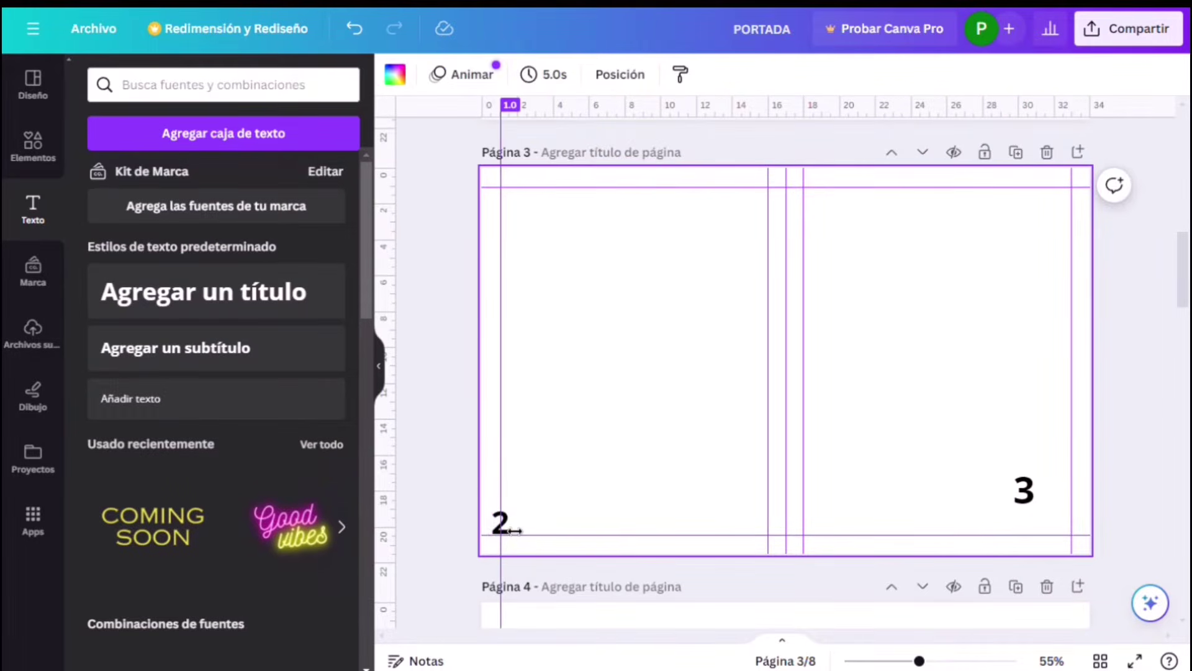
pyautogui.click(510, 532)
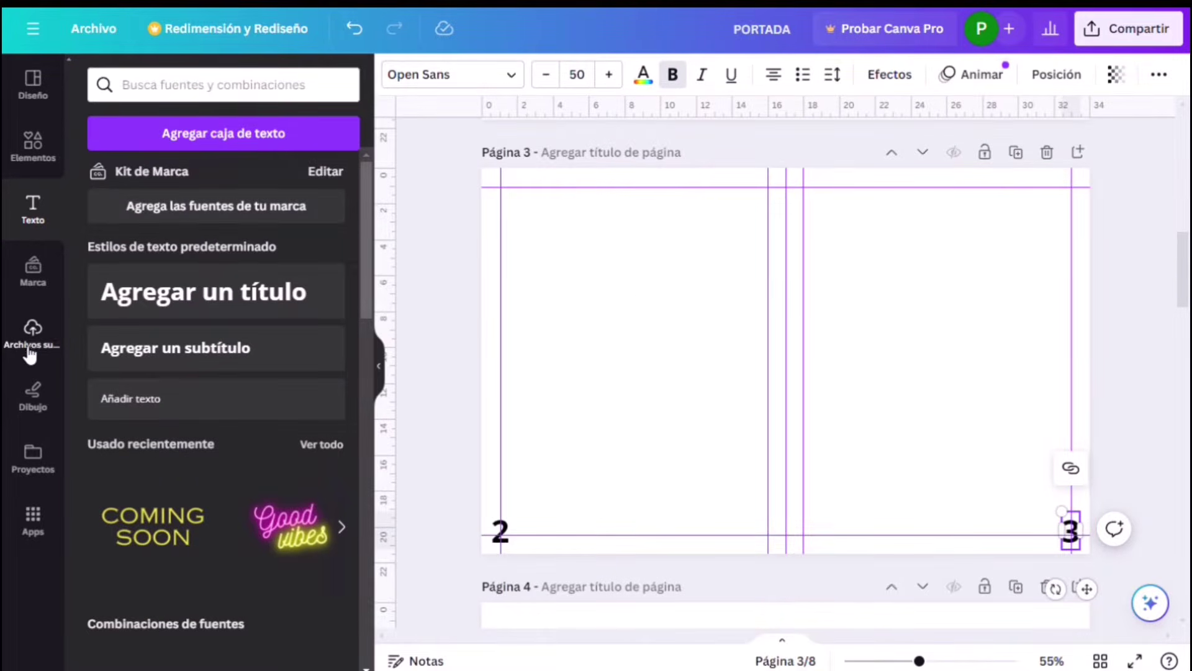
# - Upload the image files and place the circus scene on page 3, enlarged to cover the whole page
pyautogui.click(32, 335)
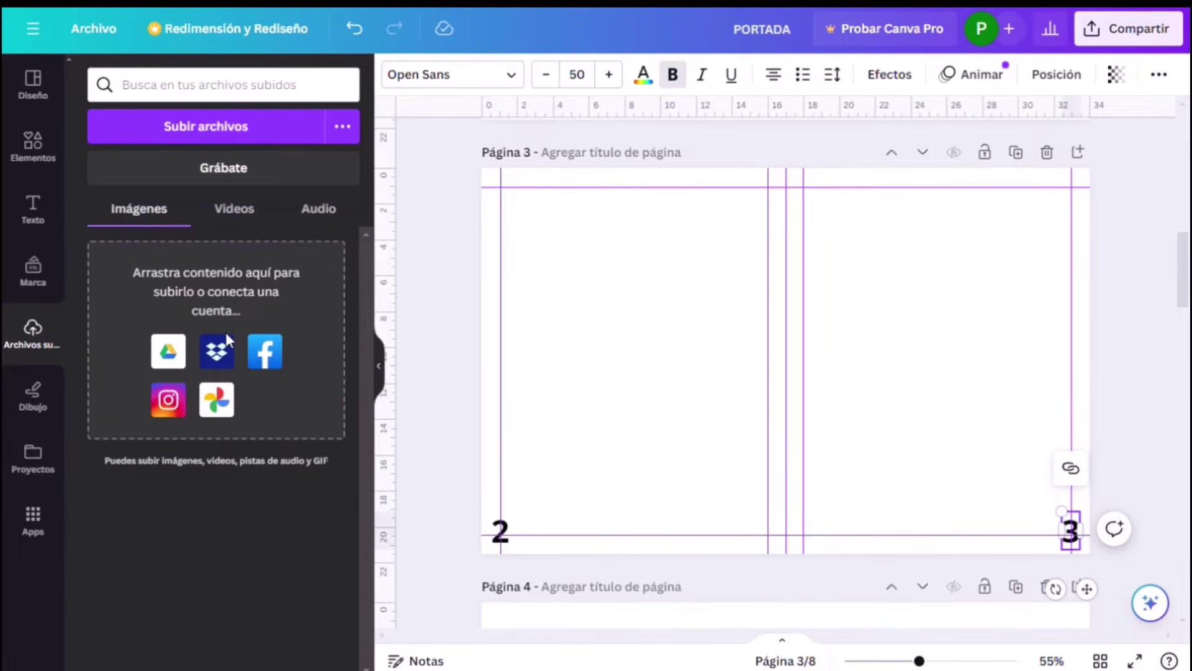
pyautogui.click(254, 132)
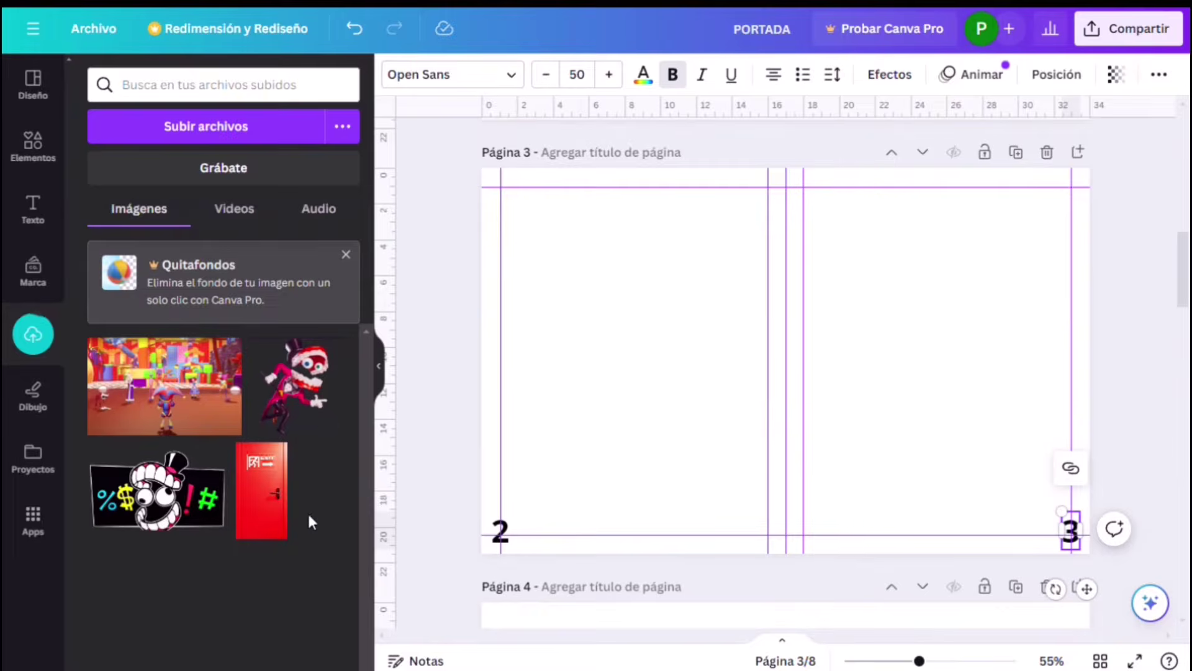
pyautogui.click(188, 388)
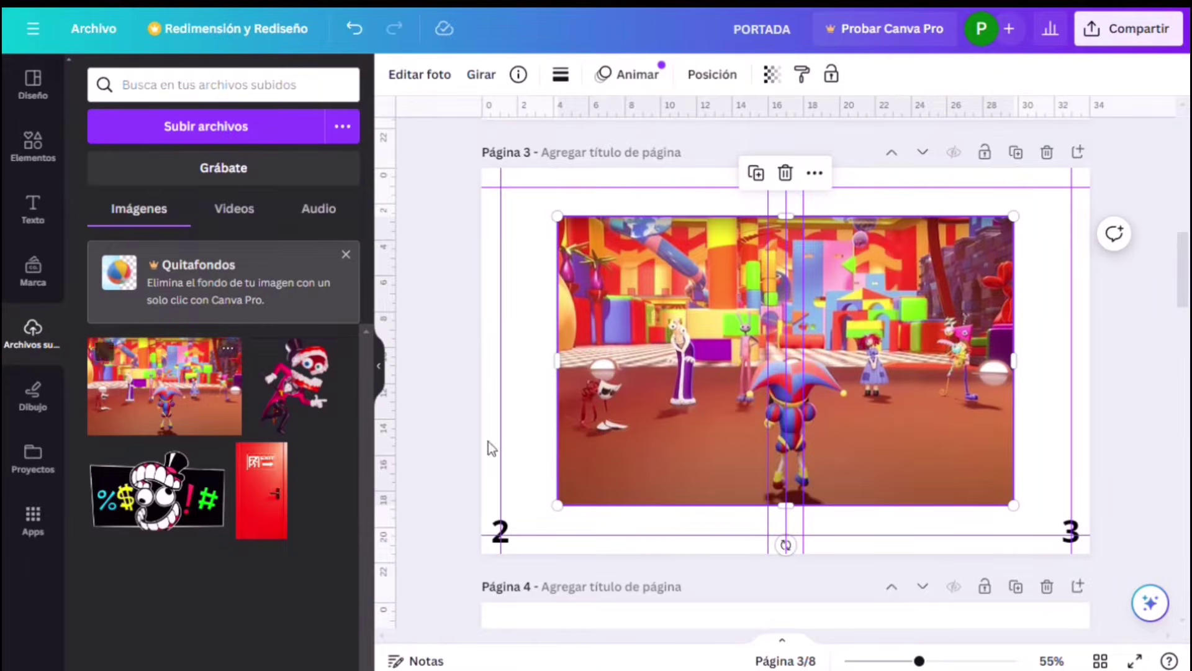
pyautogui.moveTo(1021, 520); pyautogui.dragTo(1093, 552)
pyautogui.moveTo(557, 214); pyautogui.dragTo(482, 168)
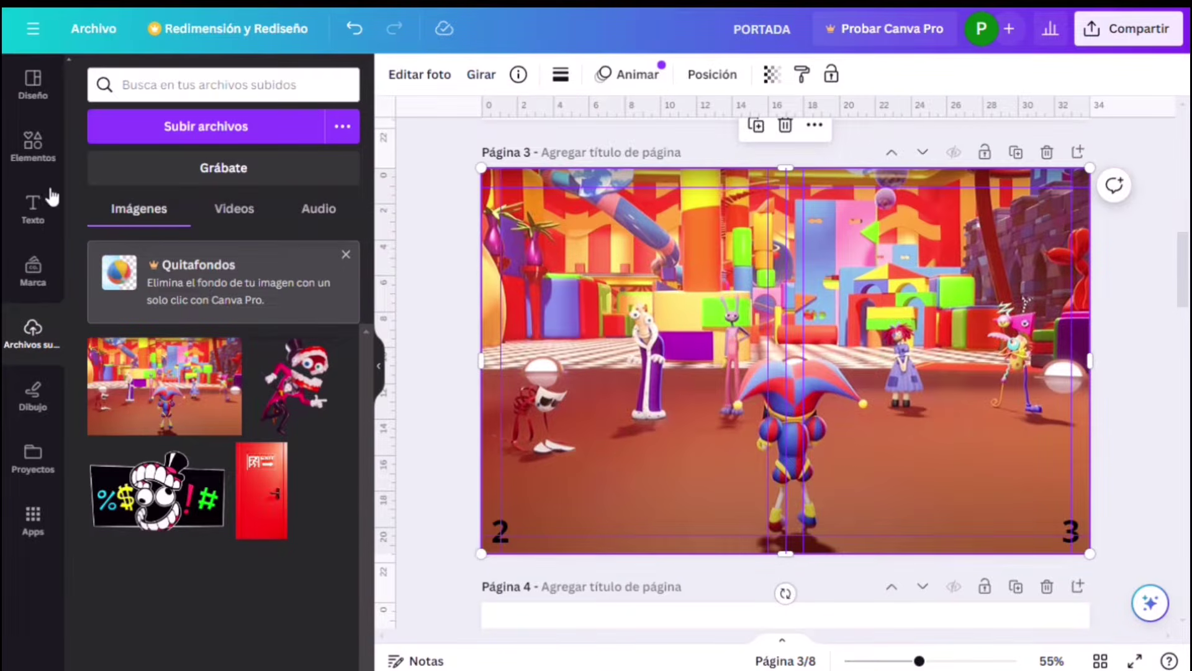
# - Add a square shape to page 3, reshape it to about 8 x 5.5 cm and move it to the upper part of the left half
pyautogui.click(36, 152)
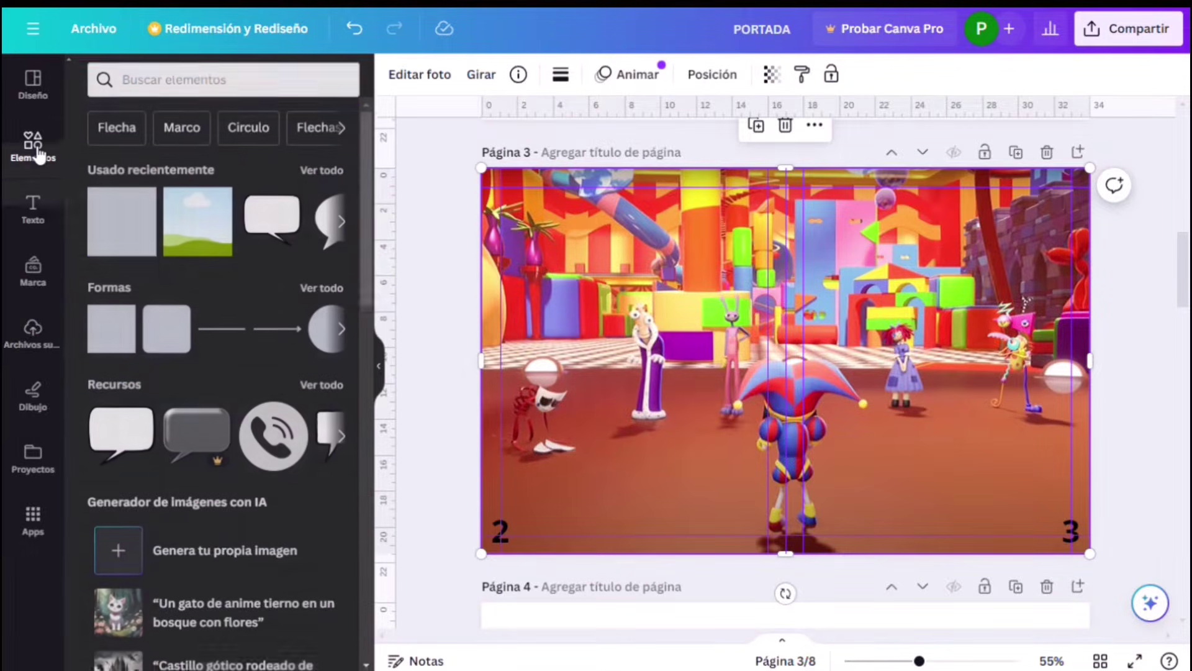
pyautogui.click(116, 345)
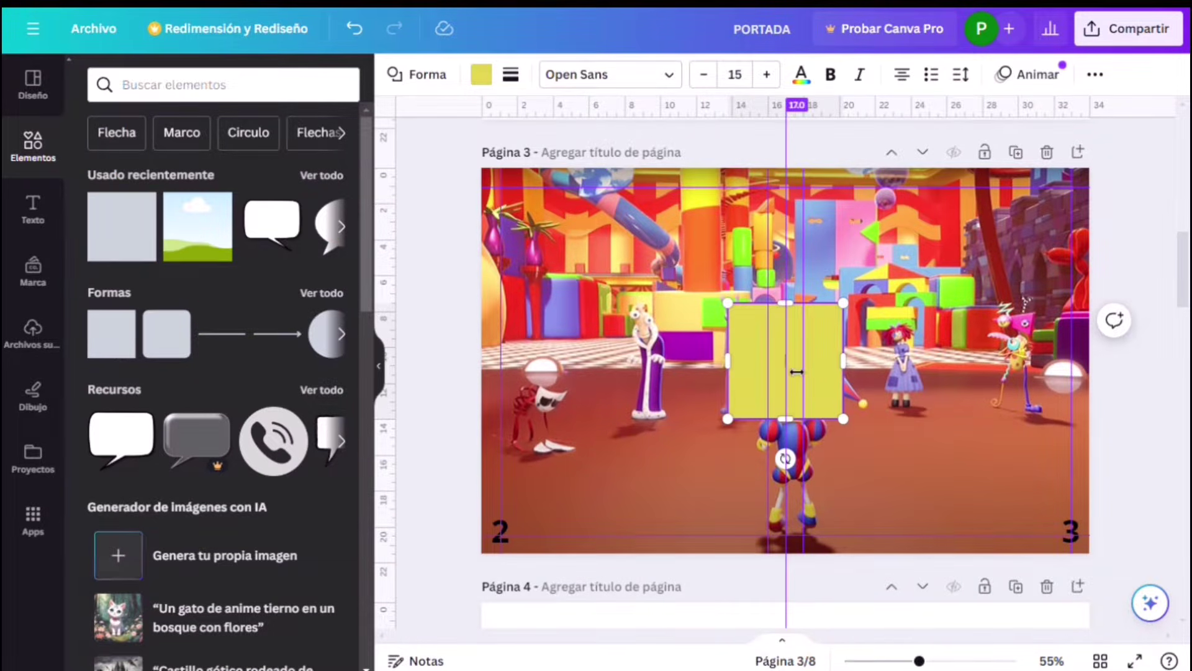
pyautogui.moveTo(854, 371); pyautogui.dragTo(883, 371)
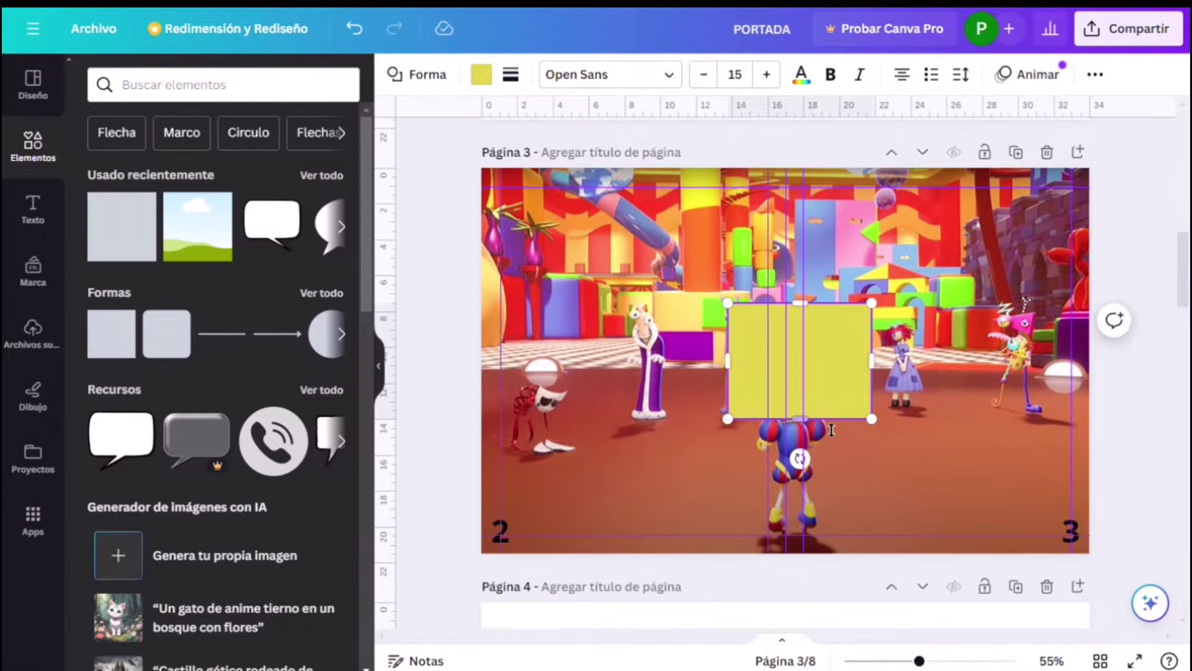
pyautogui.moveTo(802, 426)
pyautogui.mouseDown()
pyautogui.moveTo(806, 403)
pyautogui.moveTo(805, 415)
pyautogui.mouseUp()
pyautogui.click(840, 361)
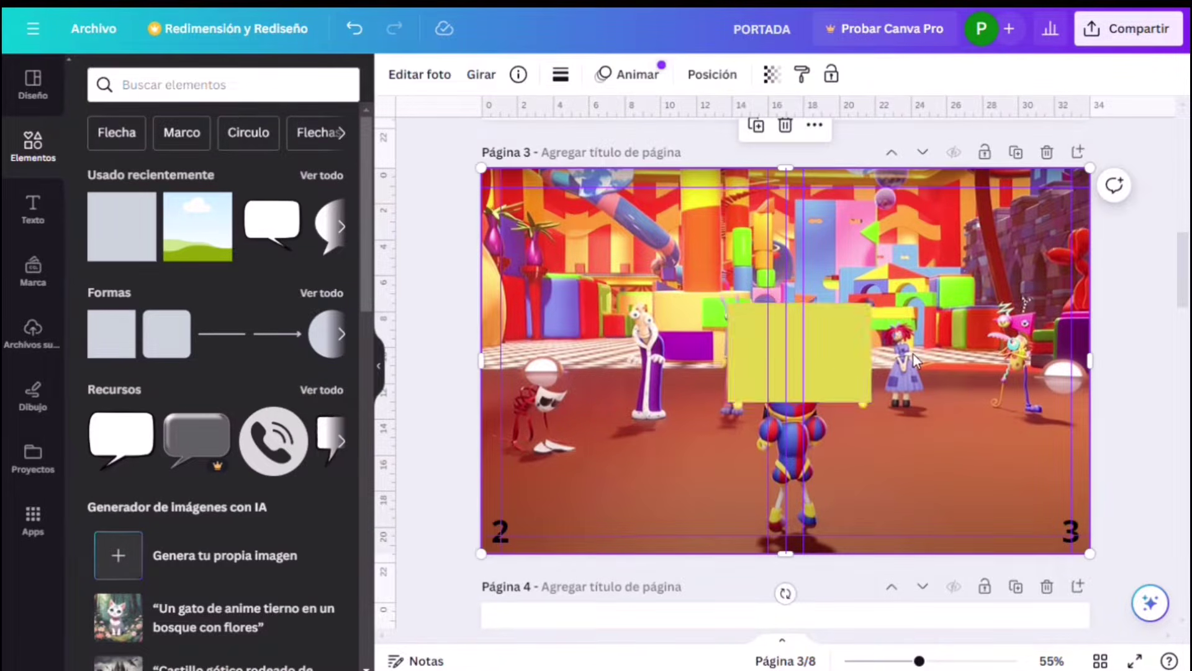
pyautogui.moveTo(838, 357); pyautogui.dragTo(666, 289)
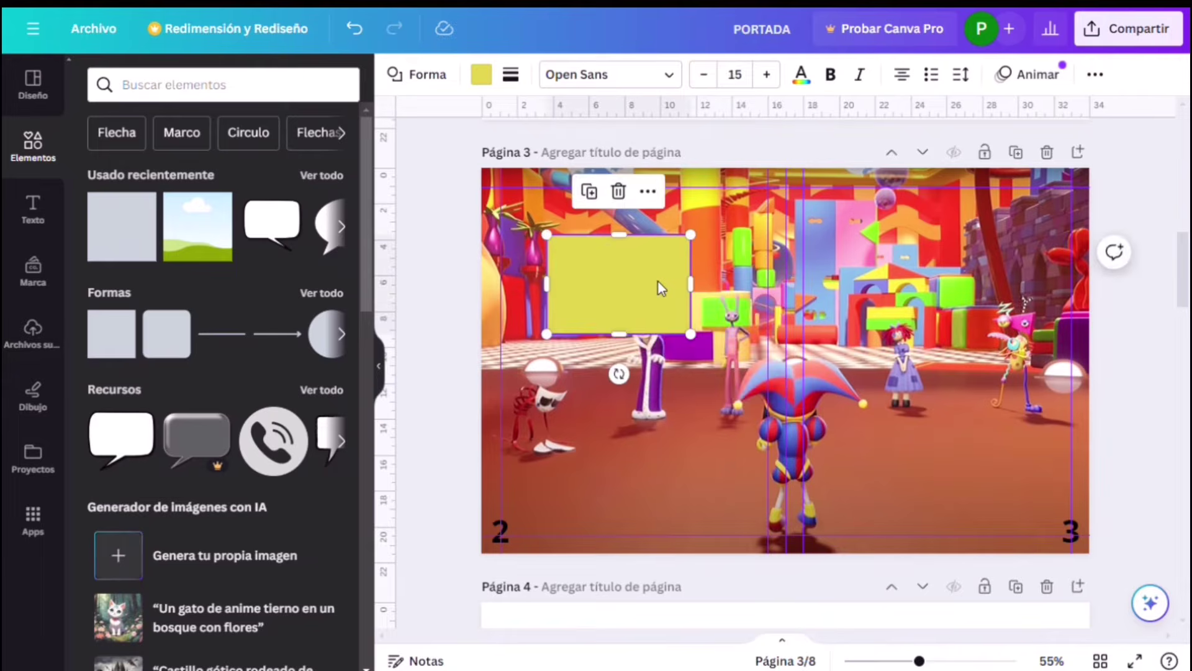
# - Fill the rectangle with medium grey and make it semi-transparent so the background image shows through
pyautogui.click(481, 75)
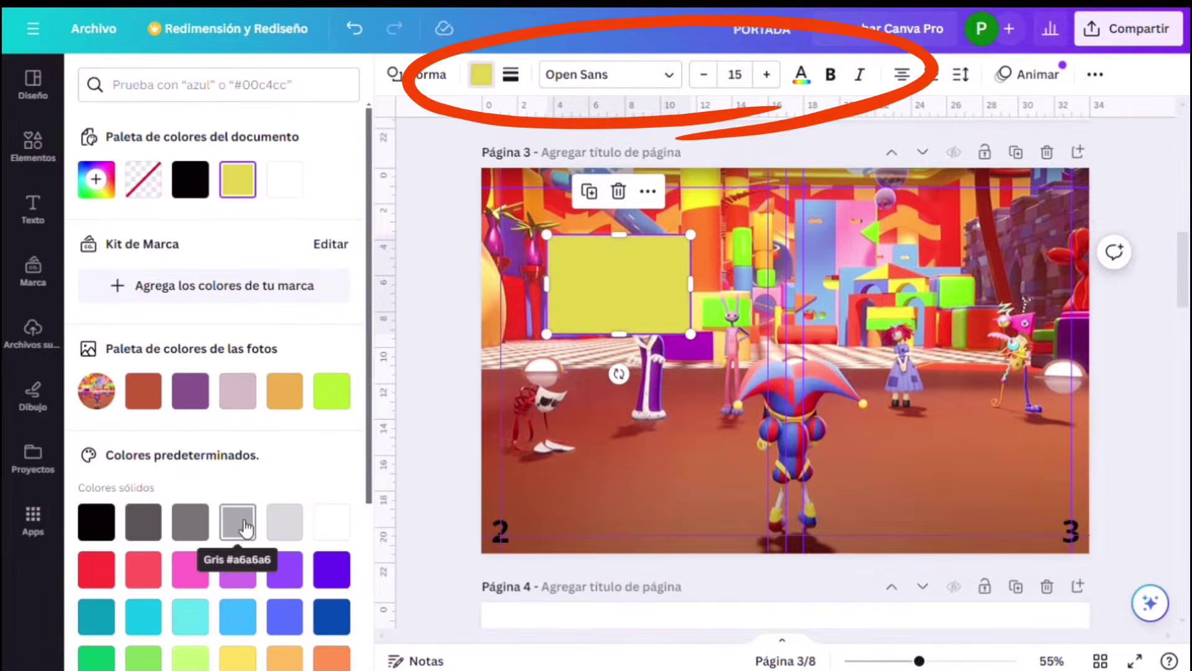
pyautogui.click(202, 529)
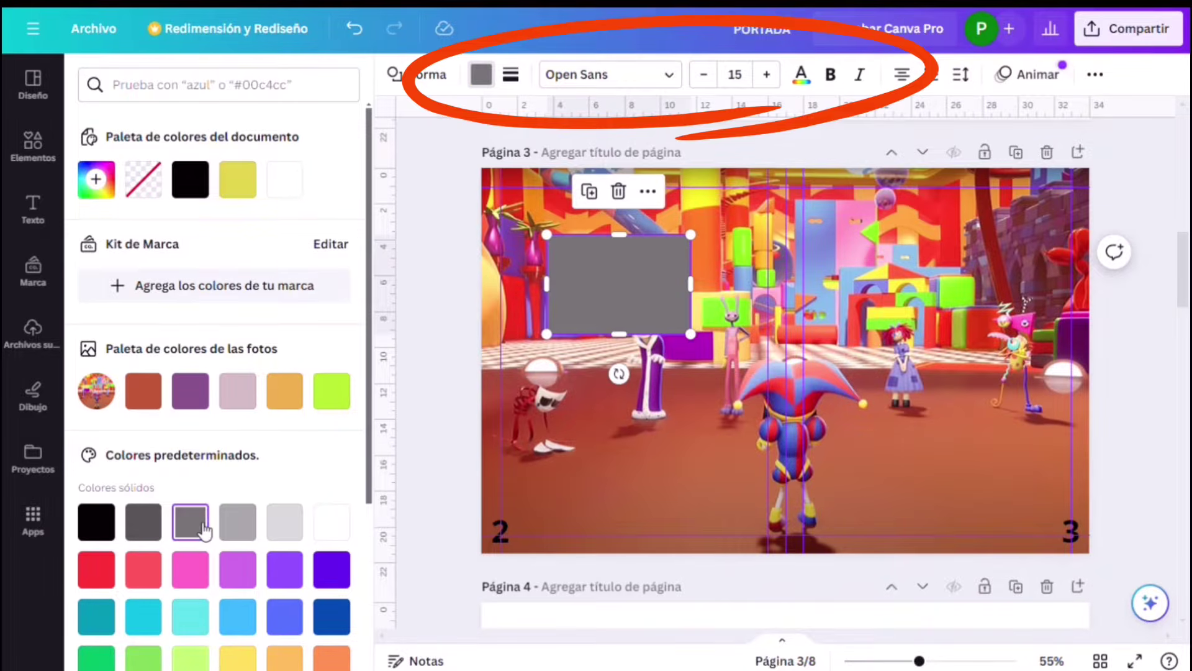
pyautogui.click(1095, 73)
pyautogui.click(1030, 119)
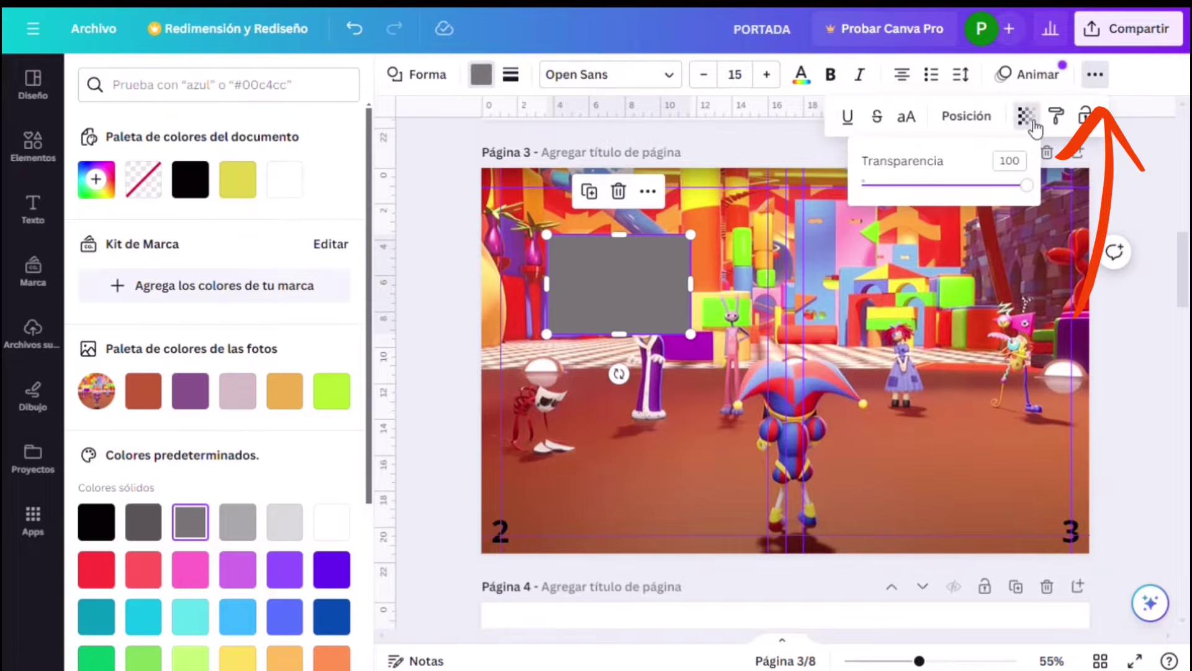
pyautogui.moveTo(1030, 193); pyautogui.dragTo(984, 195)
pyautogui.click(736, 262)
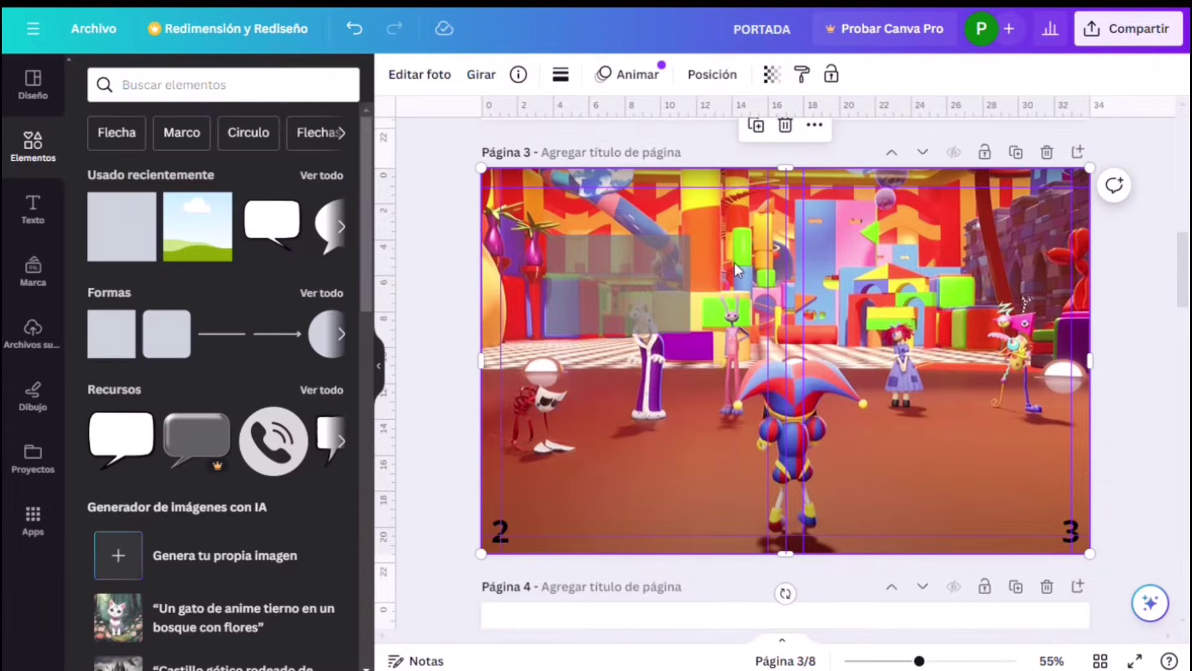
# - Duplicate the grey rectangle, then set the copy's transparency to 100 and remove its fill colour
pyautogui.click(651, 279)
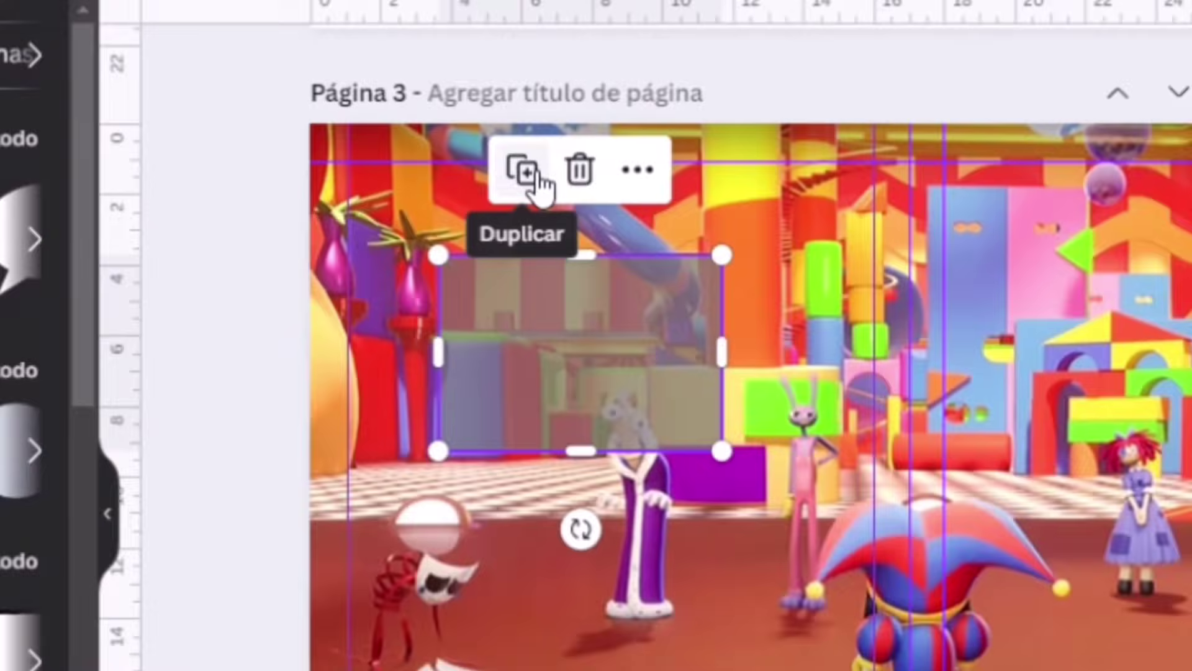
pyautogui.click(591, 192)
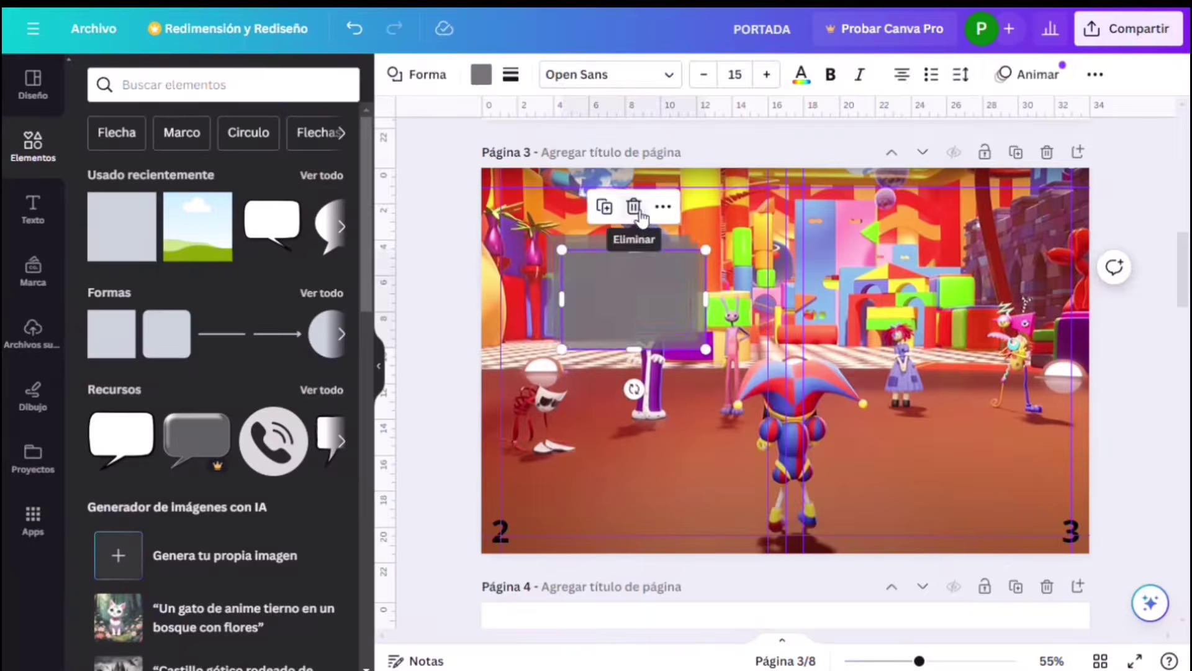
pyautogui.moveTo(649, 372); pyautogui.dragTo(673, 366)
pyautogui.moveTo(665, 291); pyautogui.dragTo(651, 297)
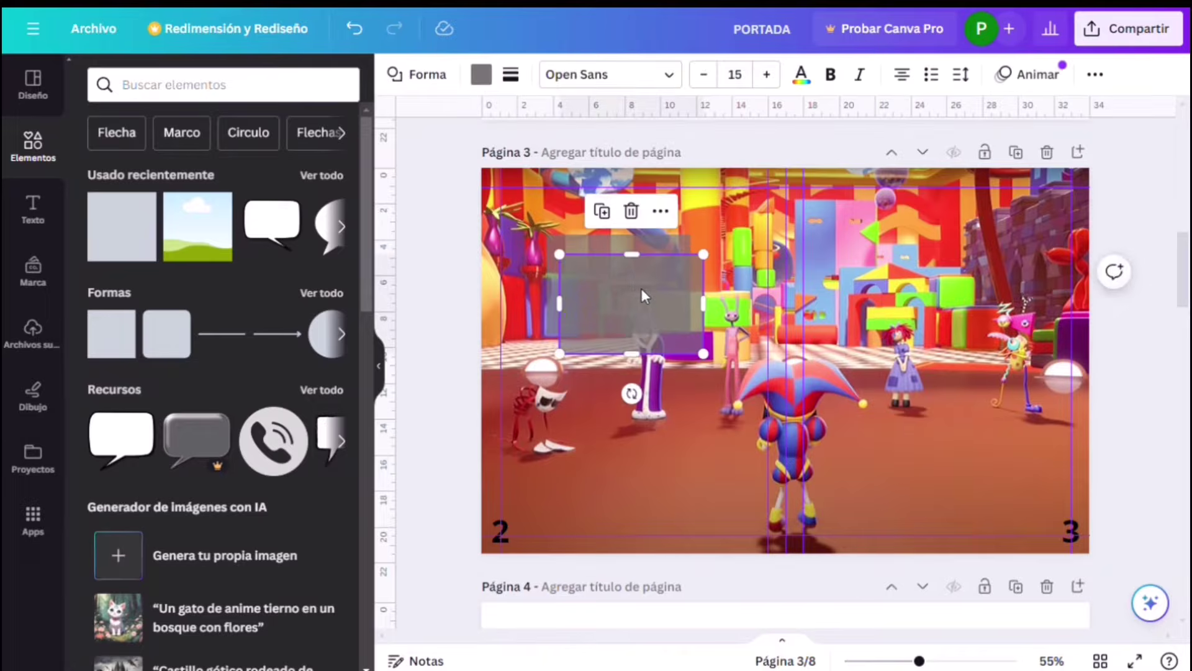
pyautogui.click(1094, 74)
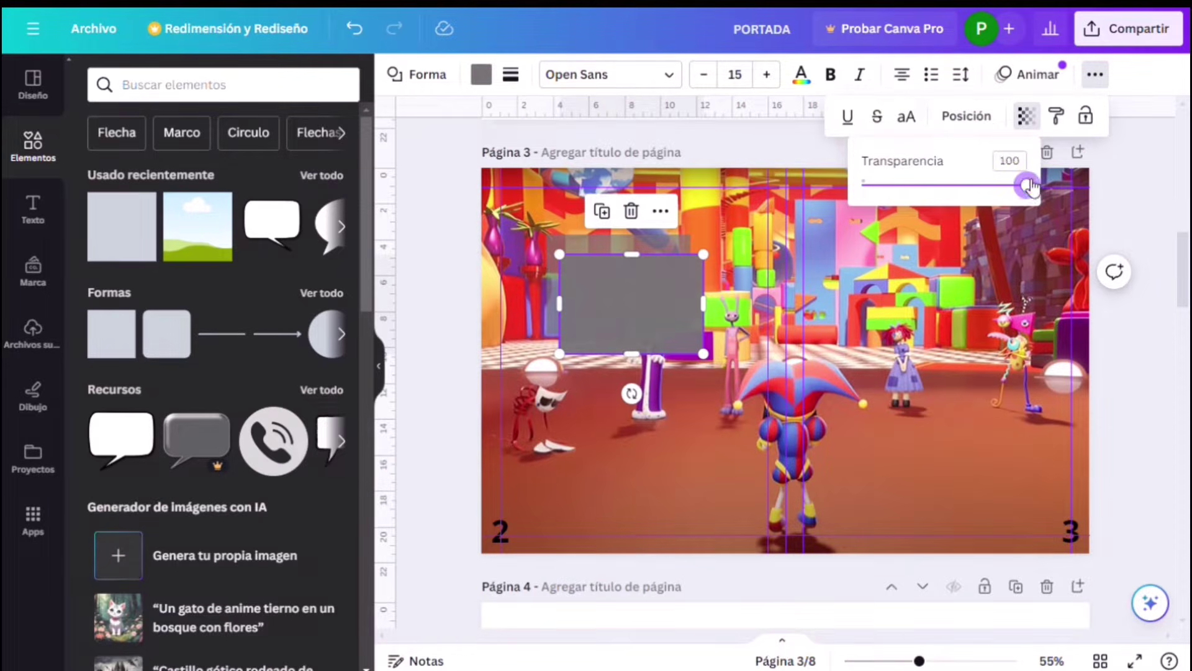
pyautogui.click(481, 75)
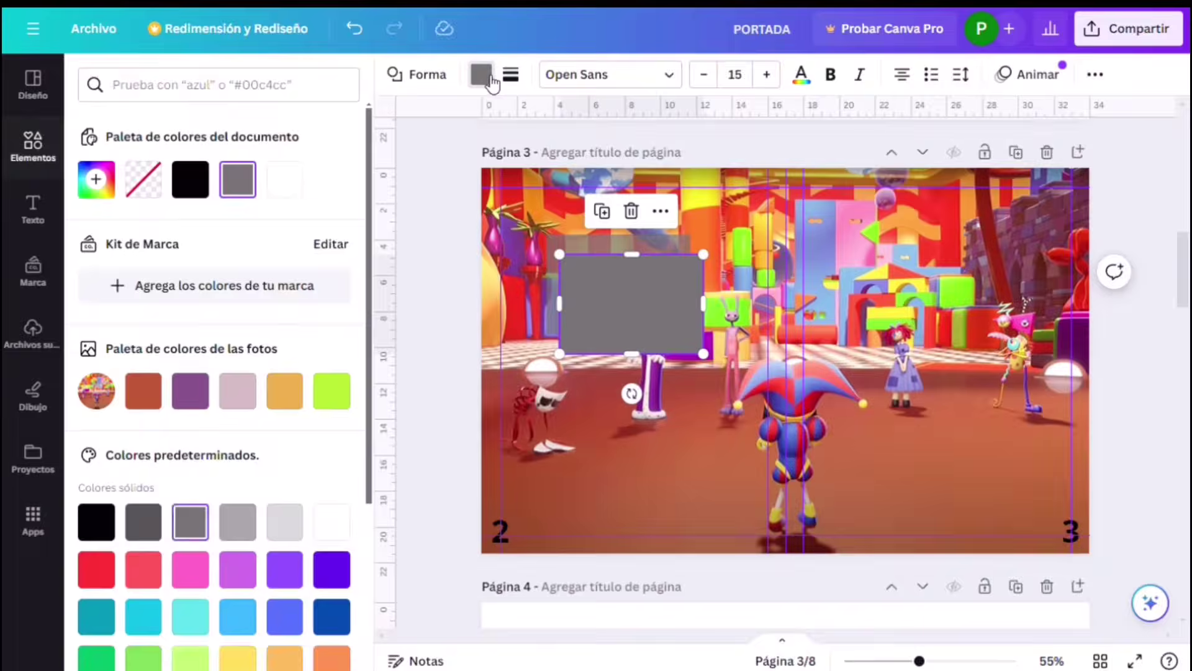
pyautogui.click(153, 184)
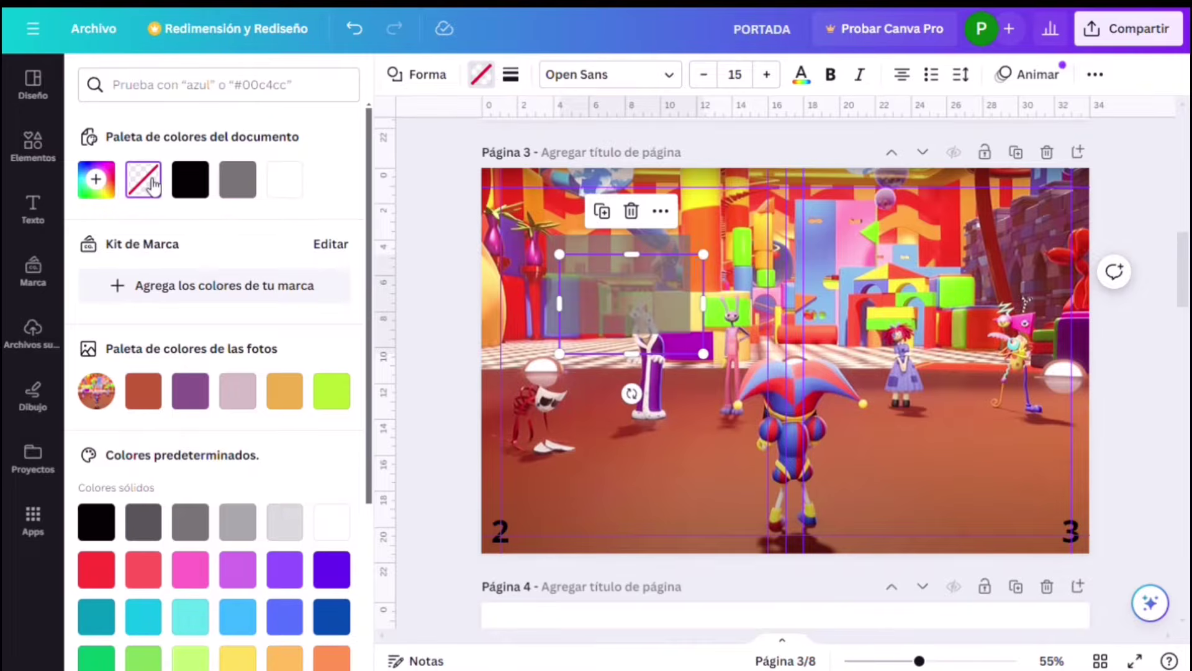
# - Give the unfilled copy a solid white border with thickness 12 and align it exactly over the grey rectangle
pyautogui.click(511, 75)
pyautogui.moveTo(519, 190); pyautogui.dragTo(542, 193)
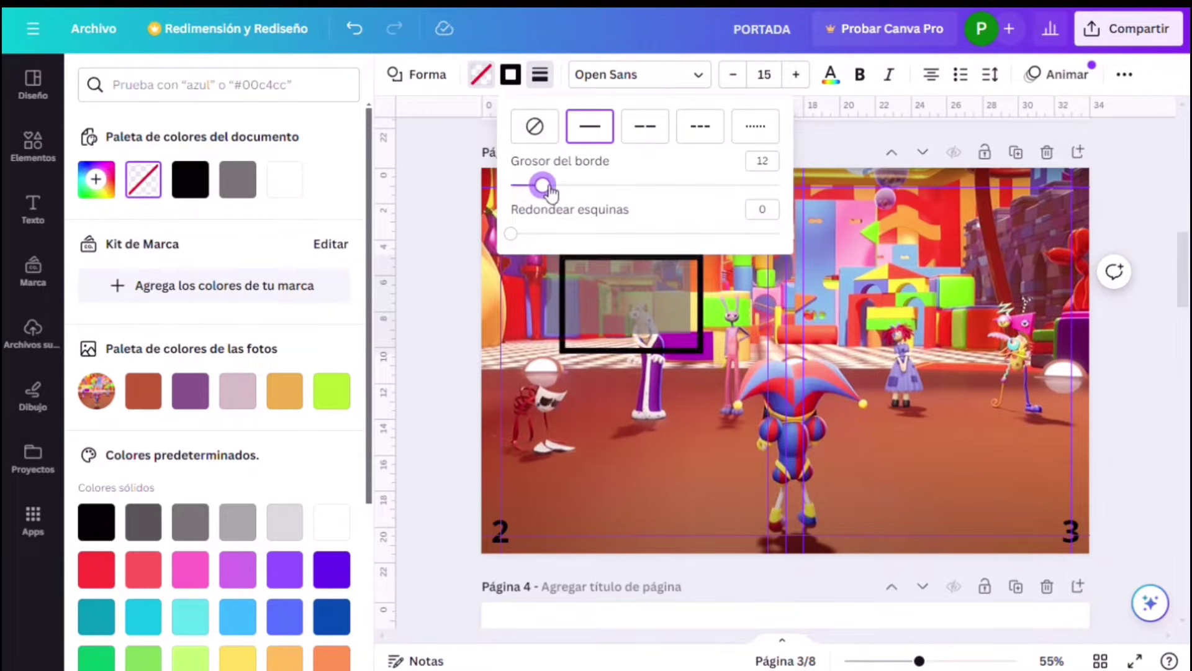
pyautogui.click(511, 80)
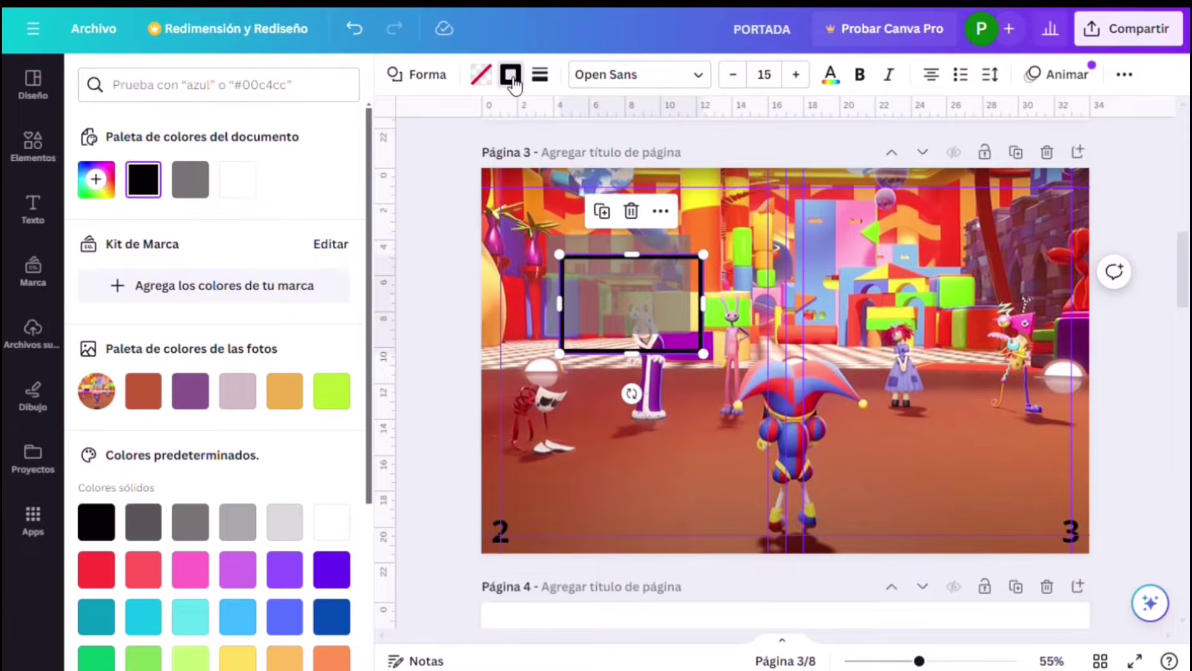
pyautogui.click(252, 192)
pyautogui.moveTo(649, 274); pyautogui.dragTo(637, 255)
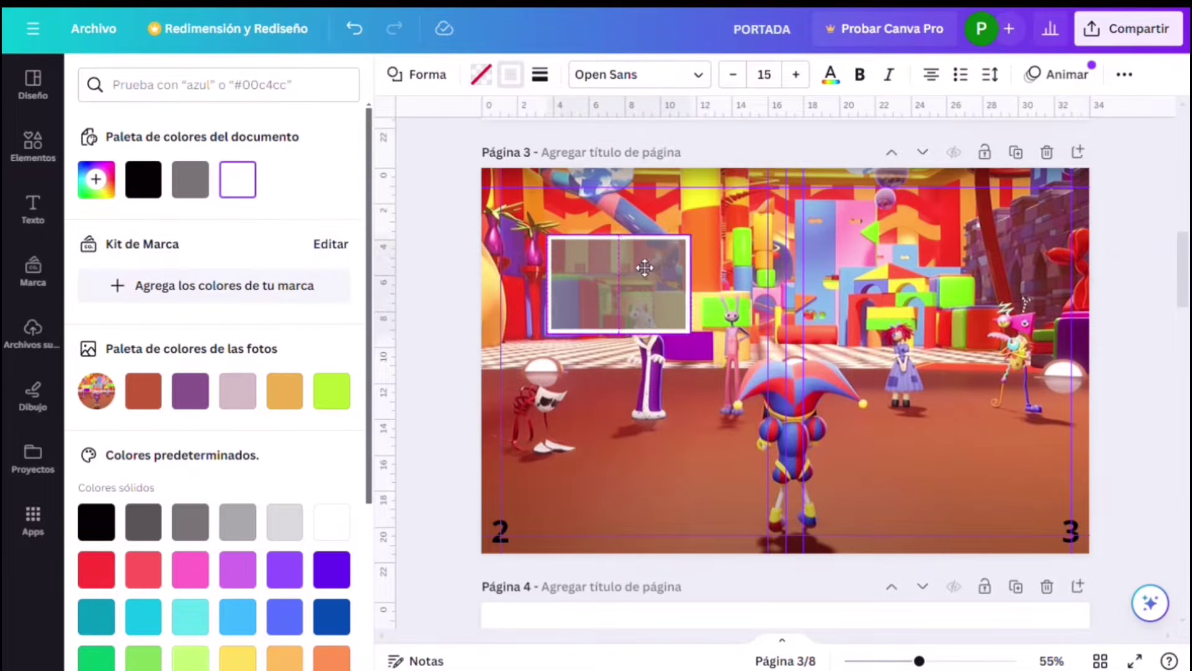
# - Group the grey rectangle with its white frame, moving the background image aside for the selection and back over the full page
pyautogui.click(656, 363)
pyautogui.moveTo(549, 205); pyautogui.dragTo(686, 224)
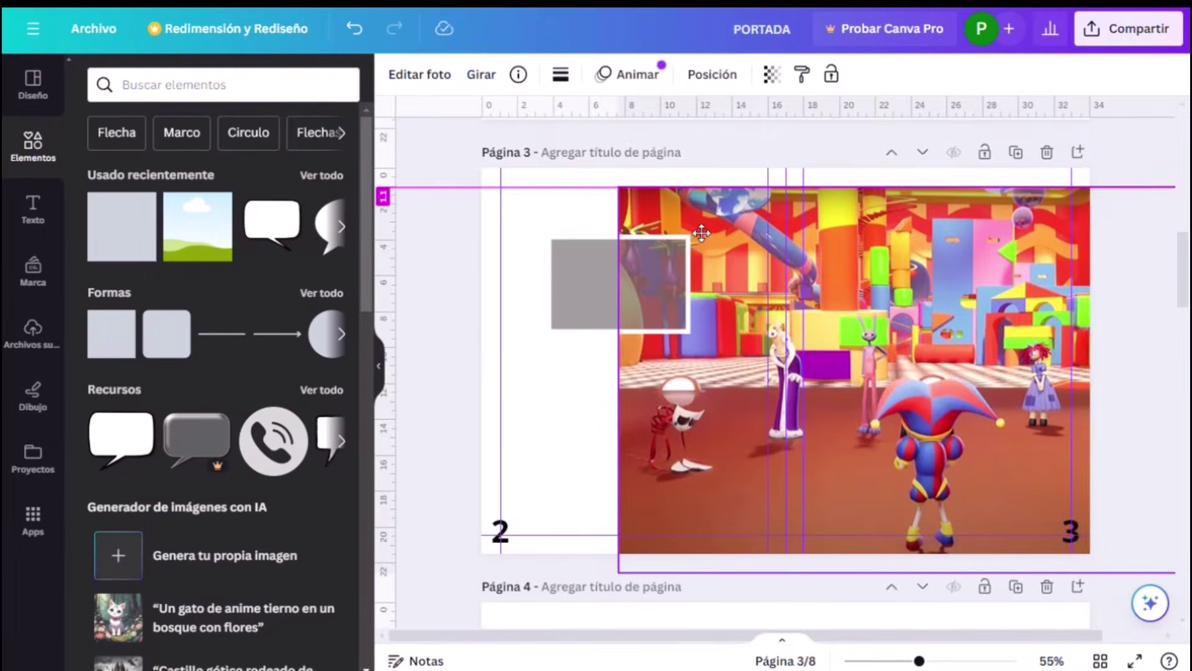
pyautogui.moveTo(565, 204); pyautogui.dragTo(535, 286)
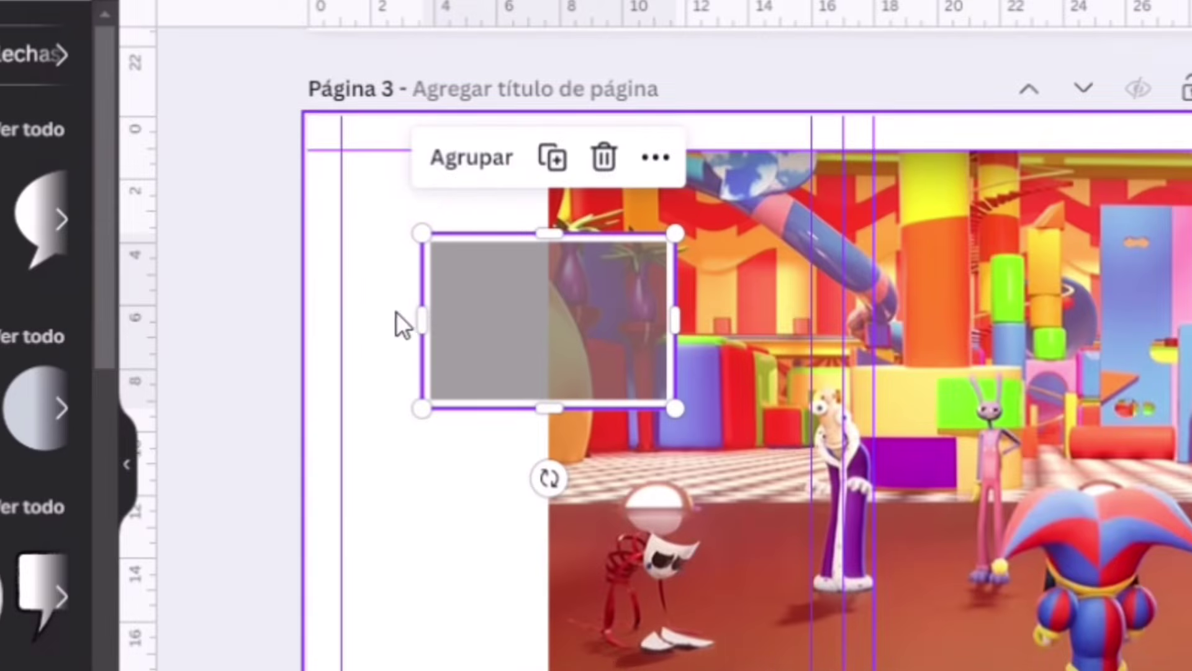
pyautogui.click(490, 180)
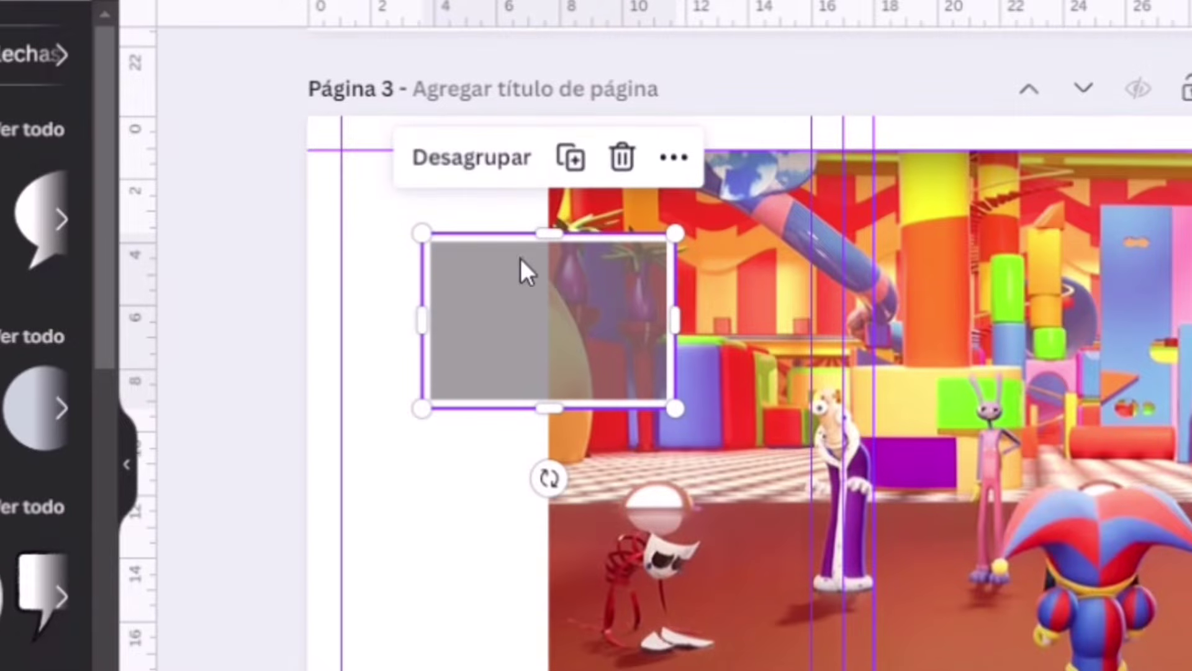
pyautogui.moveTo(739, 380); pyautogui.dragTo(512, 357)
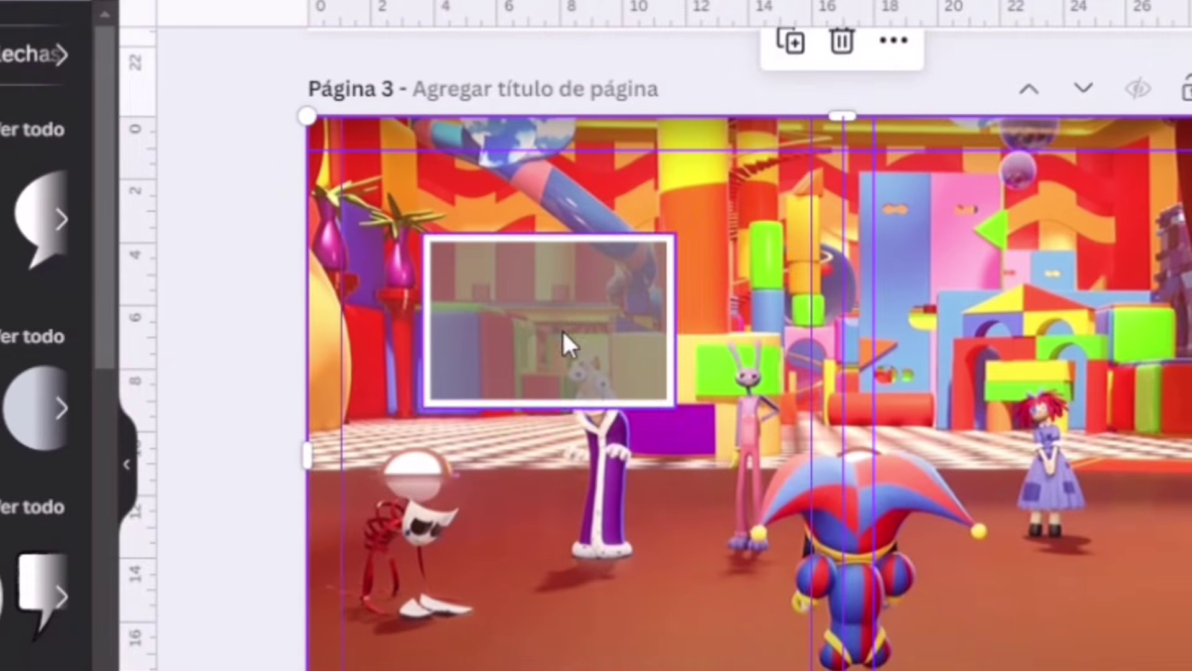
# - Move the grouped panel into the upper left margin corner and duplicate it to the left half's middle and lower area
pyautogui.moveTo(582, 344); pyautogui.dragTo(553, 284)
pyautogui.moveTo(621, 263); pyautogui.dragTo(591, 246)
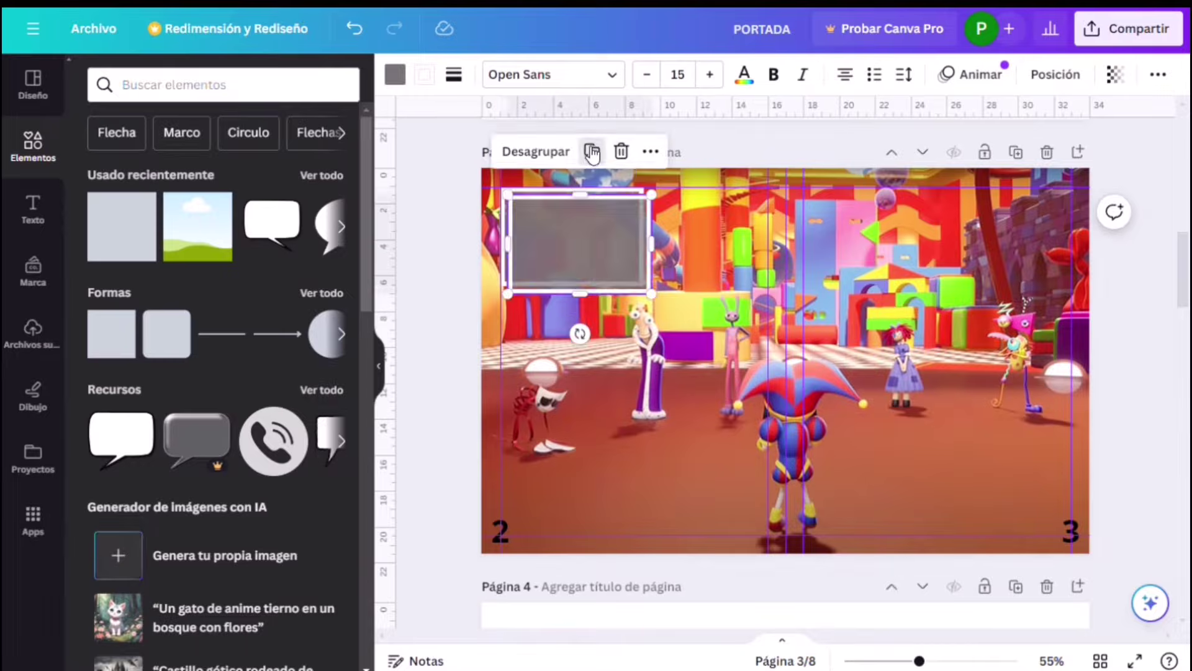
pyautogui.click(584, 143)
pyautogui.click(594, 273)
pyautogui.moveTo(588, 472); pyautogui.dragTo(682, 473)
pyautogui.click(678, 392)
# - Place copies of the panel on the right half: upper margin corner, middle along the outer margin, and lower center
pyautogui.moveTo(688, 482); pyautogui.dragTo(1008, 370)
pyautogui.click(1011, 144)
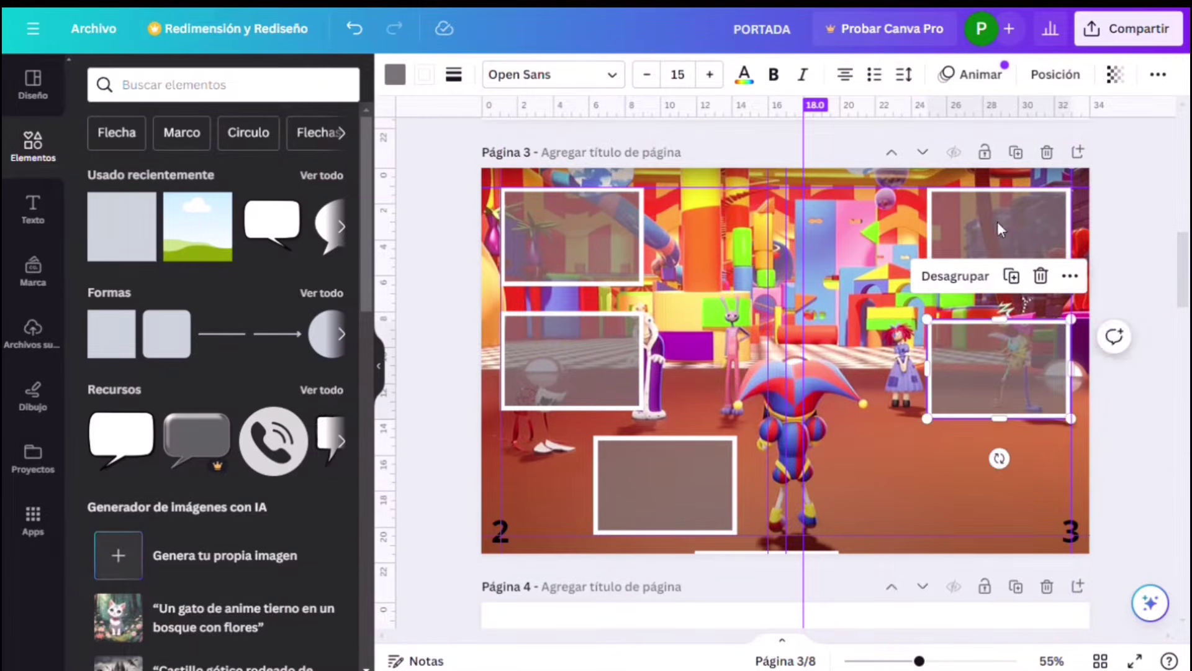
pyautogui.click(1012, 274)
pyautogui.moveTo(1019, 473); pyautogui.dragTo(942, 487)
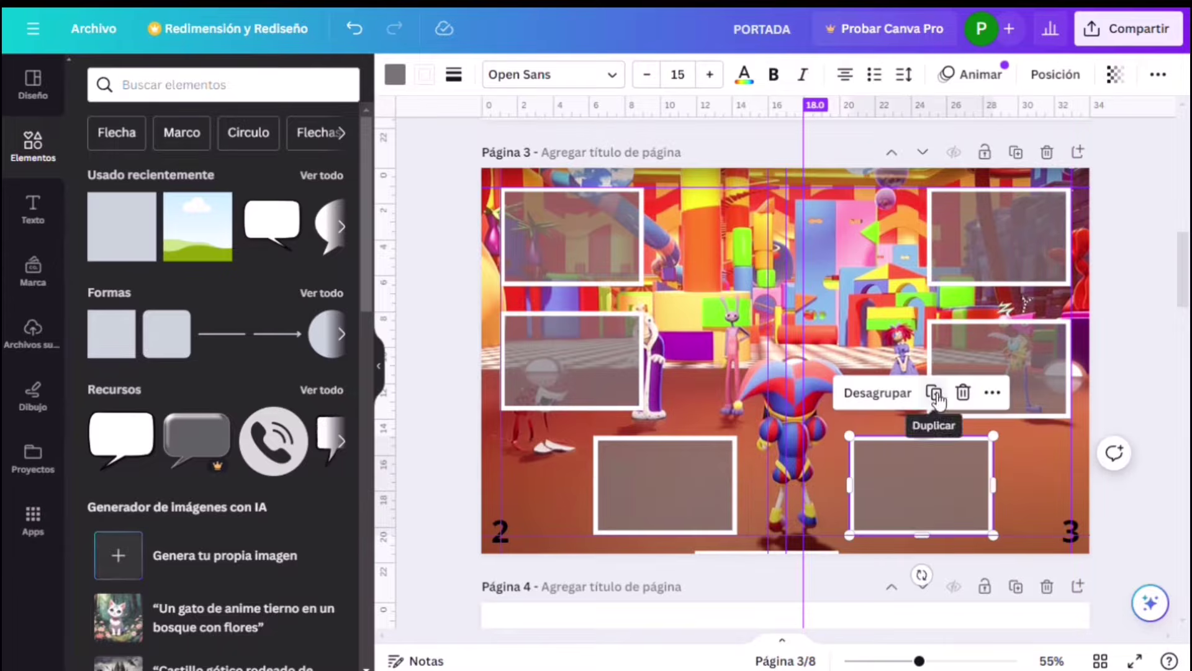
# - Duplicate the panel, rotate the copy upright and place it on the left half against the 16 cm guide
pyautogui.click(934, 392)
pyautogui.moveTo(845, 465); pyautogui.dragTo(830, 266)
pyautogui.moveTo(675, 401); pyautogui.dragTo(462, 309)
pyautogui.moveTo(713, 251); pyautogui.dragTo(561, 251)
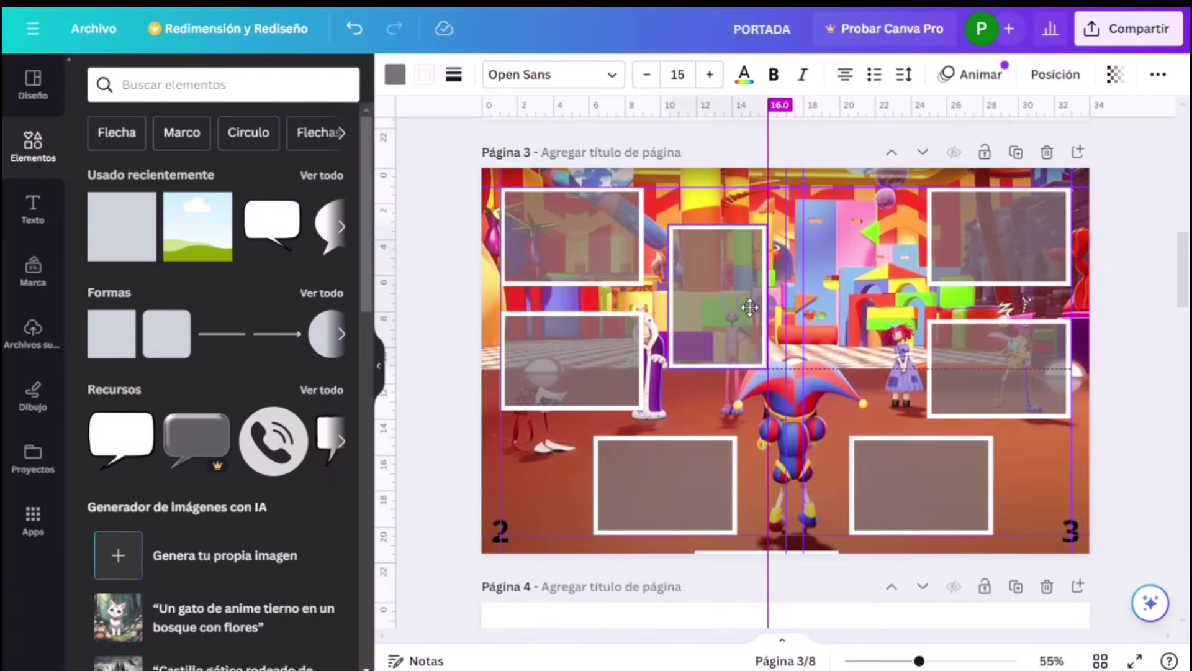
# - Add the uploaded black symbols sign to page 3, shrink and tilt it in the lower left corner, and move the lower left panel beside it
pyautogui.click(752, 301)
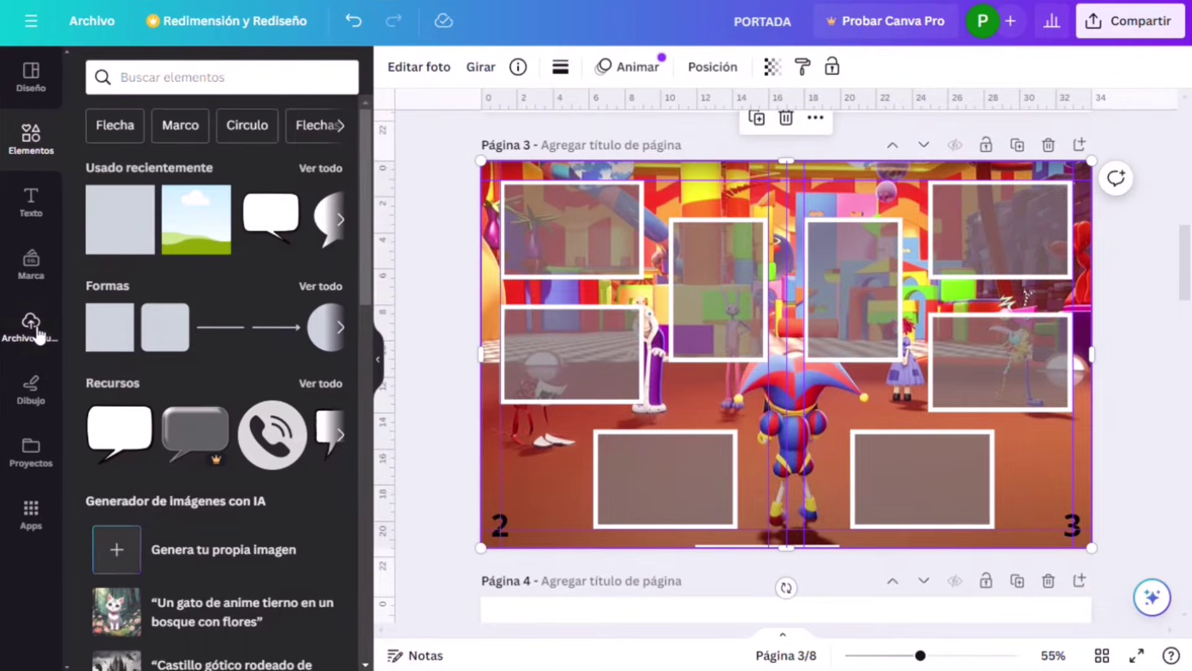
pyautogui.click(31, 323)
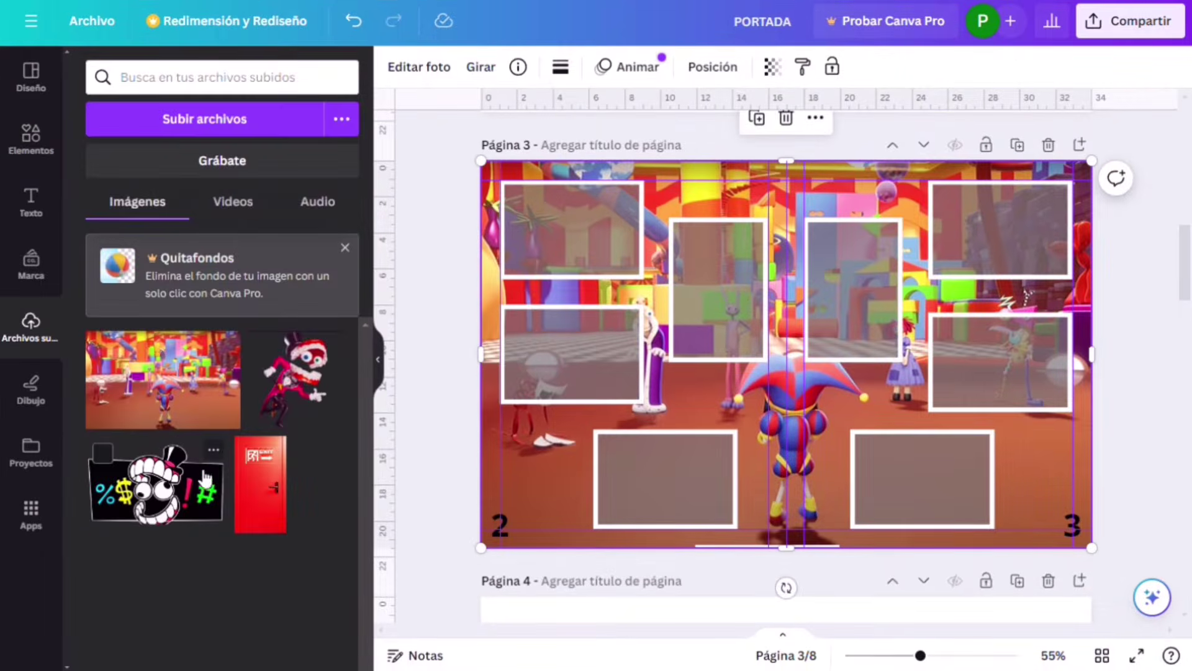
pyautogui.click(155, 485)
pyautogui.moveTo(958, 199); pyautogui.dragTo(814, 367)
pyautogui.moveTo(714, 421); pyautogui.dragTo(566, 479)
pyautogui.moveTo(571, 555); pyautogui.dragTo(535, 548)
pyautogui.moveTo(703, 480); pyautogui.dragTo(732, 479)
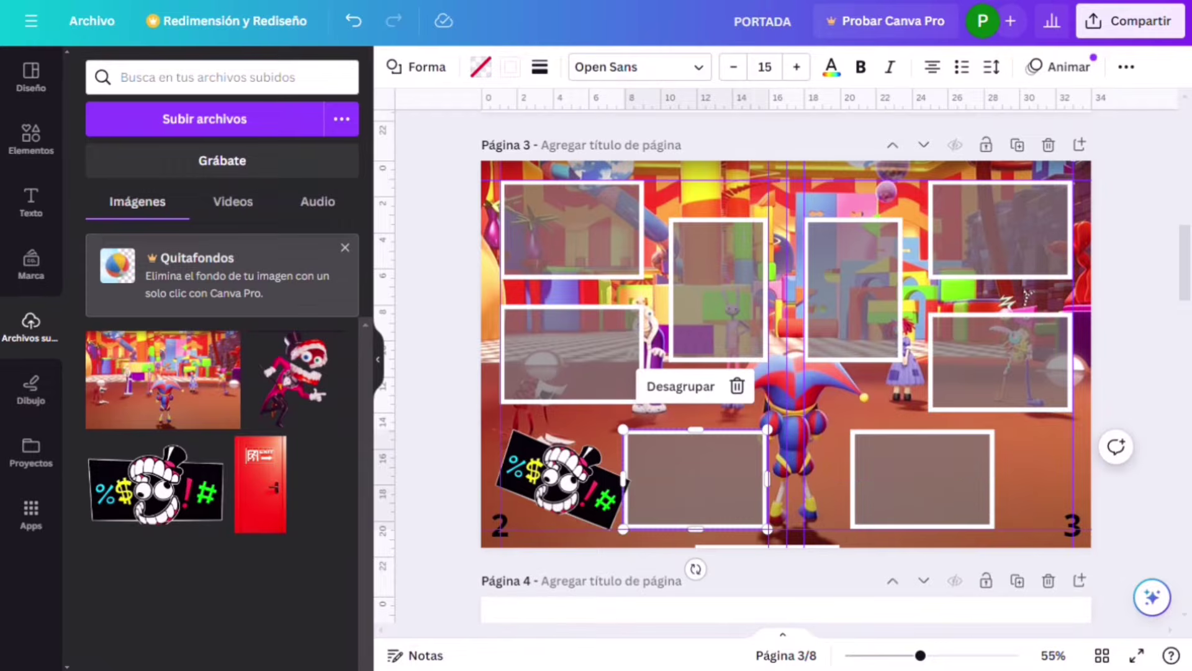
# - Add the red exit door image, shrink it into the lower right corner, and move the lower right panel inward beside it
pyautogui.click(260, 485)
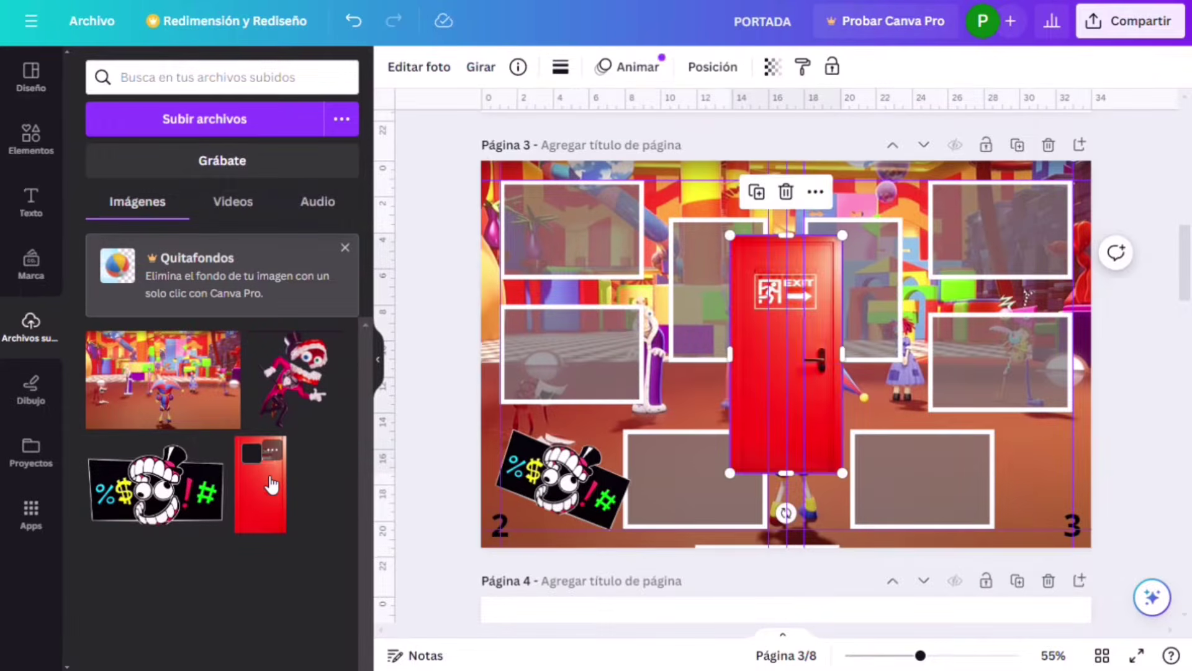
pyautogui.moveTo(786, 354); pyautogui.dragTo(969, 434)
pyautogui.moveTo(1025, 316); pyautogui.dragTo(995, 412)
pyautogui.moveTo(938, 483); pyautogui.dragTo(1026, 508)
pyautogui.moveTo(936, 484); pyautogui.dragTo(910, 484)
pyautogui.moveTo(1039, 470); pyautogui.dragTo(1030, 467)
# - Give the red exit door a solid white border with thickness 7
pyautogui.click(561, 66)
pyautogui.moveTo(567, 180); pyautogui.dragTo(578, 180)
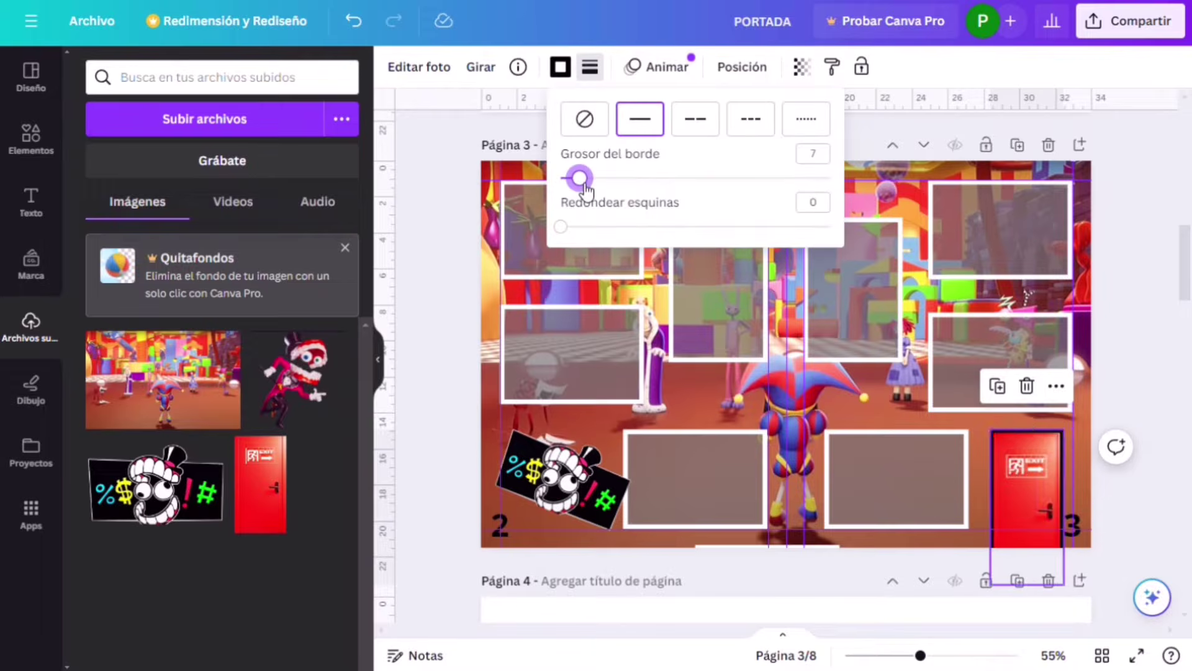
pyautogui.click(560, 66)
pyautogui.click(979, 430)
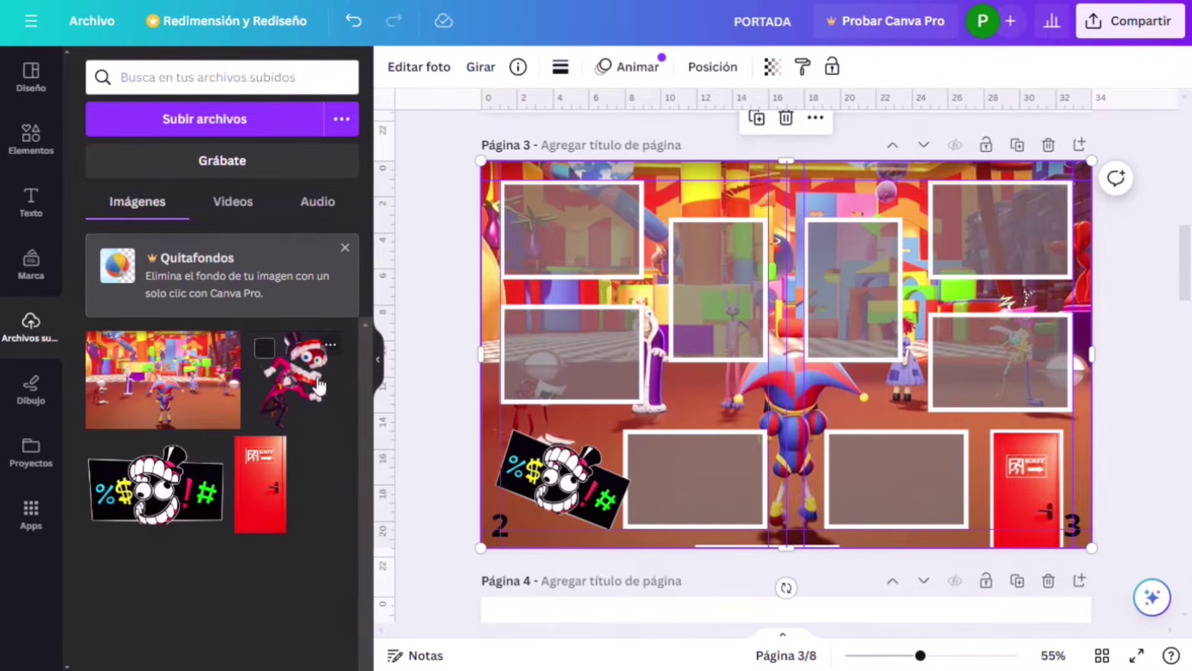
# - Place the uploaded ringmaster with the red-and-white hat at the upper center and send it backward behind the two upright panels
pyautogui.moveTo(317, 385); pyautogui.dragTo(781, 246)
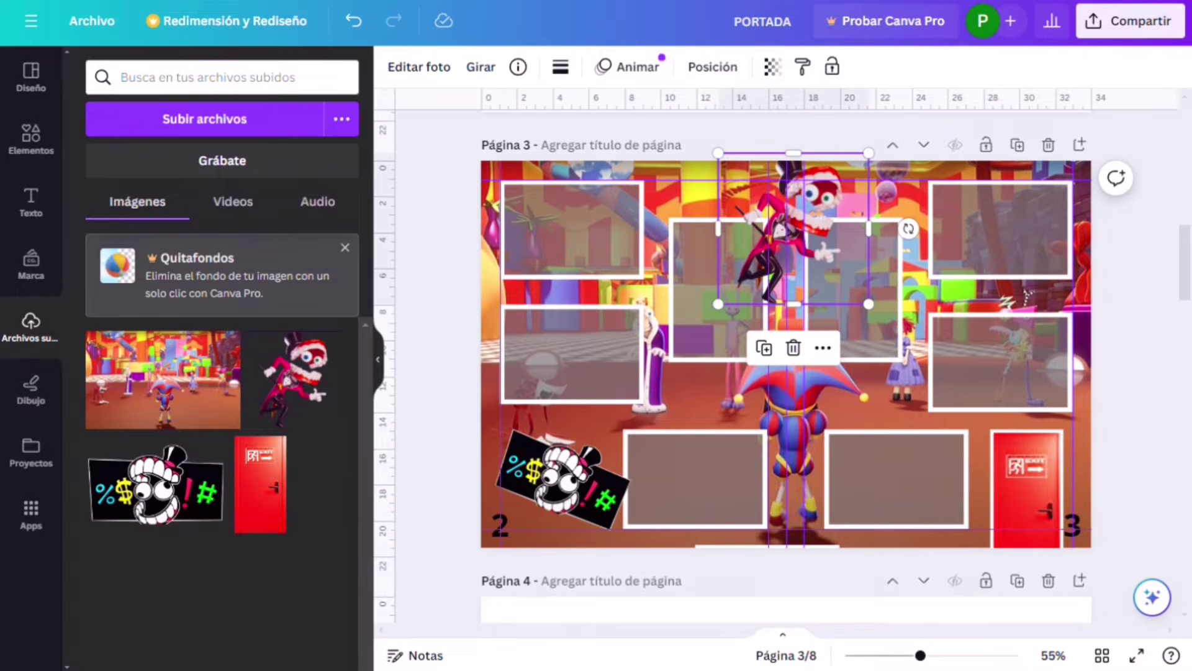
pyautogui.rightClick(826, 233)
pyautogui.moveTo(869, 221)
pyautogui.click(1001, 300)
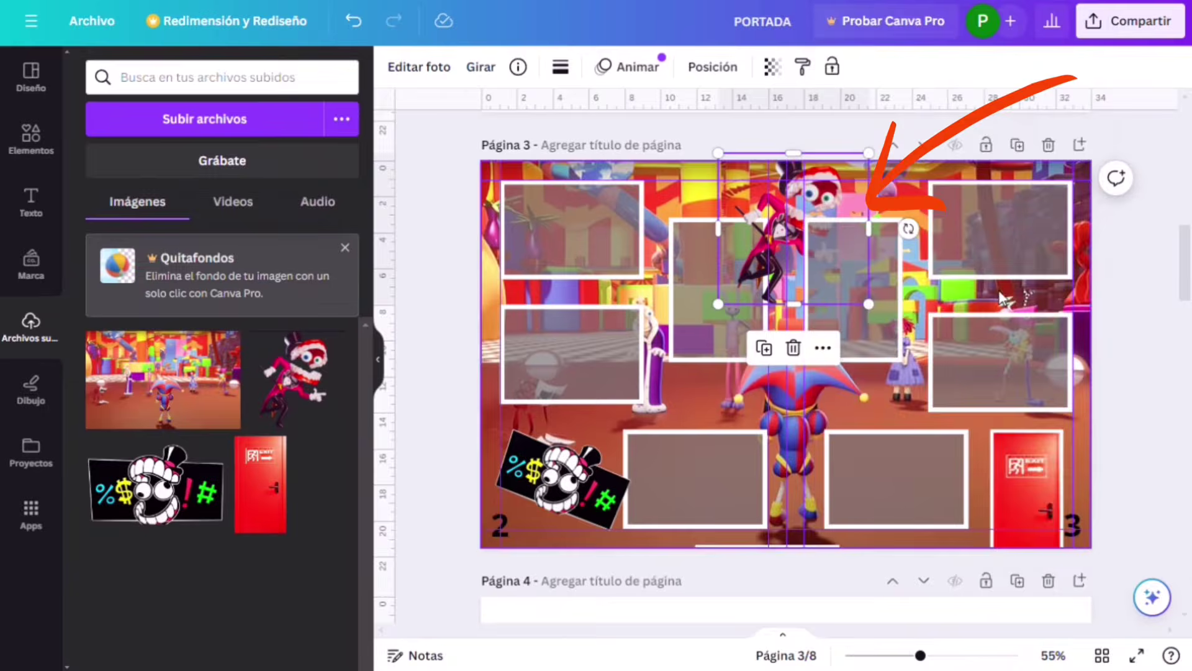
pyautogui.click(823, 347)
pyautogui.click(1009, 326)
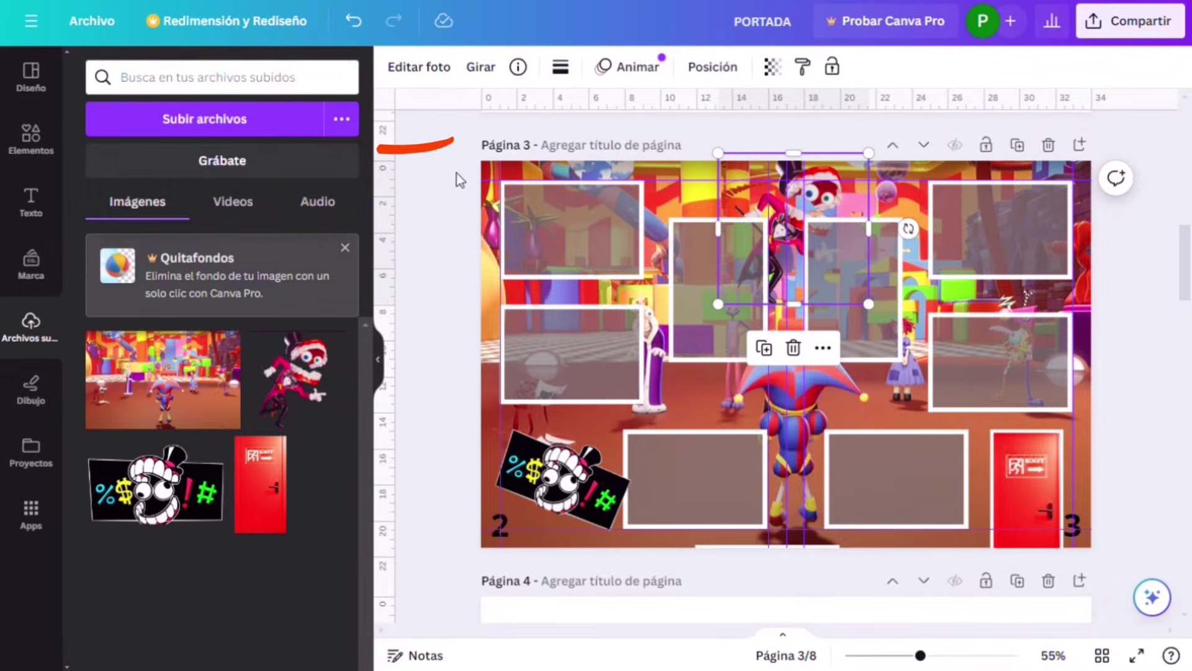
# - Apply the Contorno shadow effect to the ringmaster, increase its size and make the outline white
pyautogui.click(429, 67)
pyautogui.scroll(-3, 127, 428)
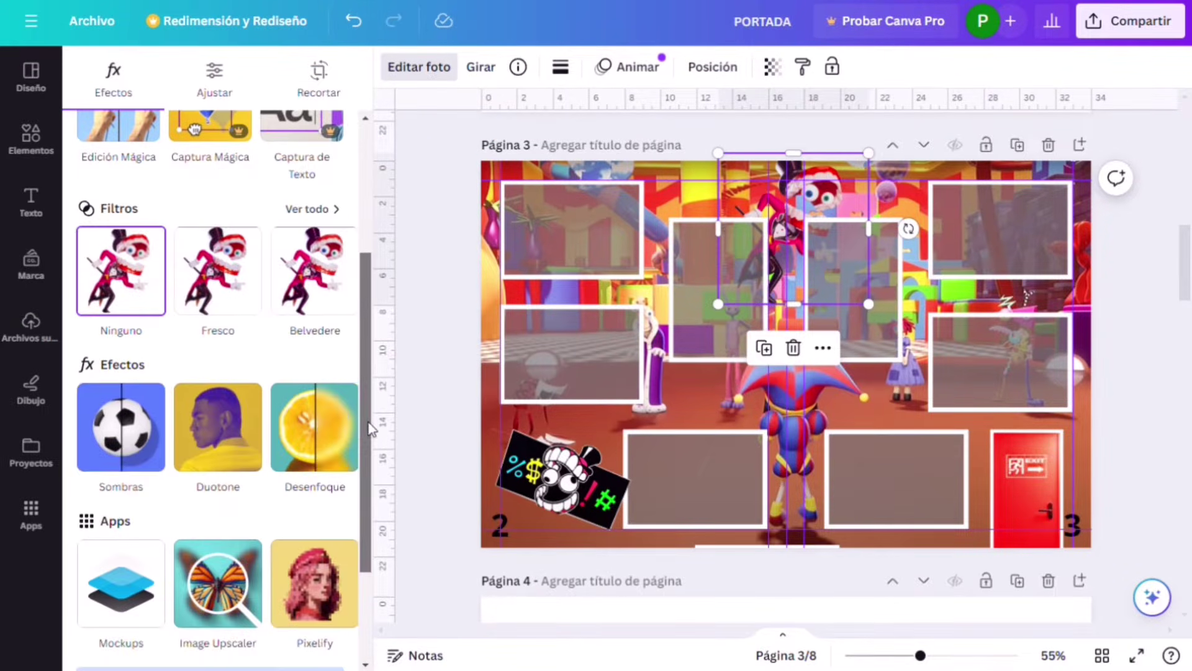
pyautogui.click(128, 428)
pyautogui.click(327, 294)
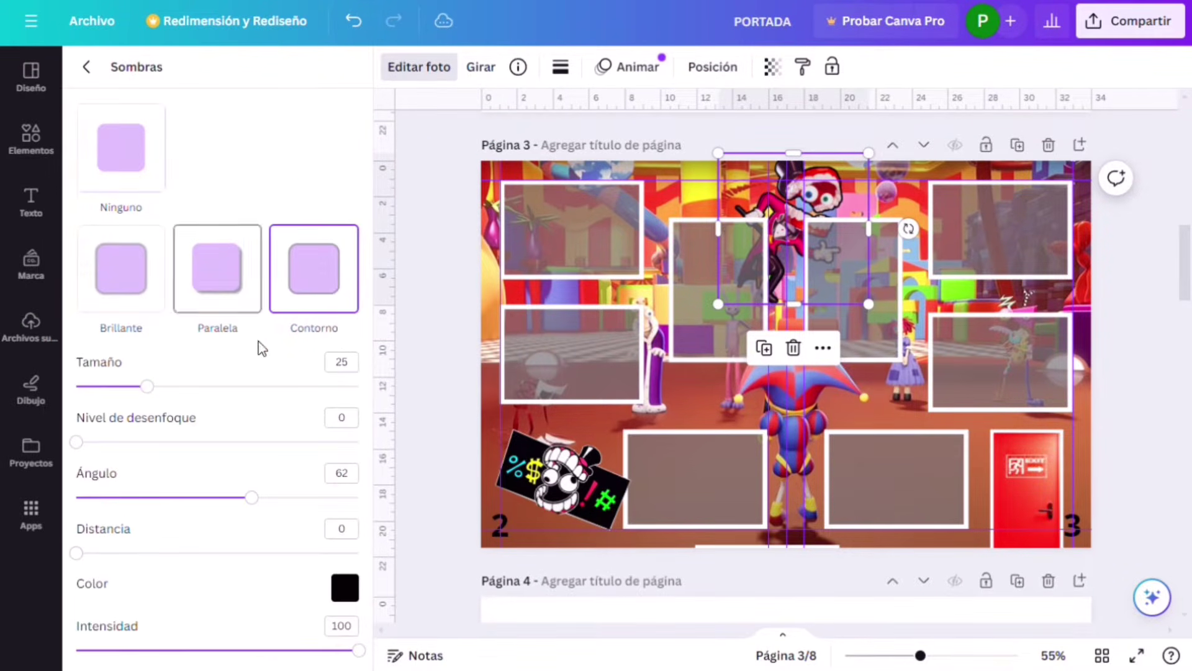
pyautogui.moveTo(157, 393); pyautogui.dragTo(192, 399)
pyautogui.click(345, 587)
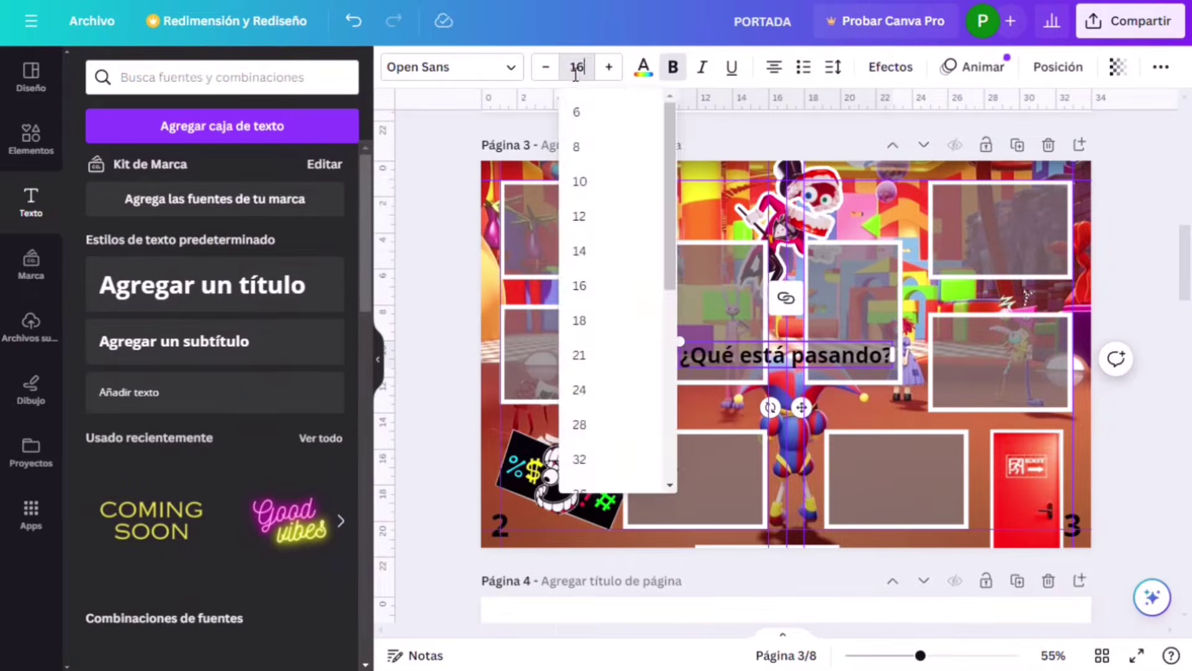
# - Format the text "¿Qué está pasando?" in Gagalin, arrange it on two lines above the left upright panel and enlarge it
pyautogui.press('Escape')
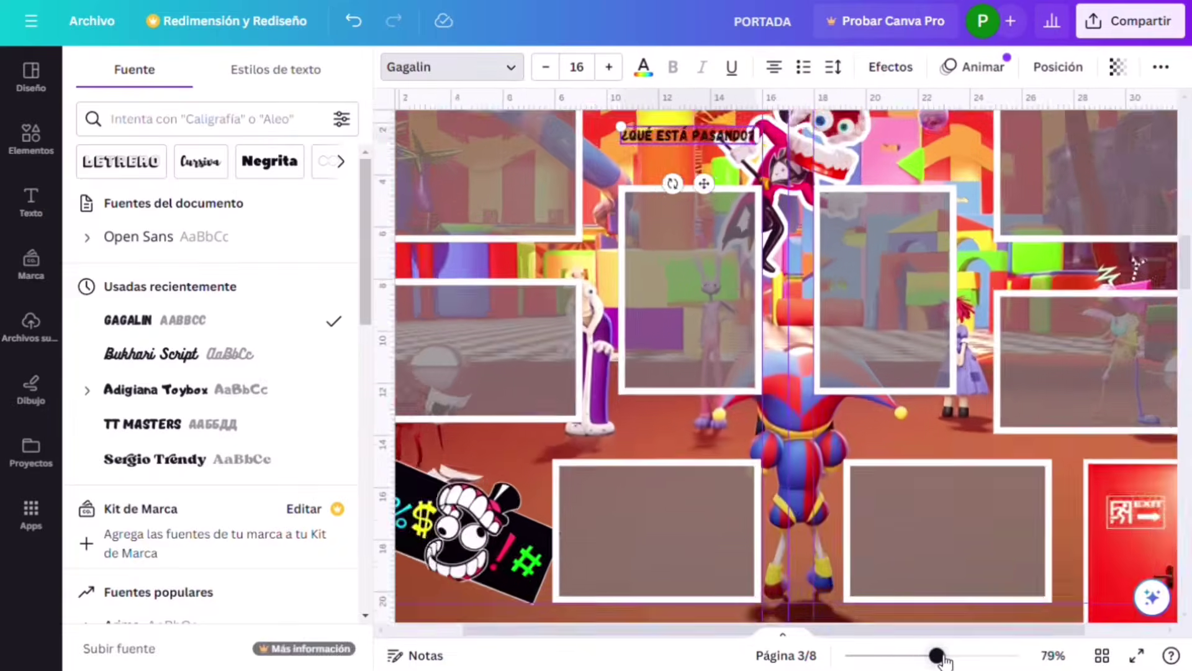
pyautogui.scroll(3, 652, 322)
pyautogui.click(609, 66)
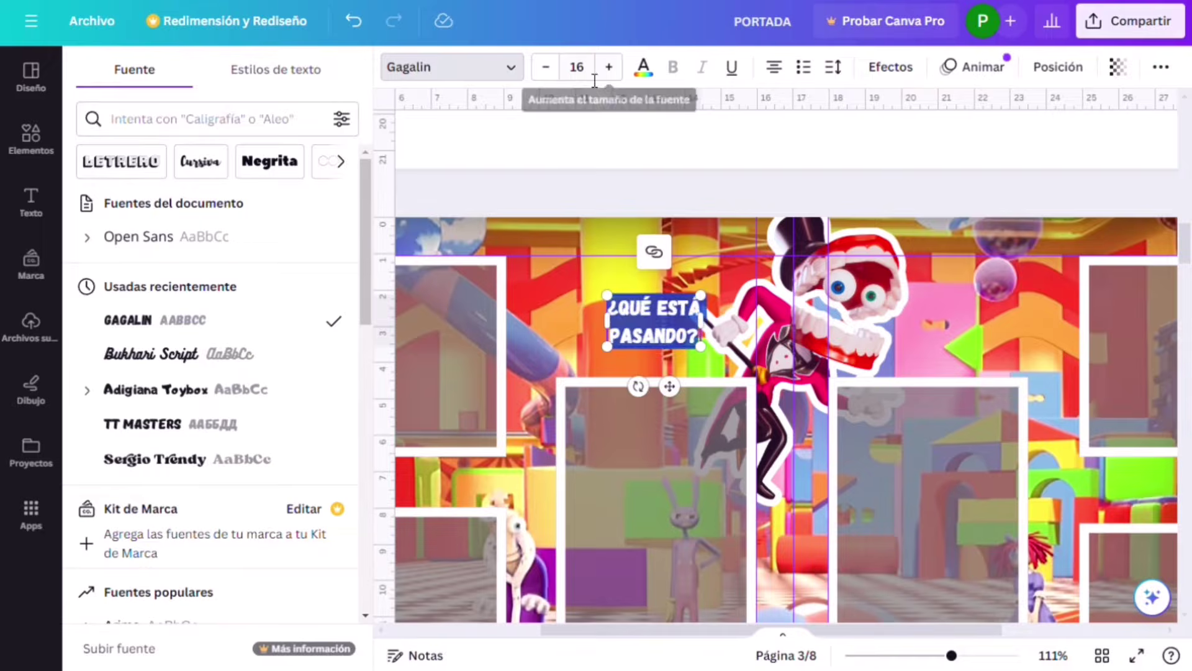
pyautogui.click(608, 66)
pyautogui.press('Escape')
# - Search the elements for "globo de texto" and add the white speech balloon with the thick black outline
pyautogui.click(40, 146)
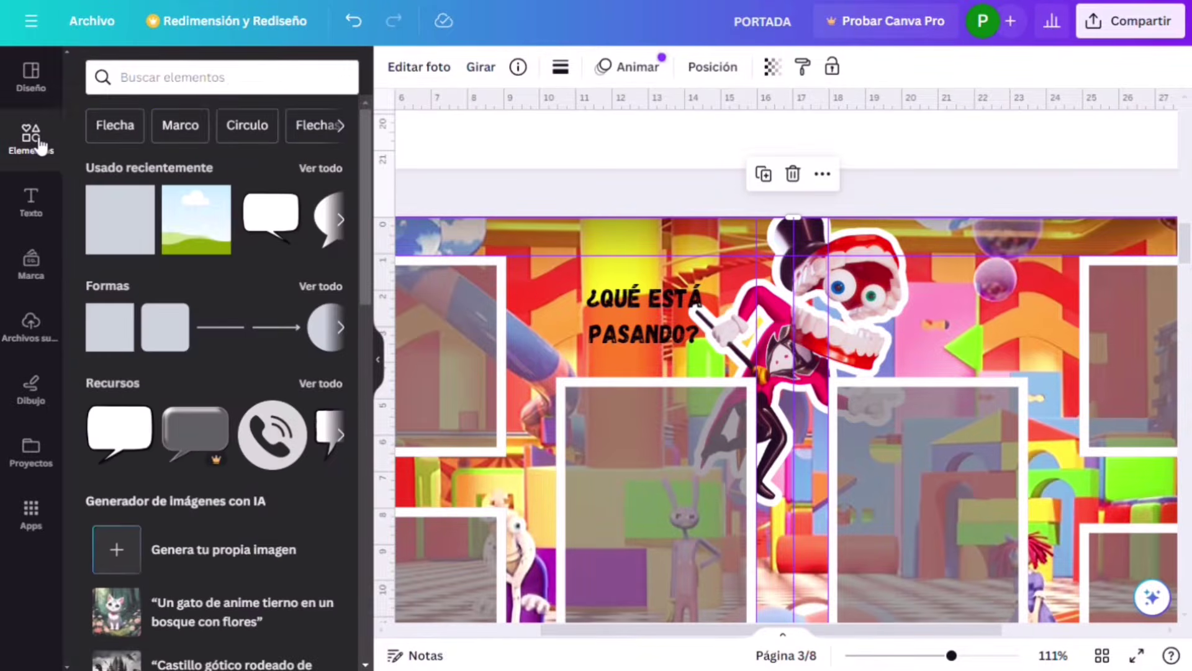
pyautogui.click(202, 79)
pyautogui.write('globo de texto')
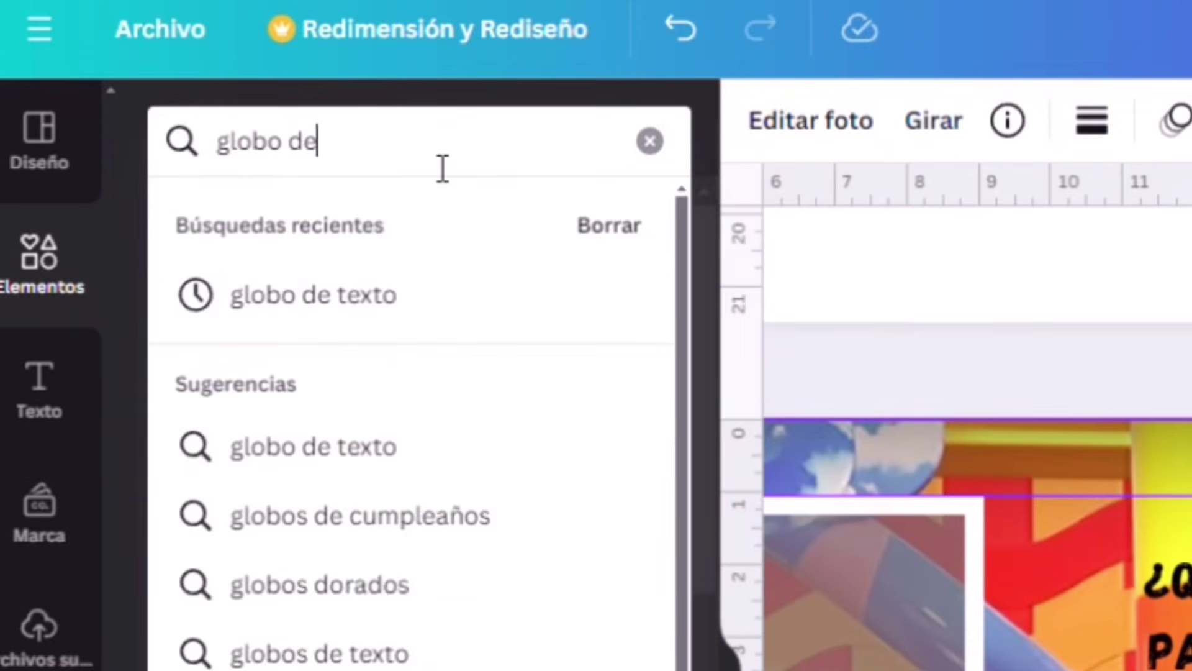
pyautogui.press('Return')
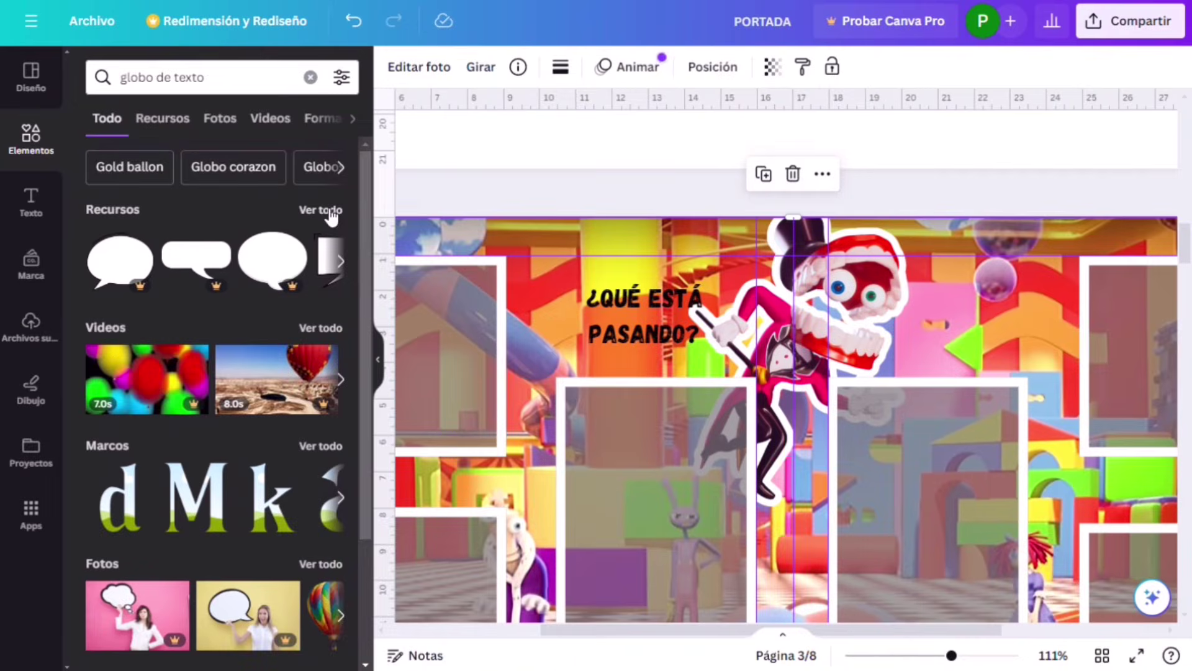
pyautogui.click(321, 209)
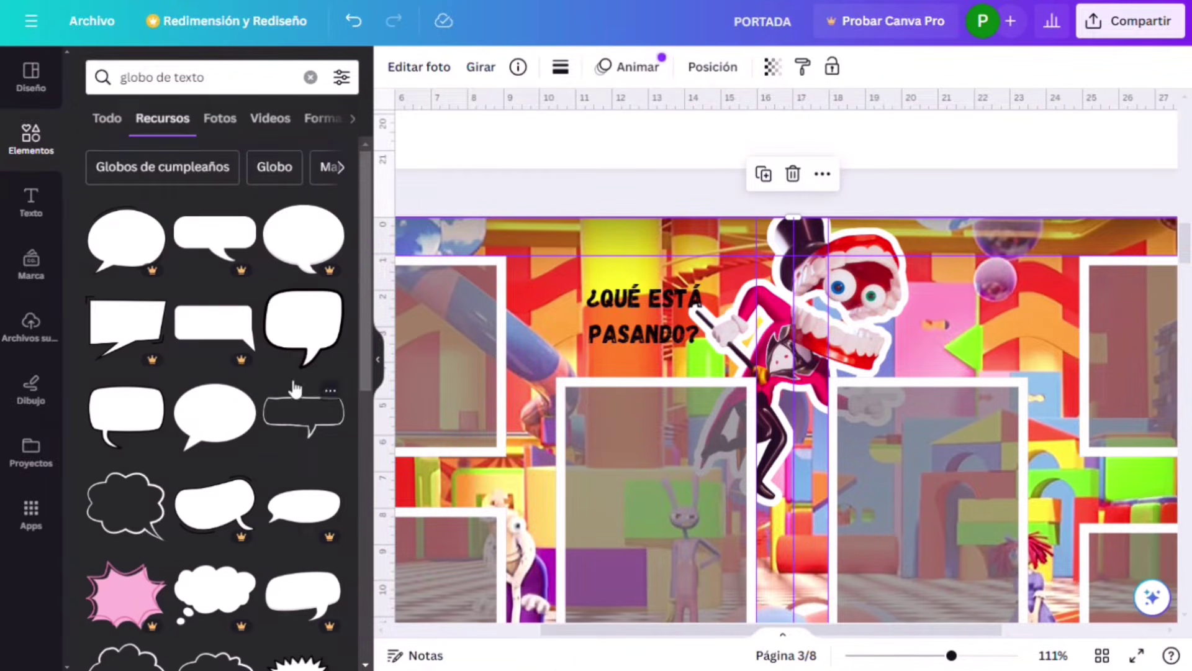
pyautogui.scroll(-3, 296, 389)
pyautogui.scroll(3, 295, 390)
pyautogui.click(304, 324)
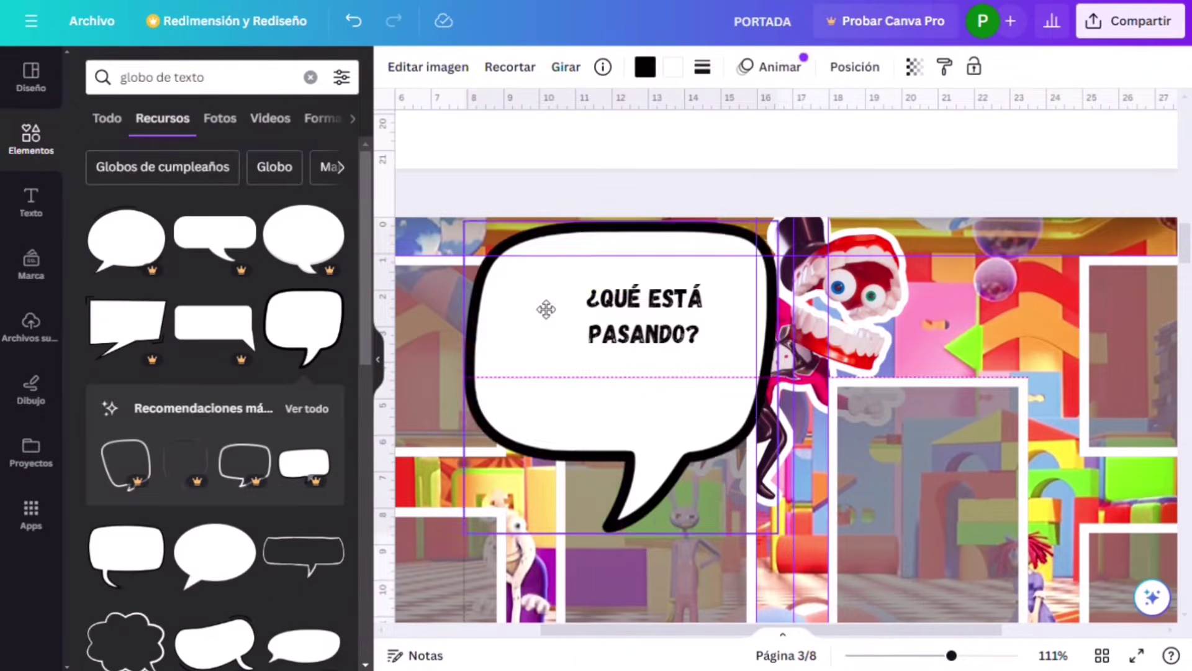
# - Shrink the speech balloon, center it around "¿Qué está pasando?" and send it backward in the layer order
pyautogui.moveTo(467, 531); pyautogui.dragTo(566, 453)
pyautogui.moveTo(724, 319); pyautogui.dragTo(688, 336)
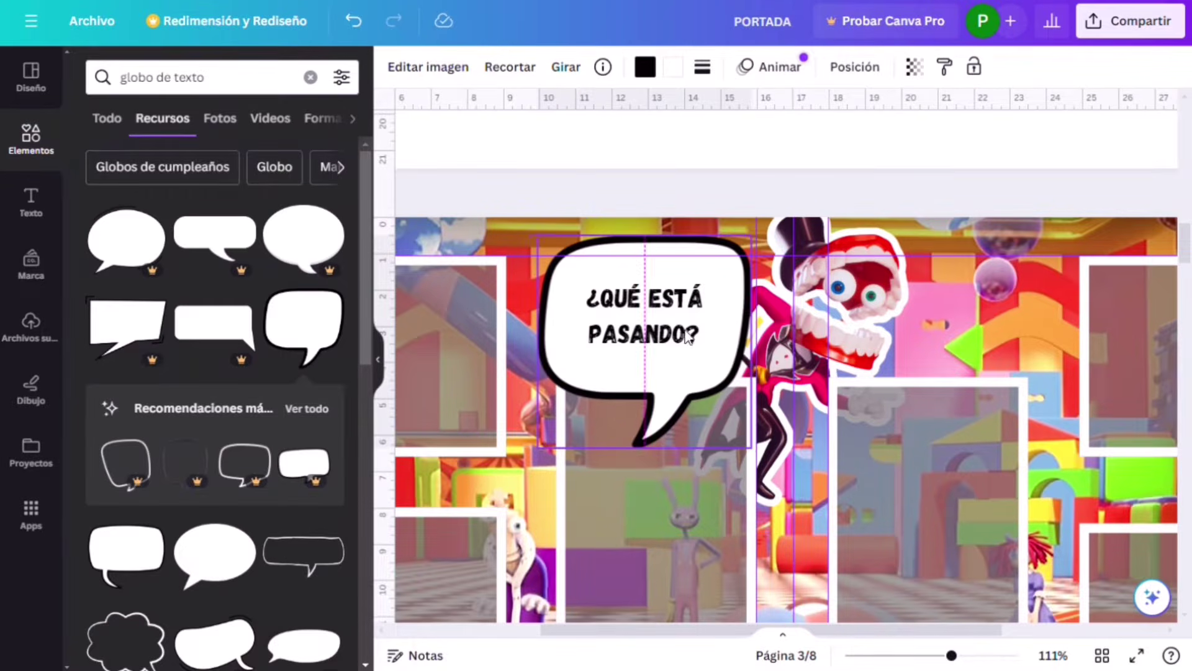
pyautogui.moveTo(539, 445); pyautogui.dragTo(551, 433)
pyautogui.click(675, 208)
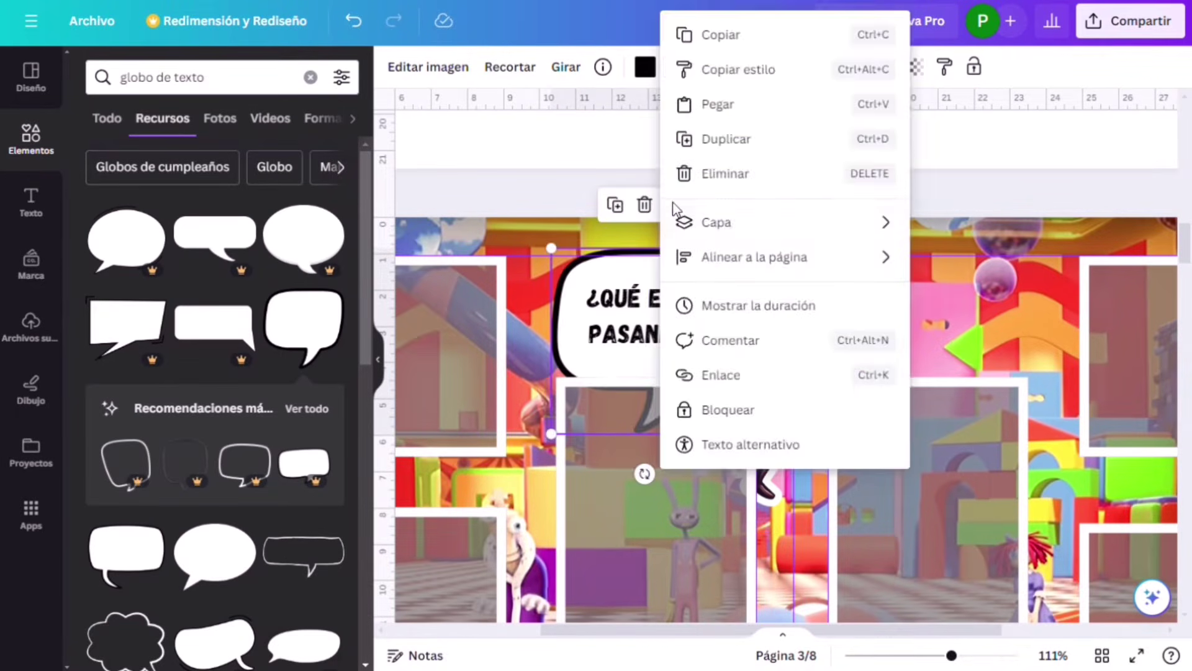
pyautogui.moveTo(854, 225)
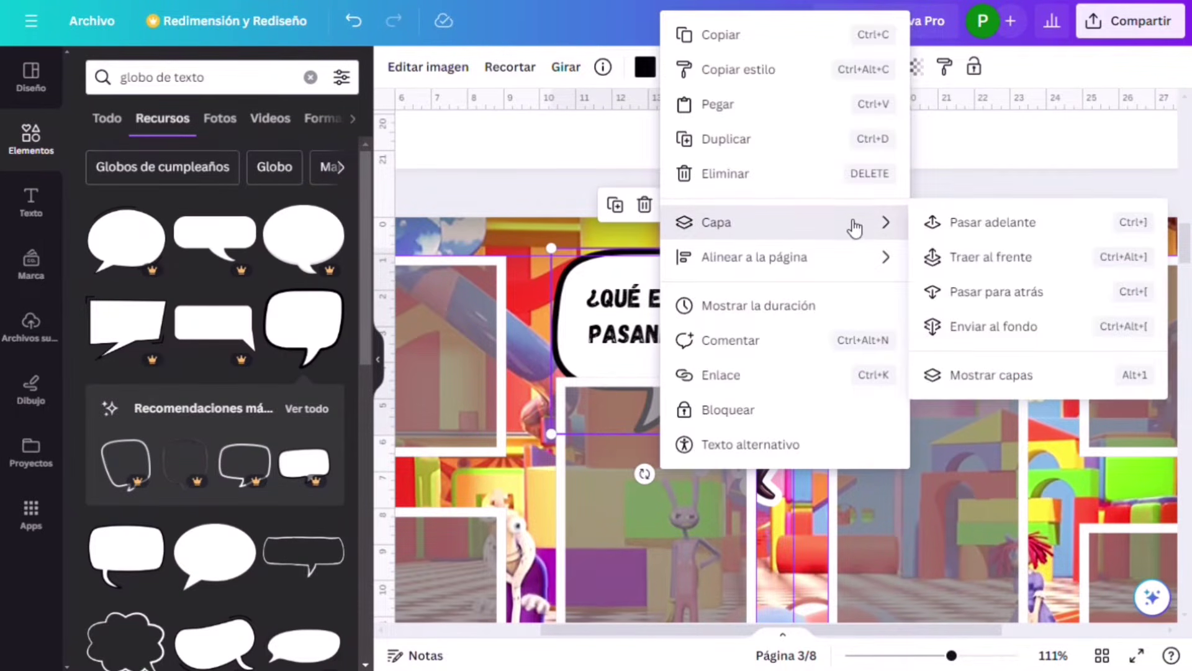
pyautogui.click(992, 294)
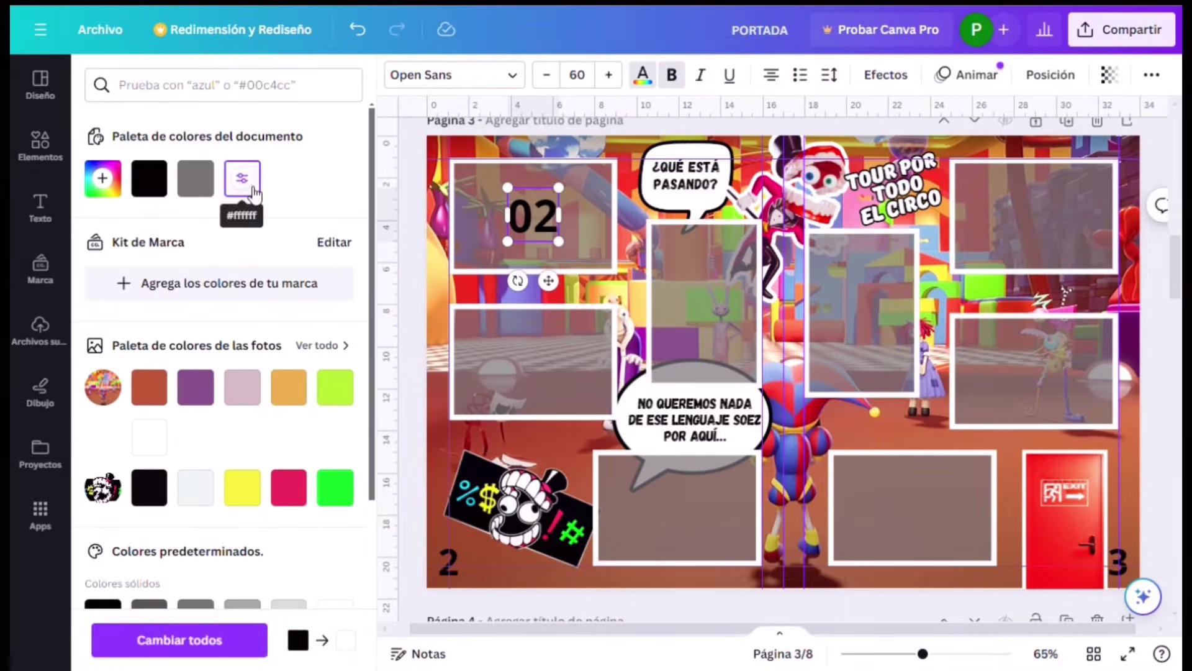
# - Format the number 02 in the upper left panel in white with the Gagalin font
pyautogui.click(252, 190)
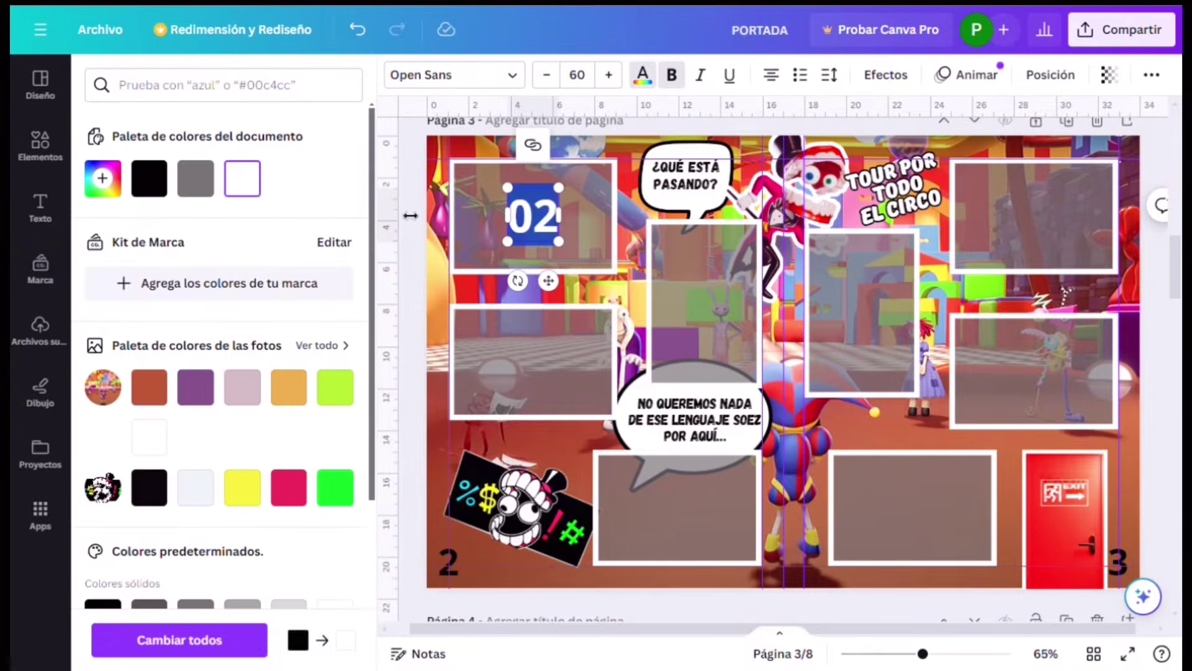
pyautogui.click(453, 74)
pyautogui.click(187, 239)
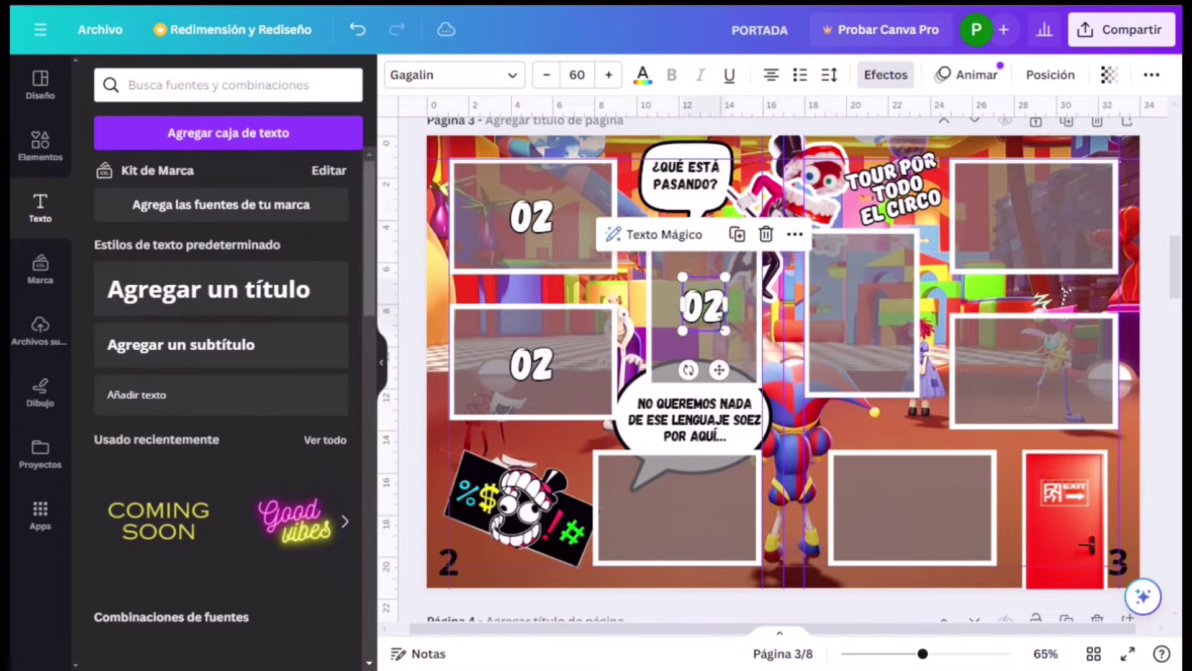
# - Duplicate the styled 02 and place a copy in each remaining panel on page 3
pyautogui.click(737, 234)
pyautogui.moveTo(706, 311); pyautogui.dragTo(905, 506)
pyautogui.click(741, 433)
pyautogui.click(896, 239)
pyautogui.hotkey('ctrl', 'd')
pyautogui.hotkey('ctrl', 'd')
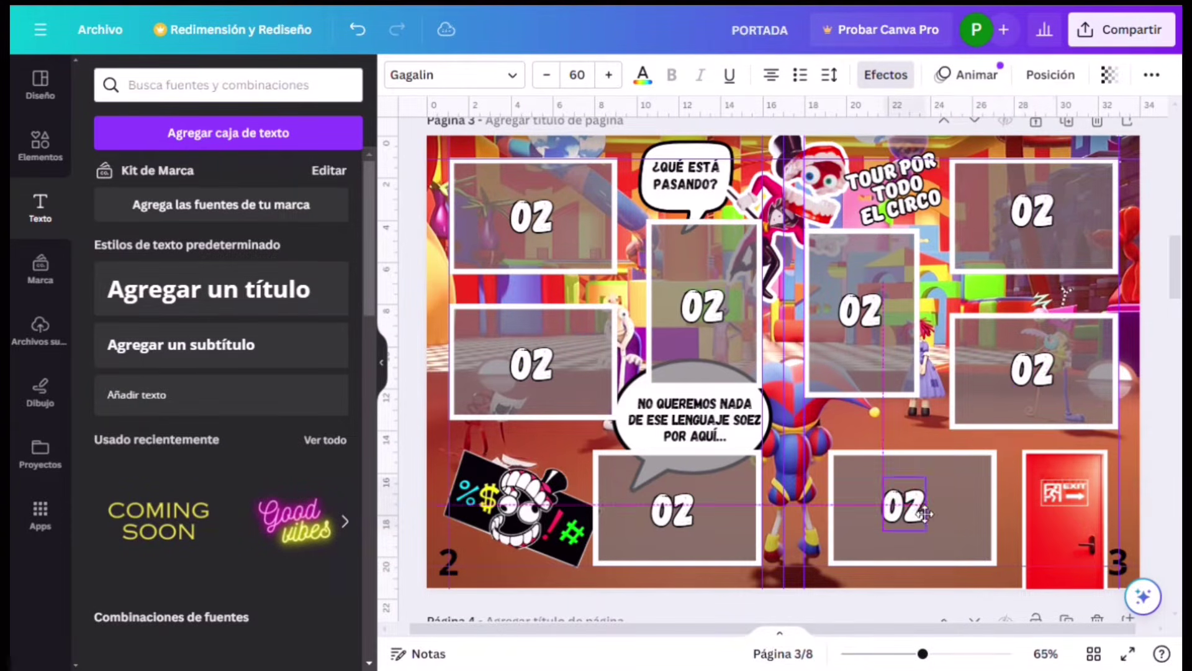
# - Renumber the copied panel numbers: 03, 04 and 05 on the left half, 06, 07, 08 and 09 on the right half
pyautogui.doubleClick(704, 306)
pyautogui.write('03')
pyautogui.doubleClick(532, 363)
pyautogui.write('04')
pyautogui.doubleClick(672, 509)
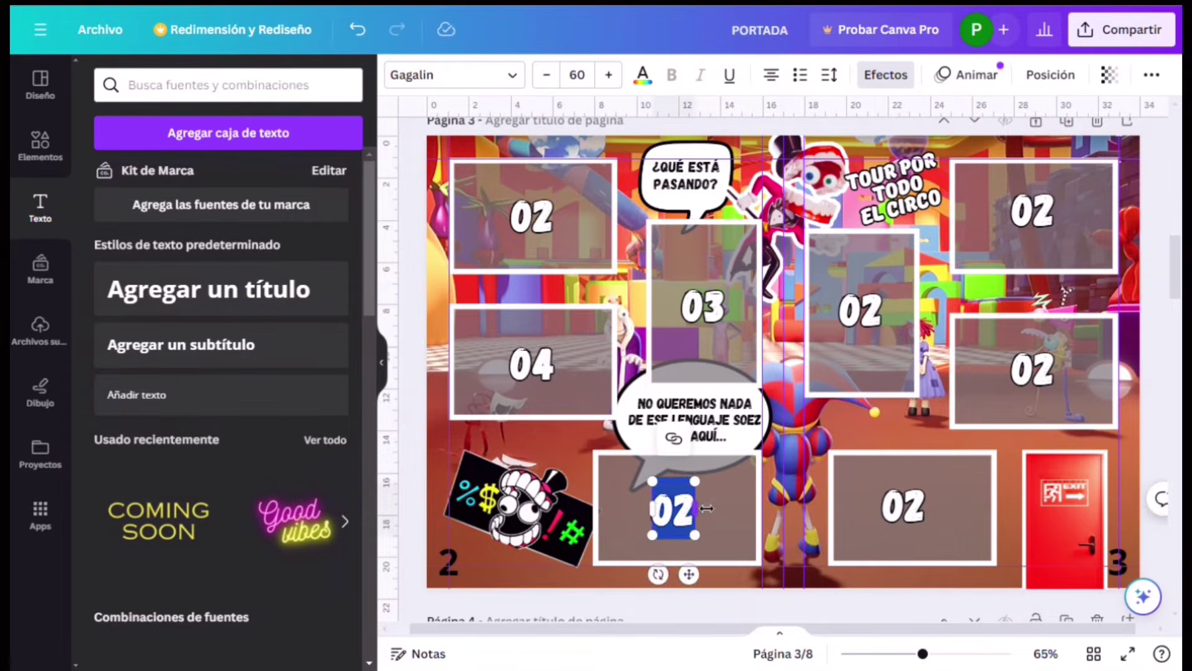
pyautogui.write('05')
pyautogui.doubleClick(860, 311)
pyautogui.write('06')
pyautogui.doubleClick(1032, 368)
pyautogui.write('08')
pyautogui.doubleClick(903, 506)
pyautogui.write('09')
# - Place the uploaded circus tent landscape as the background of page 4
pyautogui.hotkey('ctrl', '-')
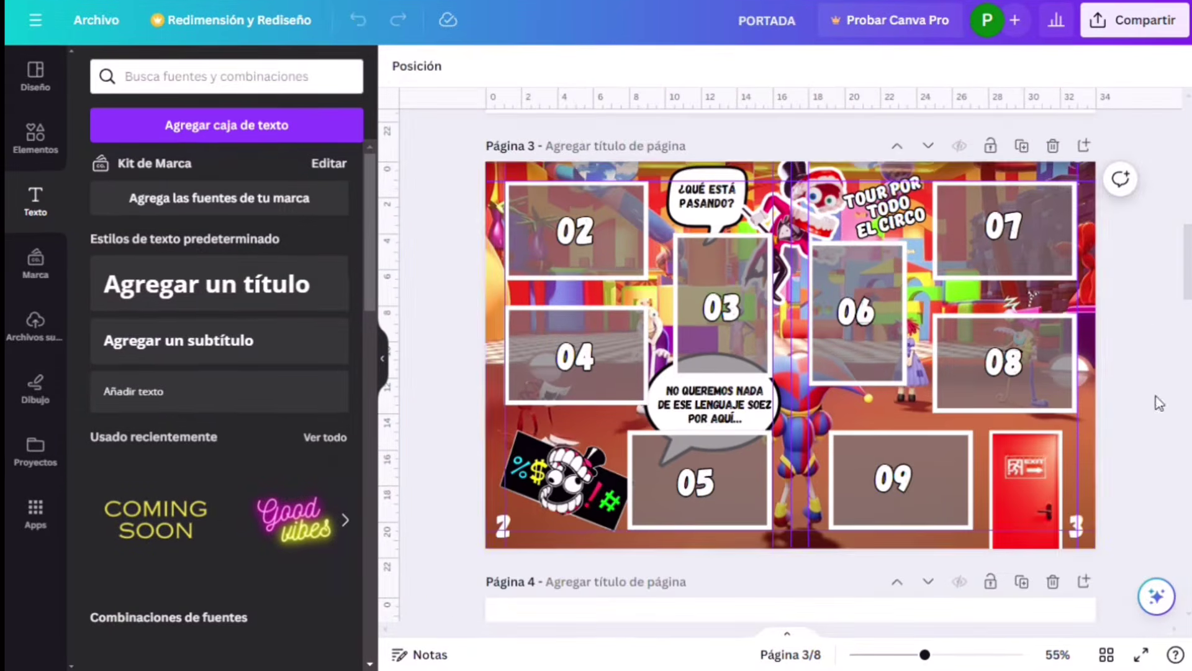
pyautogui.scroll(-5, 1130, 408)
pyautogui.click(40, 326)
pyautogui.moveTo(153, 646); pyautogui.dragTo(714, 311)
# - Paste the framed translucent panel onto page 4 and distribute duplicates over both halves, including one upright panel on each
pyautogui.hotkey('ctrl', 'v')
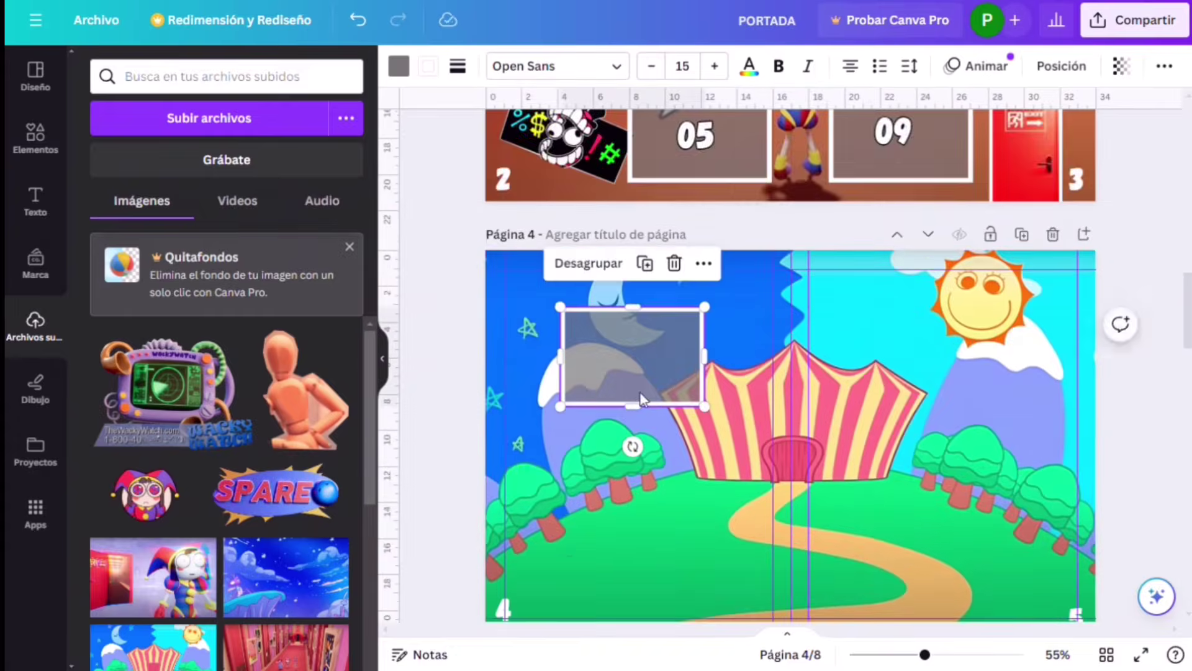
pyautogui.moveTo(632, 351); pyautogui.dragTo(620, 452)
pyautogui.hotkey('ctrl', 'd')
pyautogui.click(589, 271)
# - Add the purple star image, shrink it into page 4's upper right corner and move the right upright panel down below it
pyautogui.scroll(-5, 217, 496)
pyautogui.click(137, 549)
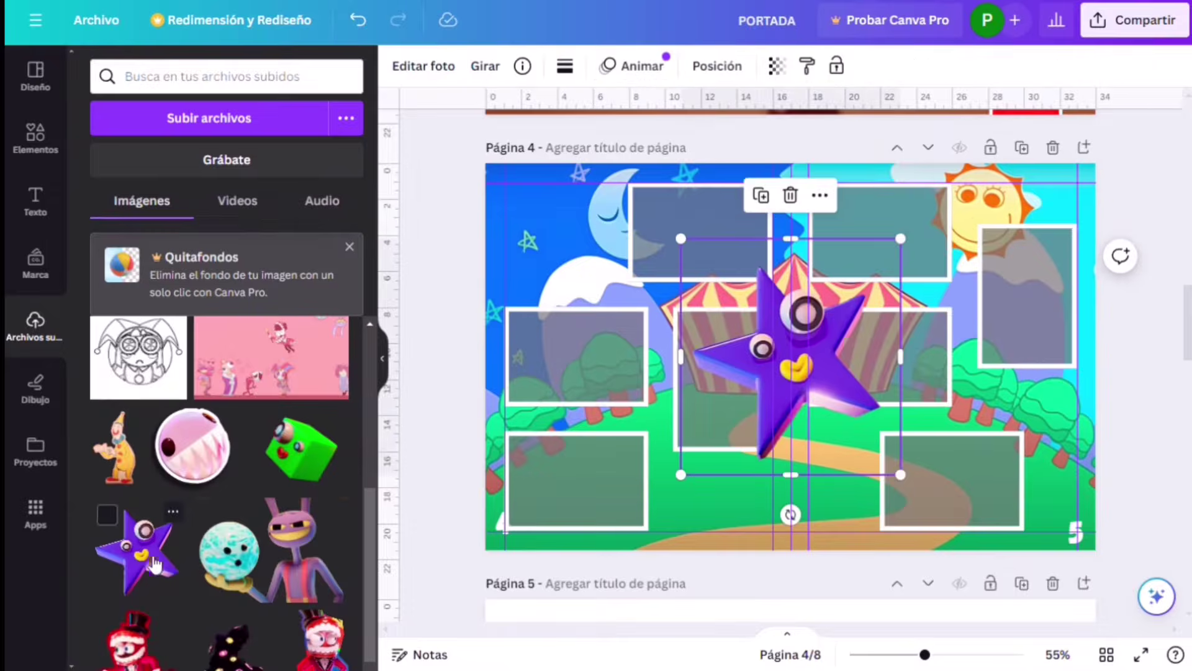
pyautogui.moveTo(899, 399); pyautogui.dragTo(798, 307)
pyautogui.moveTo(753, 267); pyautogui.dragTo(1055, 217)
pyautogui.moveTo(1025, 298); pyautogui.dragTo(1024, 329)
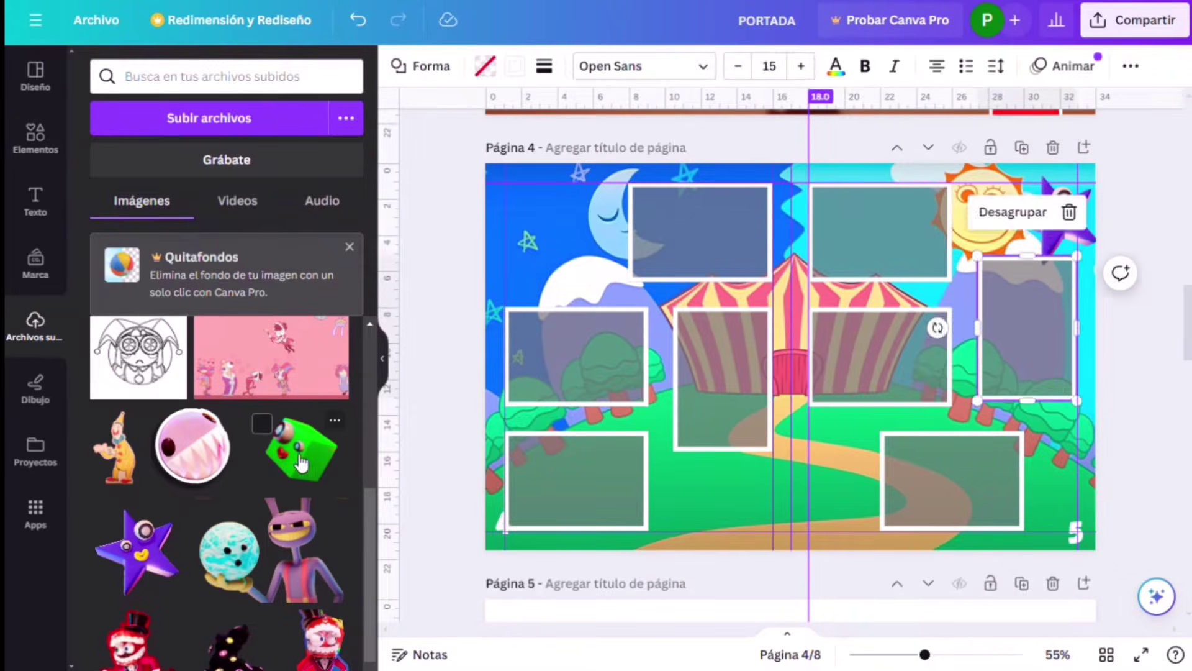
# - Add the green cube in page 4's lower right corner and the ringmaster with the top hat at the lower center
pyautogui.click(301, 447)
pyautogui.moveTo(718, 306); pyautogui.dragTo(1043, 496)
pyautogui.scroll(-3, 217, 497)
pyautogui.click(134, 466)
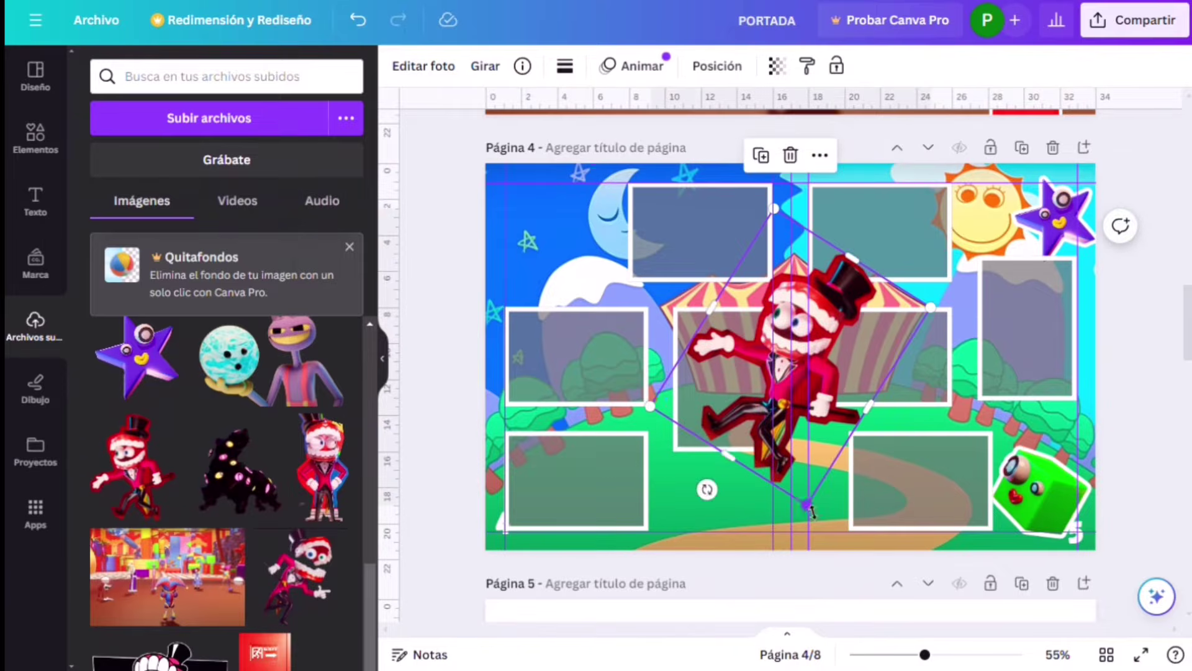
pyautogui.moveTo(789, 360); pyautogui.dragTo(851, 496)
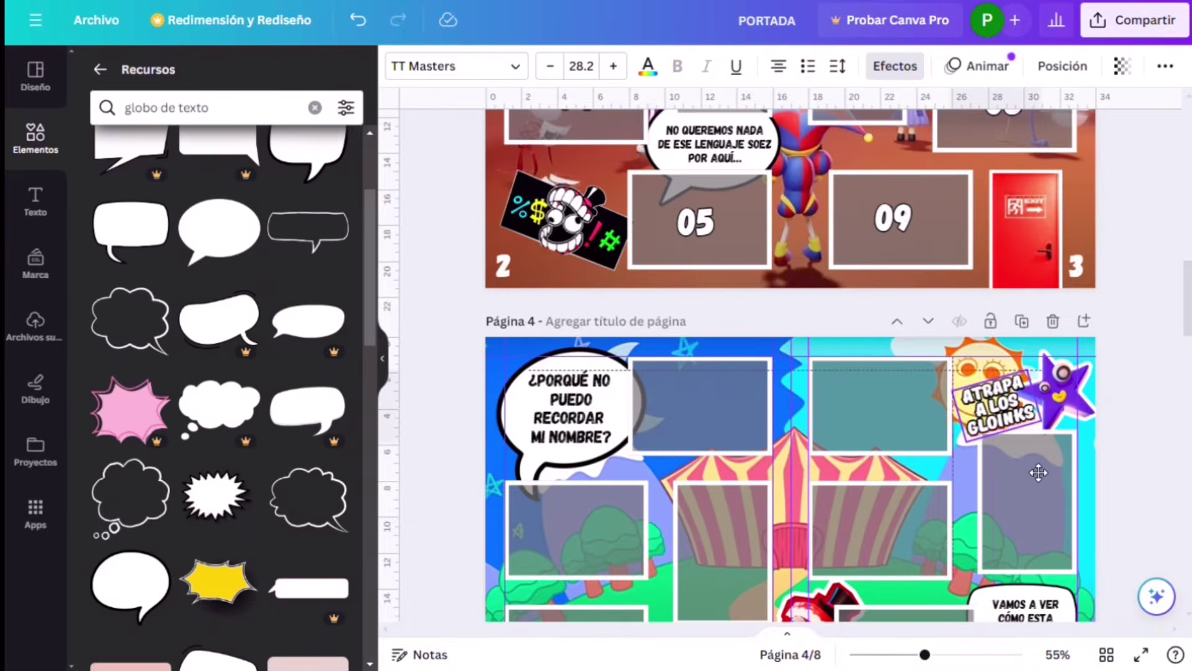
# - Copy the number 05 from page 3's panel and paste copies onto the framed panels of page 4
pyautogui.scroll(-2, 743, 177)
pyautogui.click(696, 135)
pyautogui.hotkey('ctrl', 'c')
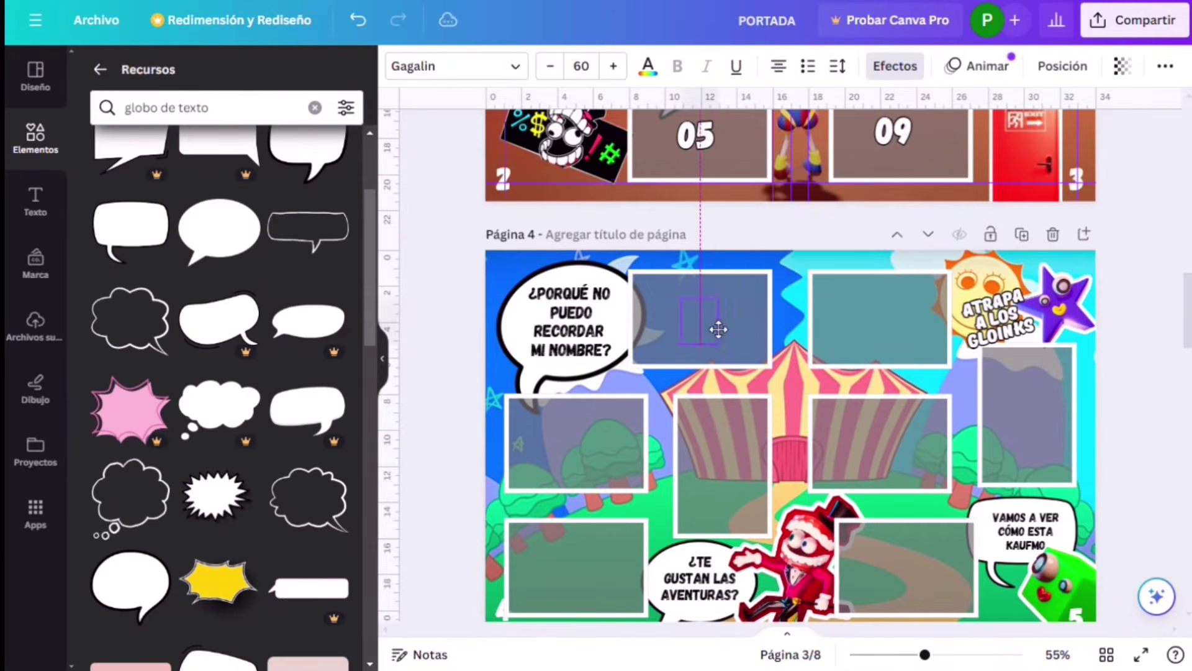
pyautogui.hotkey('ctrl', 'v')
pyautogui.moveTo(789, 435); pyautogui.dragTo(721, 474)
pyautogui.hotkey('ctrl', 'v')
pyautogui.moveTo(868, 494); pyautogui.dragTo(888, 326)
pyautogui.moveTo(790, 434); pyautogui.dragTo(878, 445)
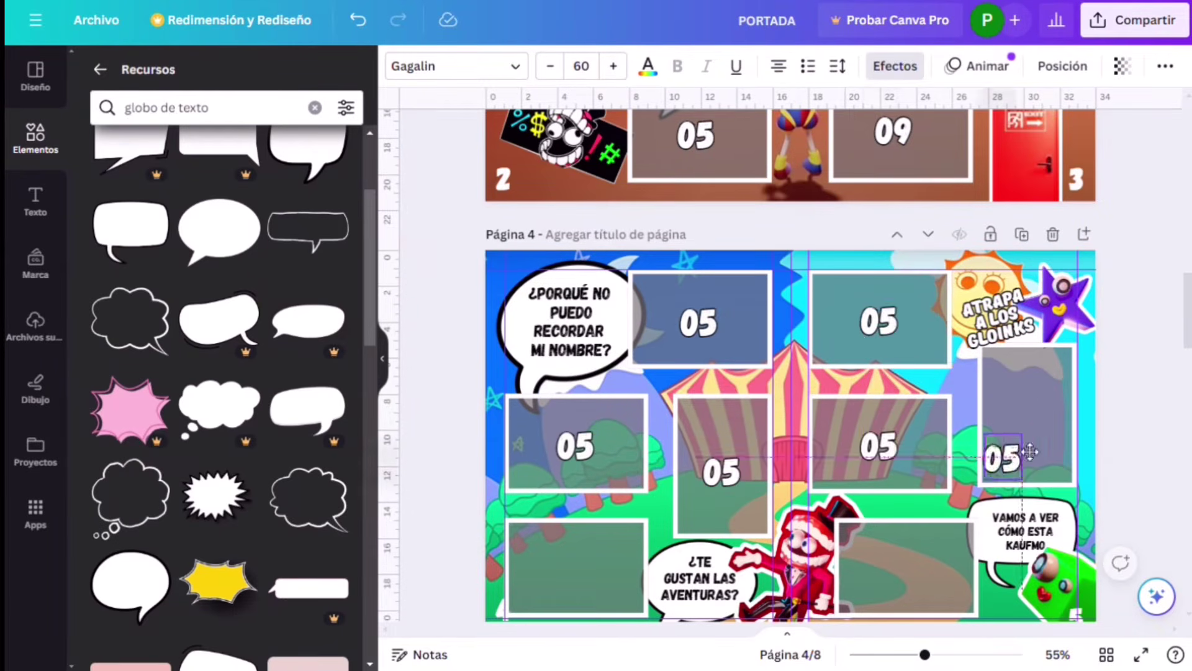
pyautogui.scroll(-2, 789, 372)
pyautogui.moveTo(790, 347); pyautogui.dragTo(574, 482)
# - Renumber the copied labels on page 4's first two left-half panels as 10 and 11
pyautogui.doubleClick(698, 236)
pyautogui.write('10')
pyautogui.doubleClick(575, 358)
pyautogui.write('1')
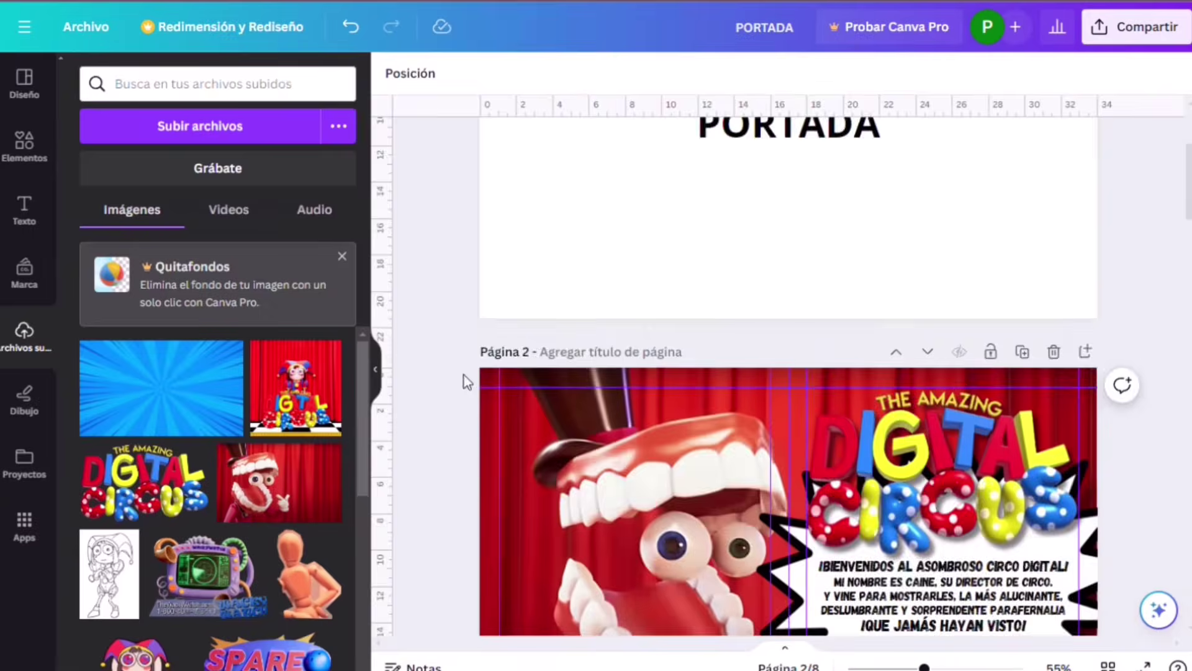
# - Add the circus poster across the width of page 1's right half and place the blue burst image behind it at the lower end
pyautogui.scroll(3, 464, 375)
pyautogui.moveTo(295, 388); pyautogui.dragTo(912, 410)
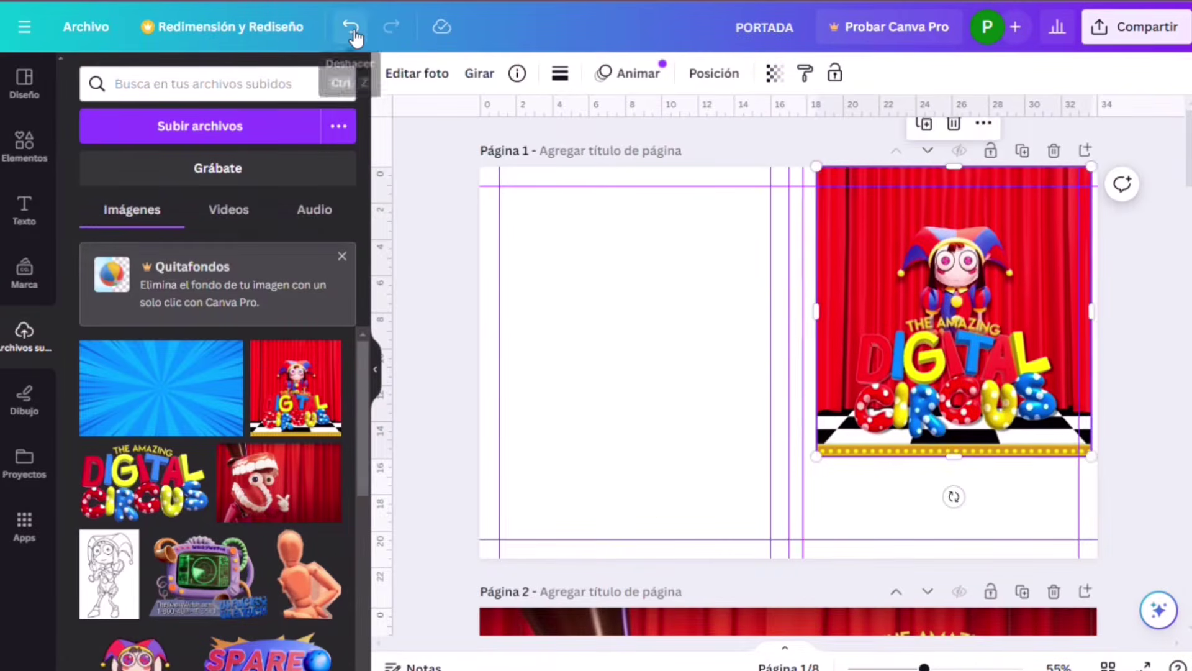
pyautogui.moveTo(818, 474); pyautogui.dragTo(788, 473)
pyautogui.moveTo(1089, 486); pyautogui.dragTo(1097, 492)
pyautogui.moveTo(161, 388); pyautogui.dragTo(784, 420)
pyautogui.rightClick(785, 420)
pyautogui.click(1031, 295)
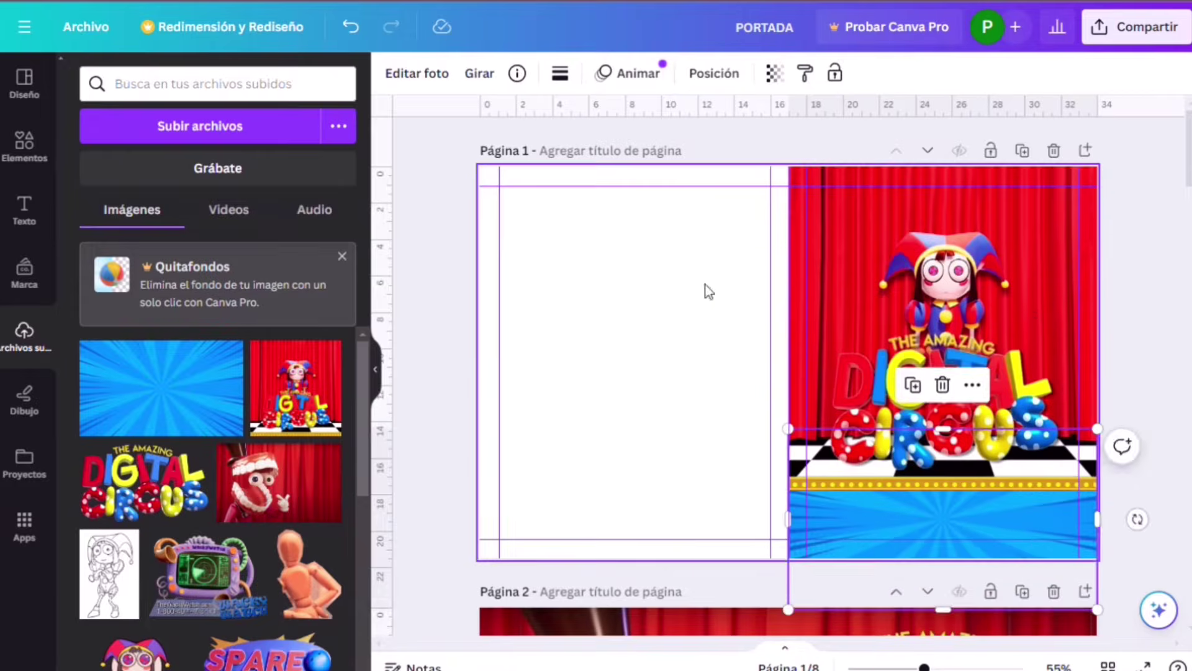
# - Add the white ribbon banner across the top of the front cover and the ringmaster image in its lower left corner
pyautogui.click(24, 146)
pyautogui.moveTo(267, 227); pyautogui.dragTo(942, 217)
pyautogui.click(24, 335)
pyautogui.scroll(-10, 211, 485)
pyautogui.moveTo(289, 546); pyautogui.dragTo(828, 542)
# - Give the cover's ringmaster image a Contorno shadow in white #FFFFFF
pyautogui.click(417, 73)
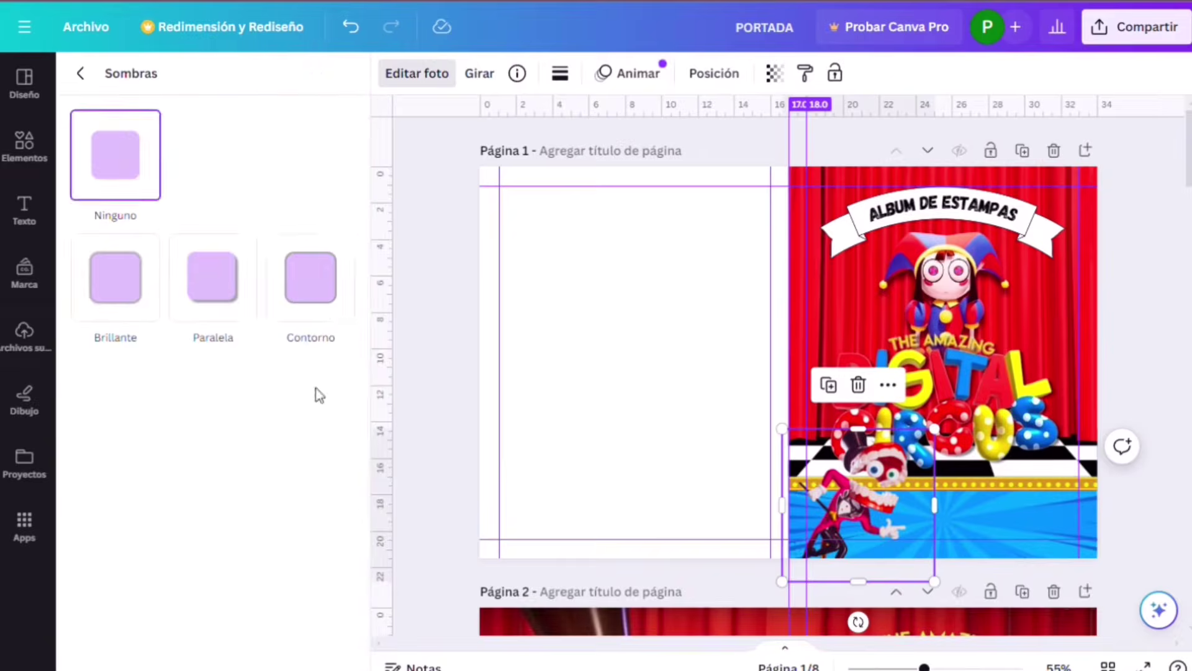
pyautogui.click(309, 273)
pyautogui.click(341, 599)
pyautogui.write('#FFFFFF')
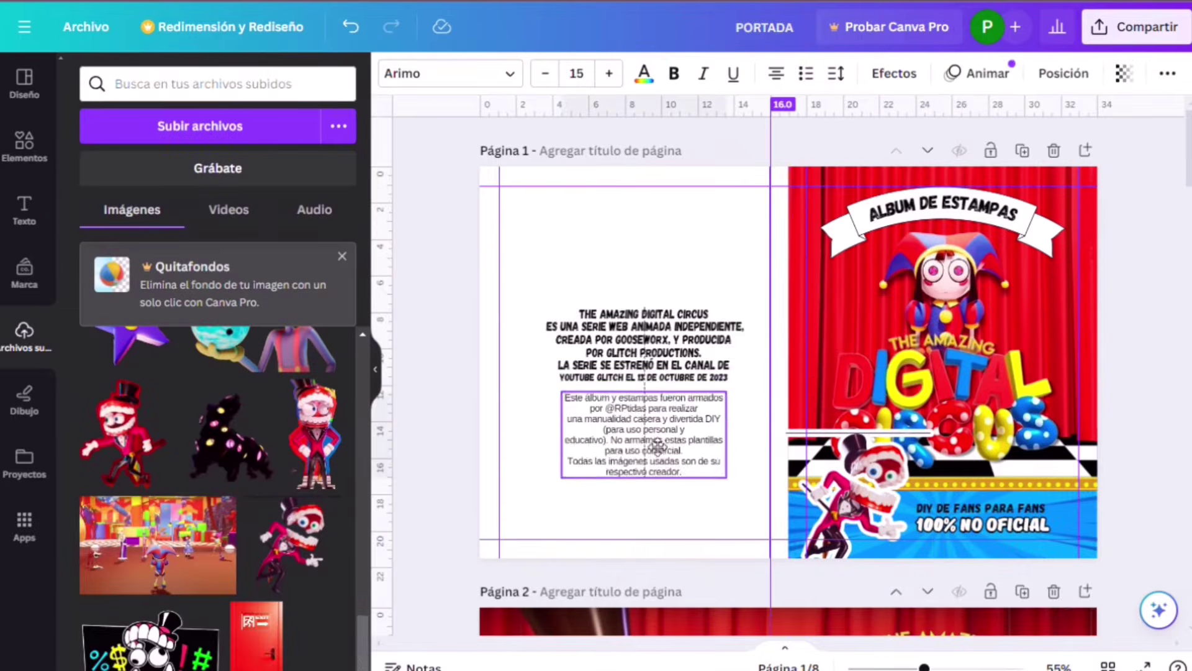
# - Find a YouTube icon among the elements and place the red one above the credits text on page 1's left half
pyautogui.click(24, 146)
pyautogui.click(218, 84)
pyautogui.click(125, 160)
pyautogui.click(314, 218)
pyautogui.click(300, 338)
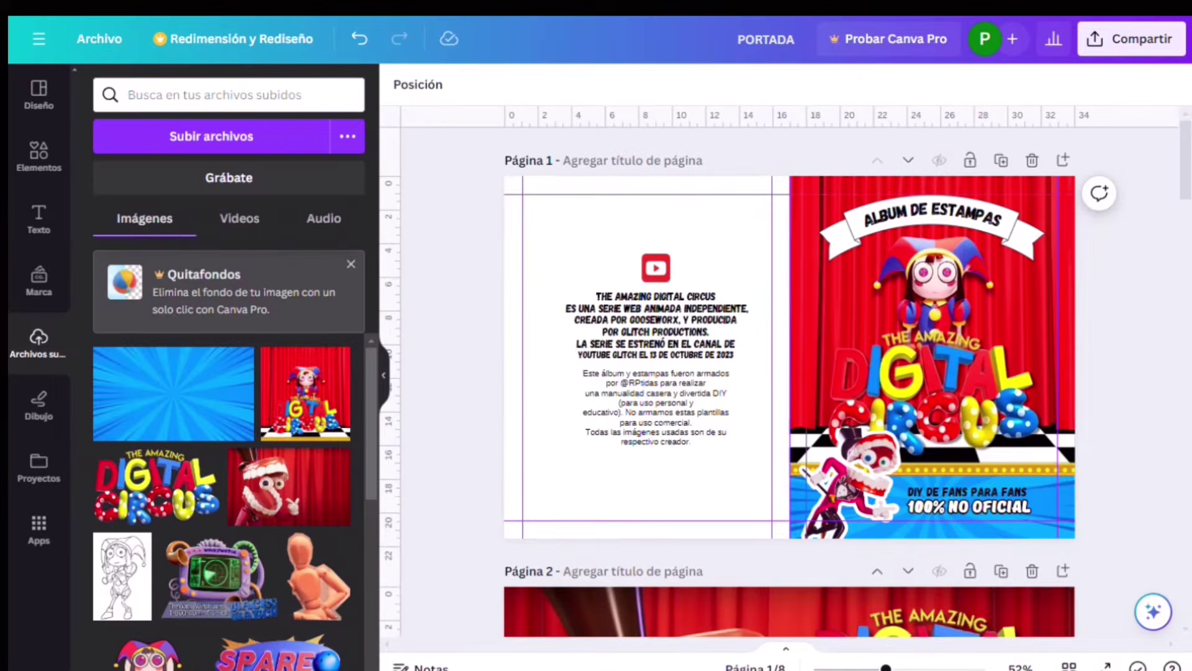
# - Download all eight pages of the finished album as JPG images
pyautogui.scroll(-15, 1159, 403)
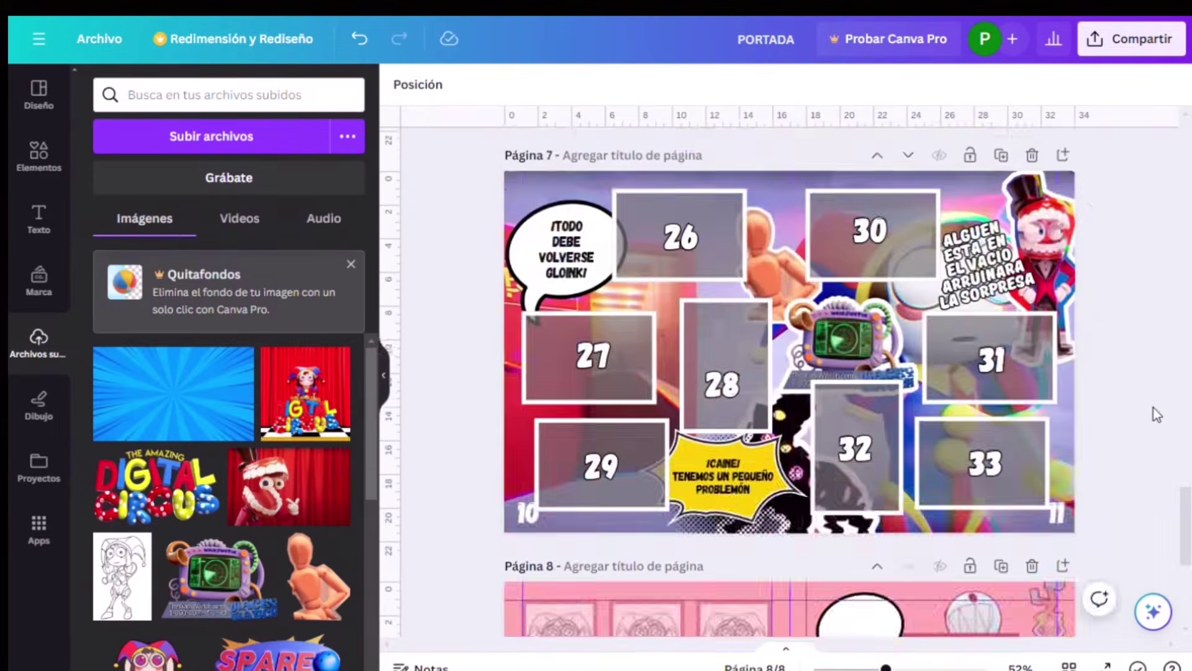
pyautogui.scroll(10, 1162, 291)
pyautogui.scroll(10, 1154, 286)
pyautogui.click(1136, 43)
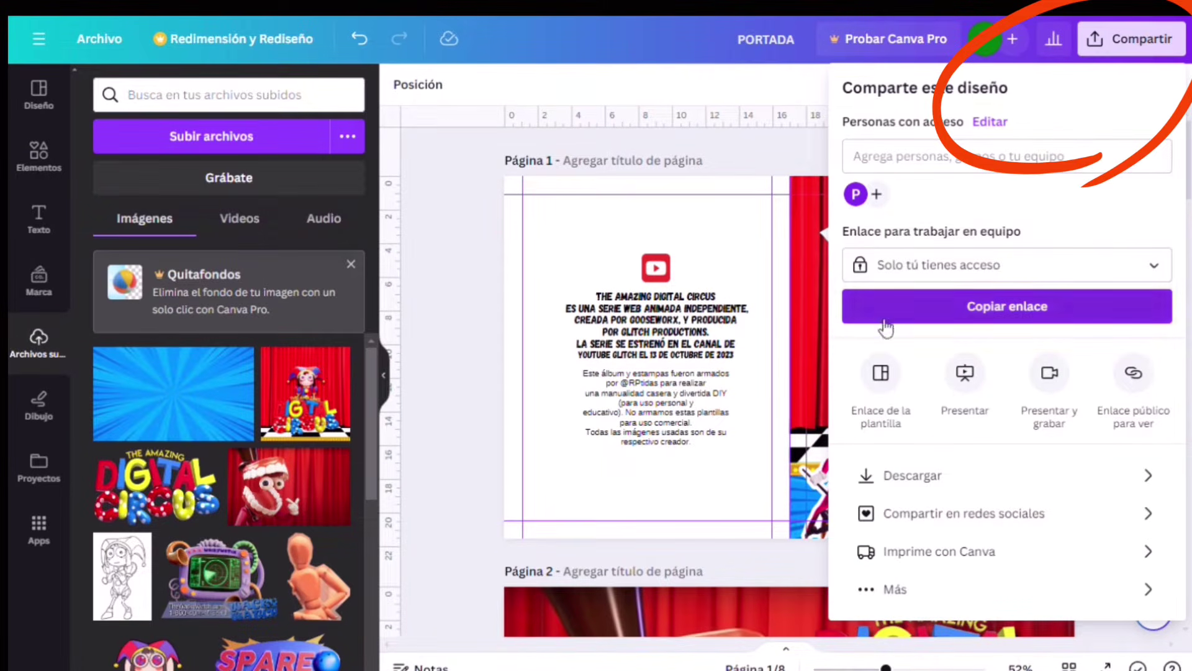
pyautogui.click(948, 479)
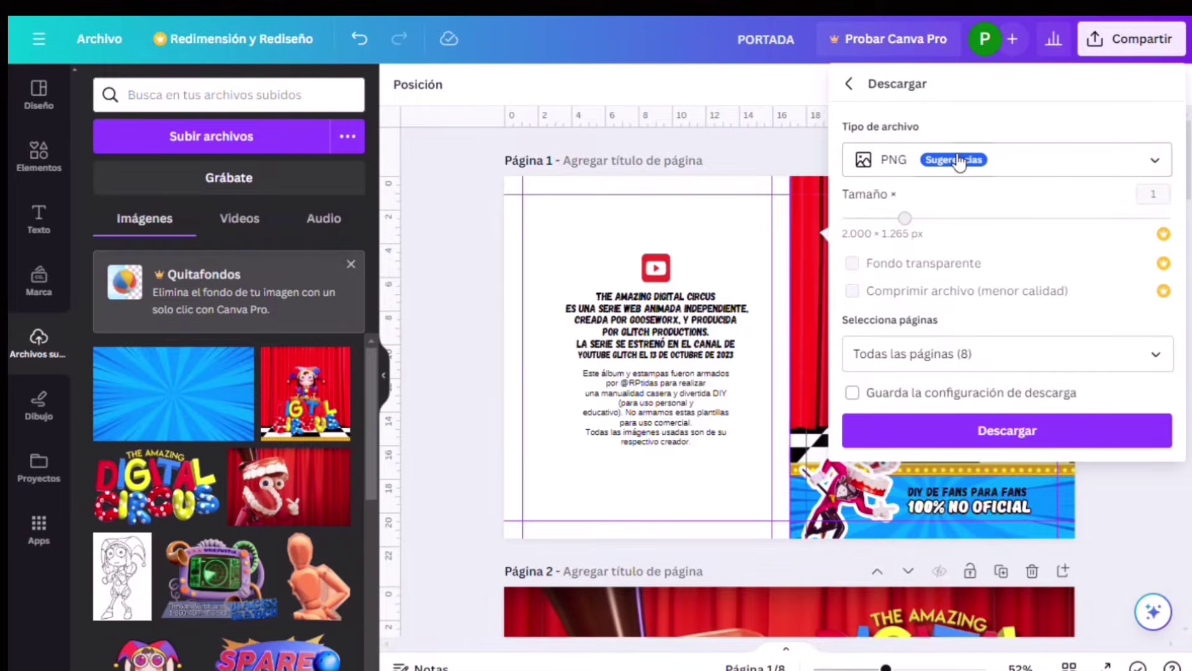
pyautogui.click(1156, 160)
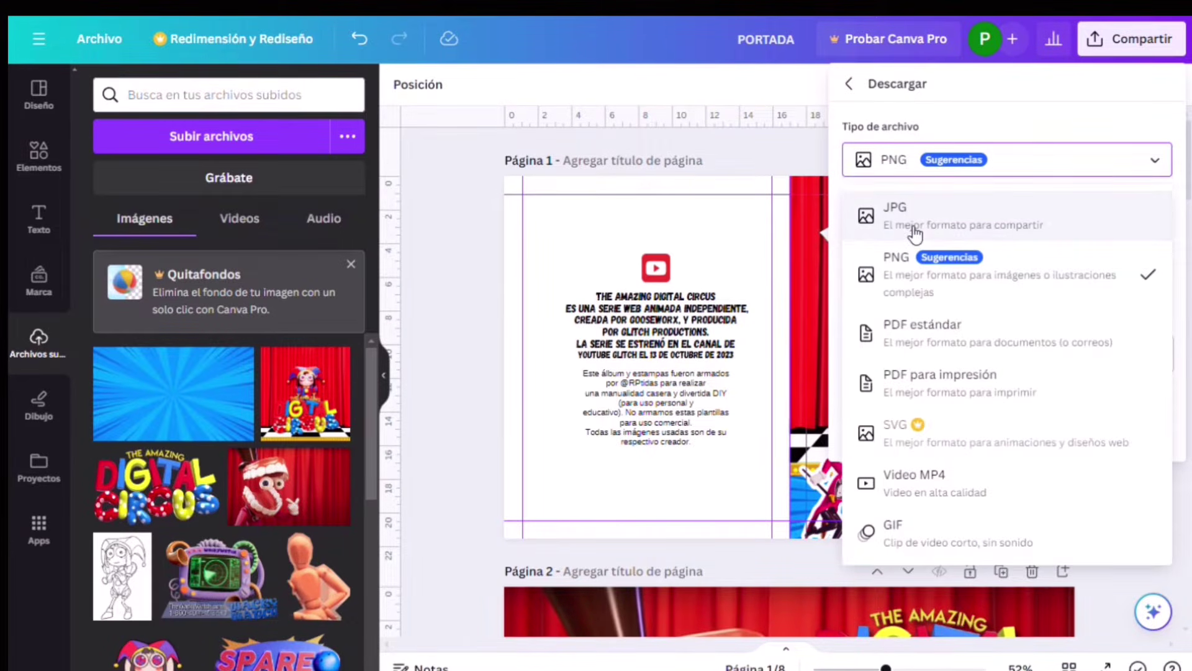
pyautogui.click(898, 213)
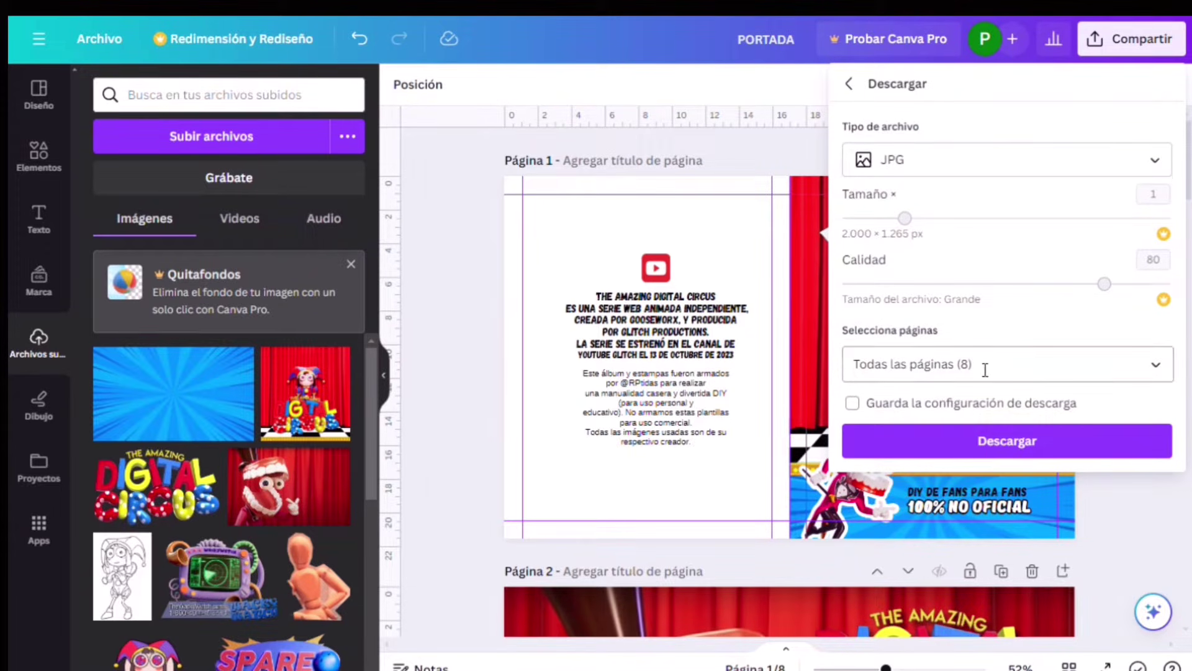
pyautogui.click(1023, 445)
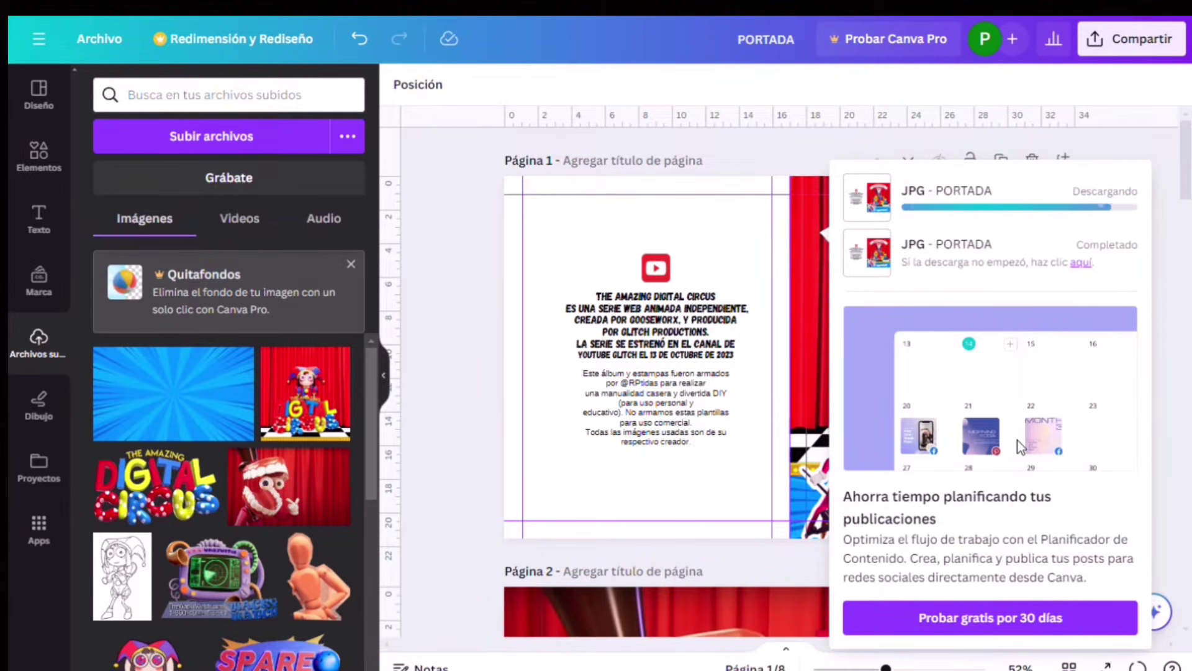
pyautogui.click(436, 174)
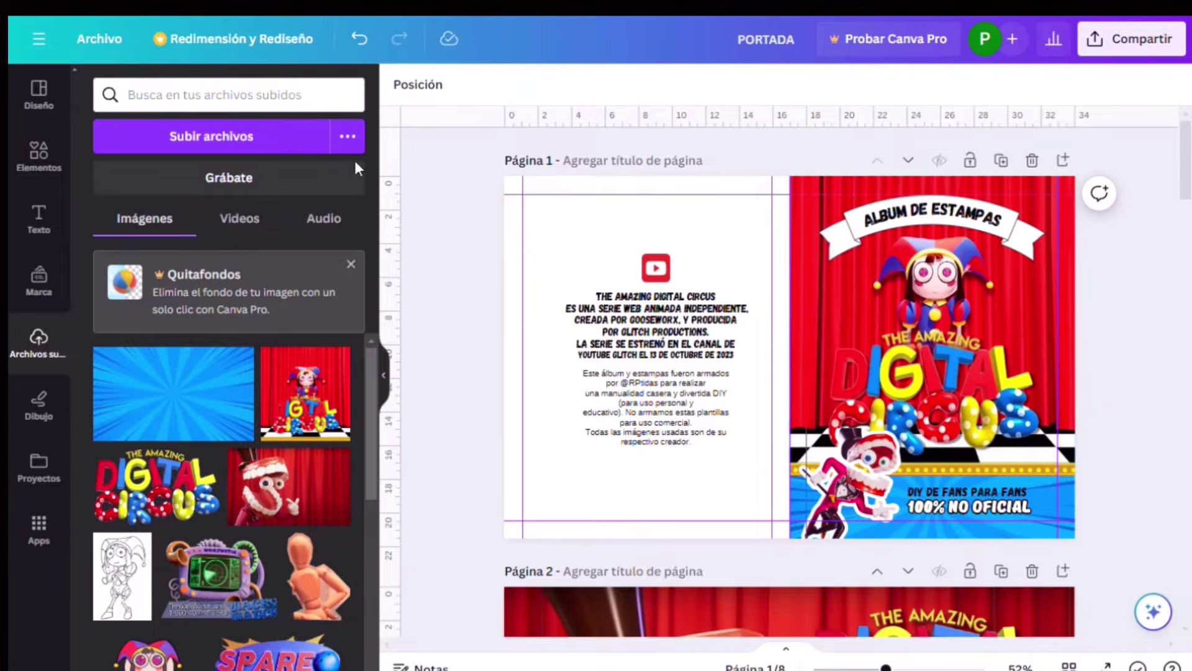
# - Create a new design with a custom size of 34 x 21.5 cm
pyautogui.click(40, 41)
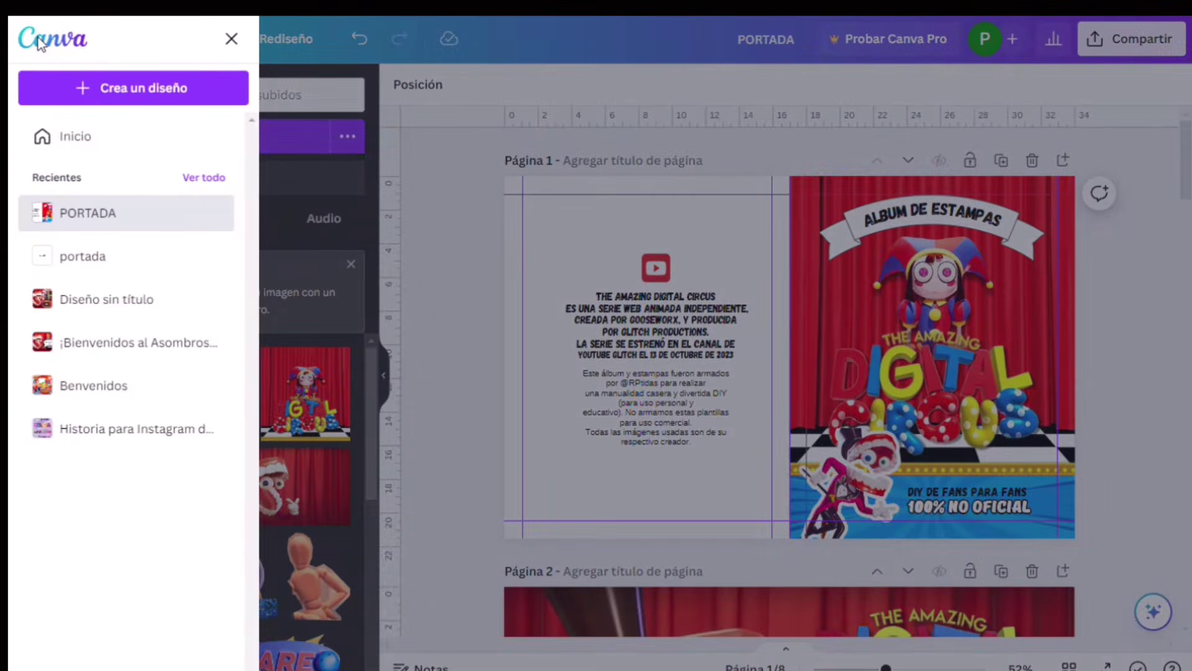
pyautogui.click(143, 91)
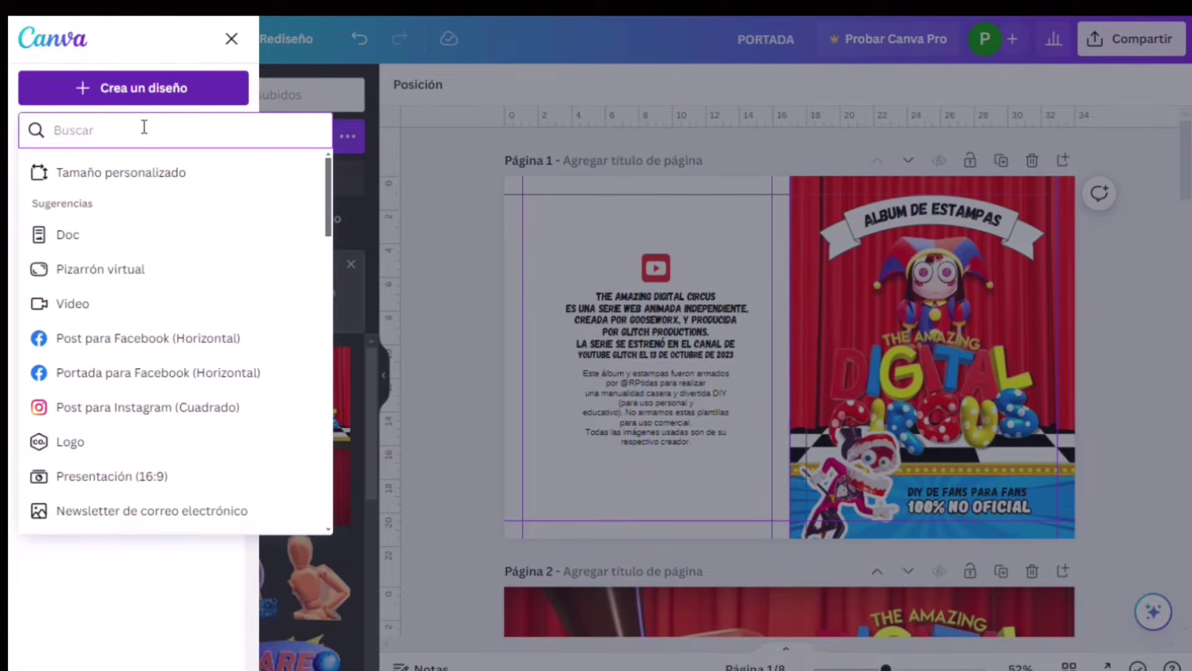
pyautogui.click(131, 174)
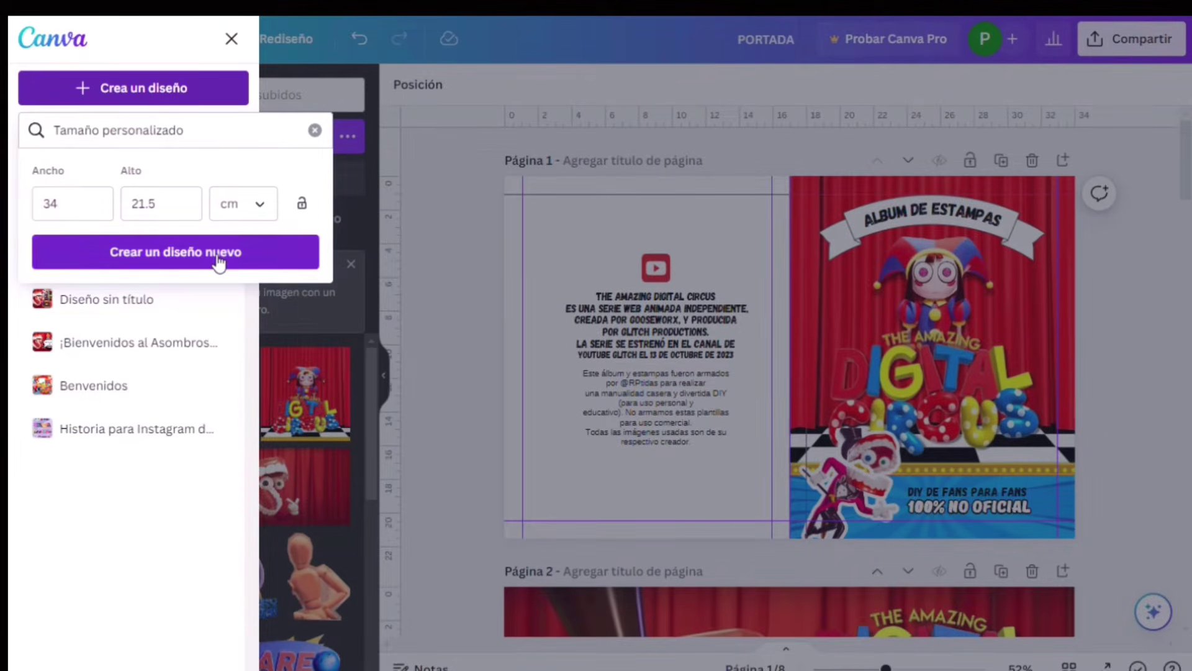
pyautogui.click(219, 256)
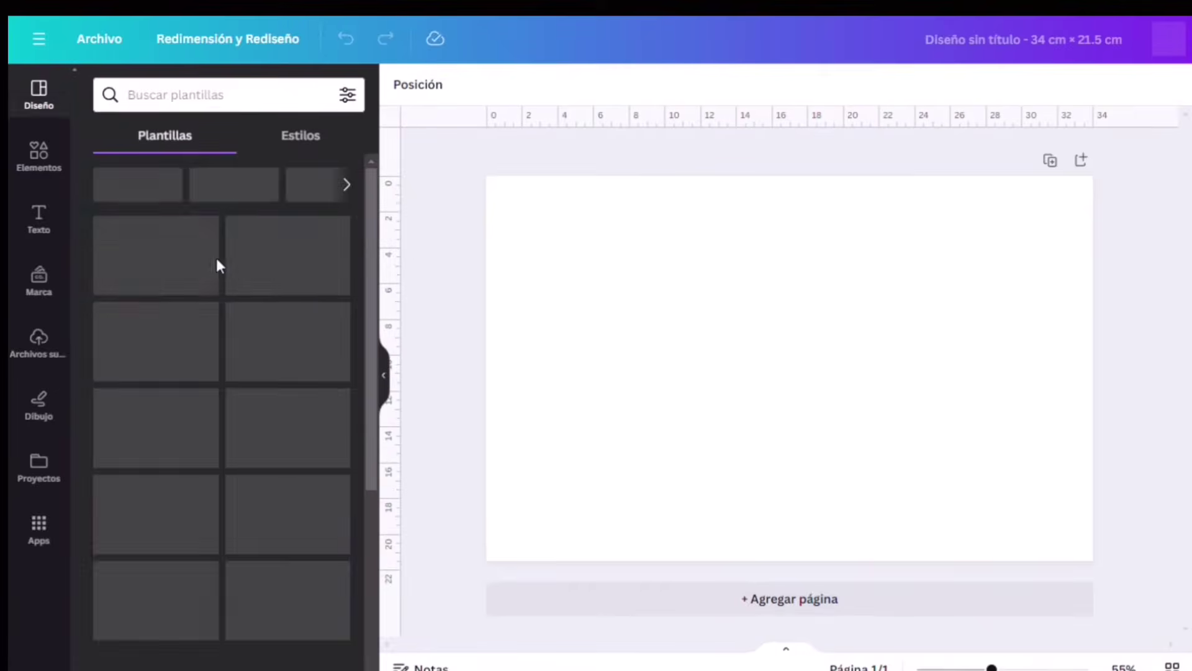
# - Add a vertical guide to the blank page and place it at the center, at 17 cm
pyautogui.rightClick(783, 362)
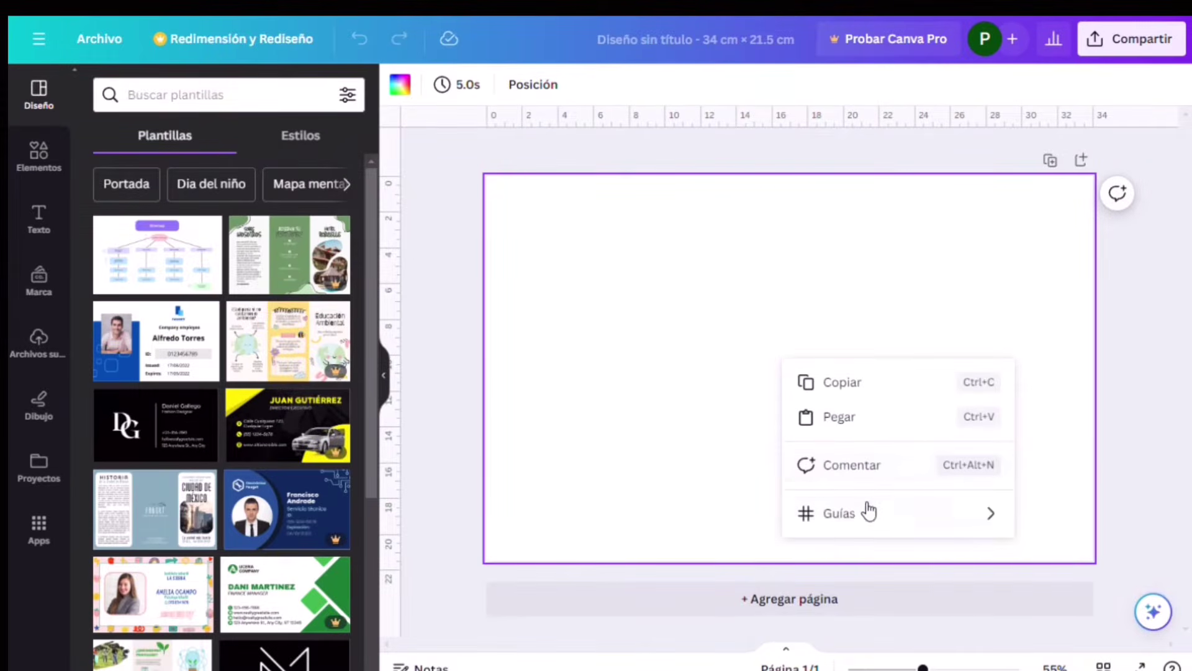
pyautogui.moveTo(868, 520)
pyautogui.click(1001, 547)
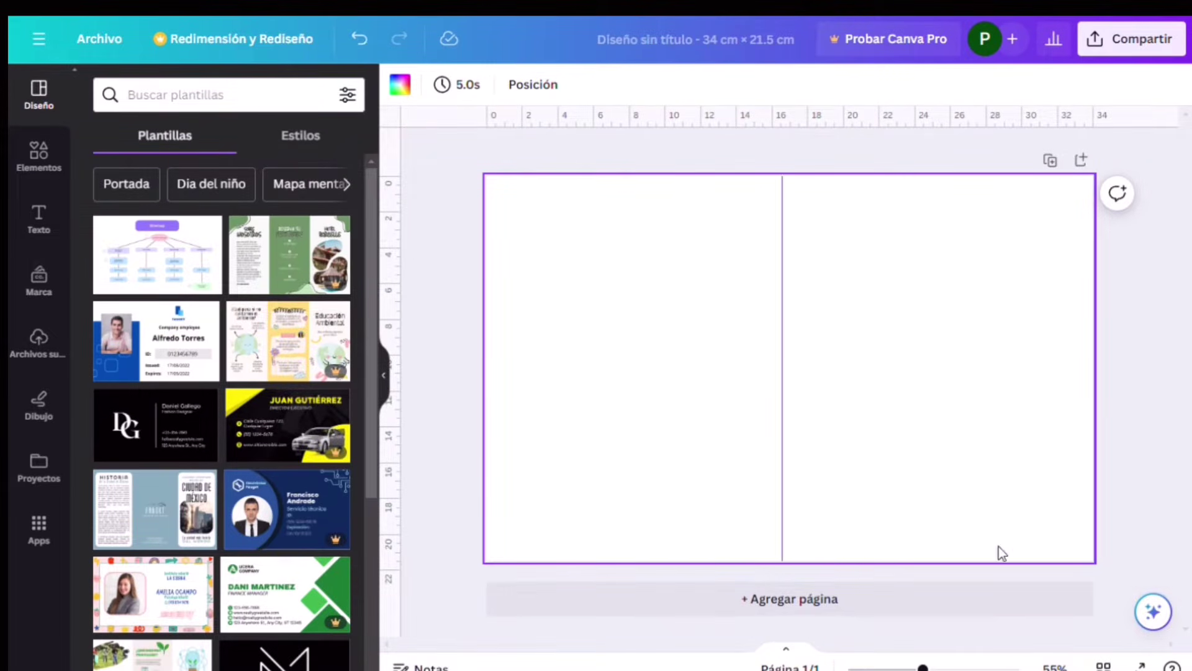
pyautogui.moveTo(795, 387); pyautogui.dragTo(799, 389)
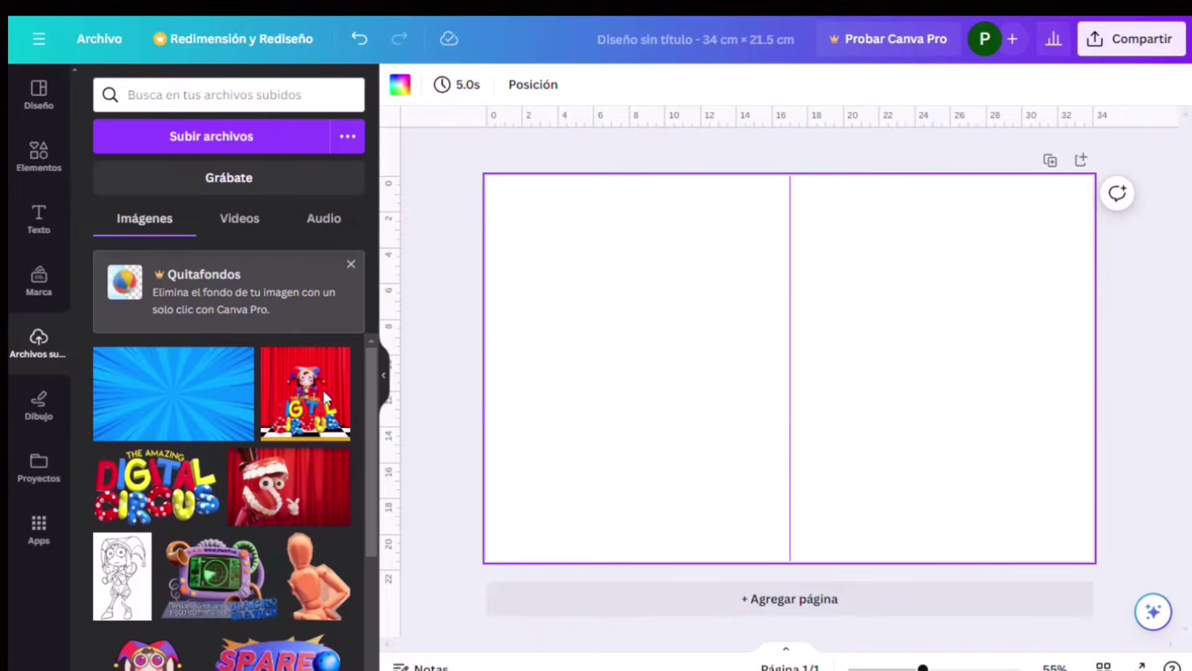
# - Upload the exported album pages and enlarge the cover spread to fill page 1
pyautogui.moveTo(323, 391); pyautogui.dragTo(244, 412)
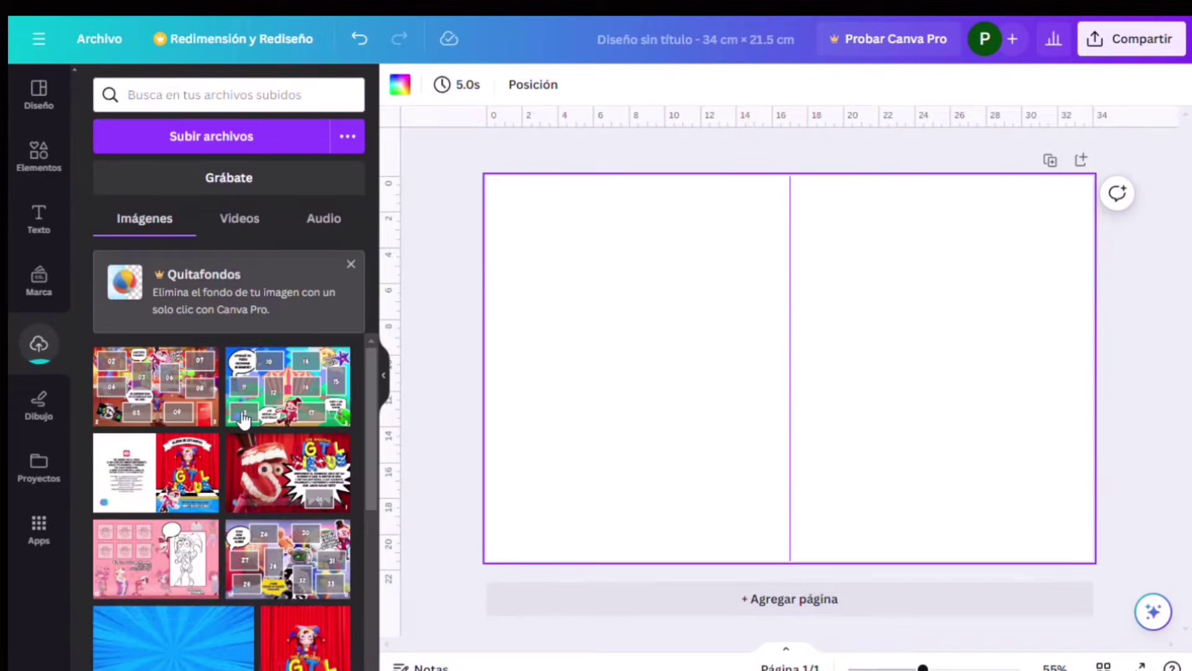
pyautogui.click(155, 558)
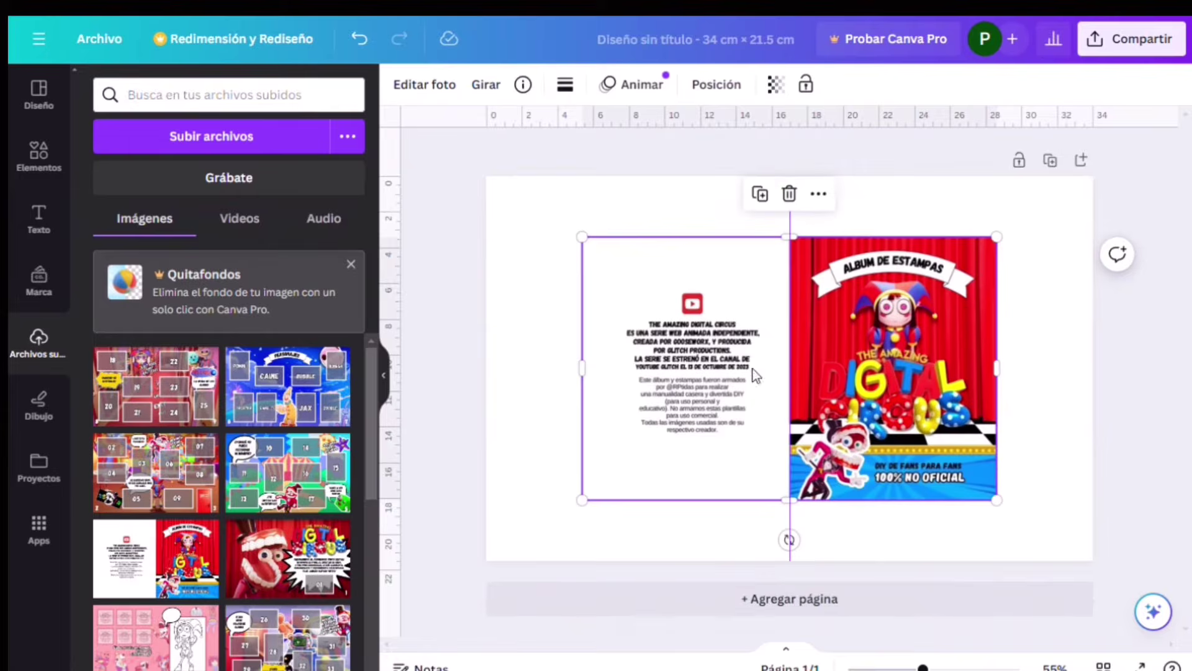
pyautogui.moveTo(588, 510); pyautogui.dragTo(486, 561)
pyautogui.moveTo(995, 238); pyautogui.dragTo(1094, 178)
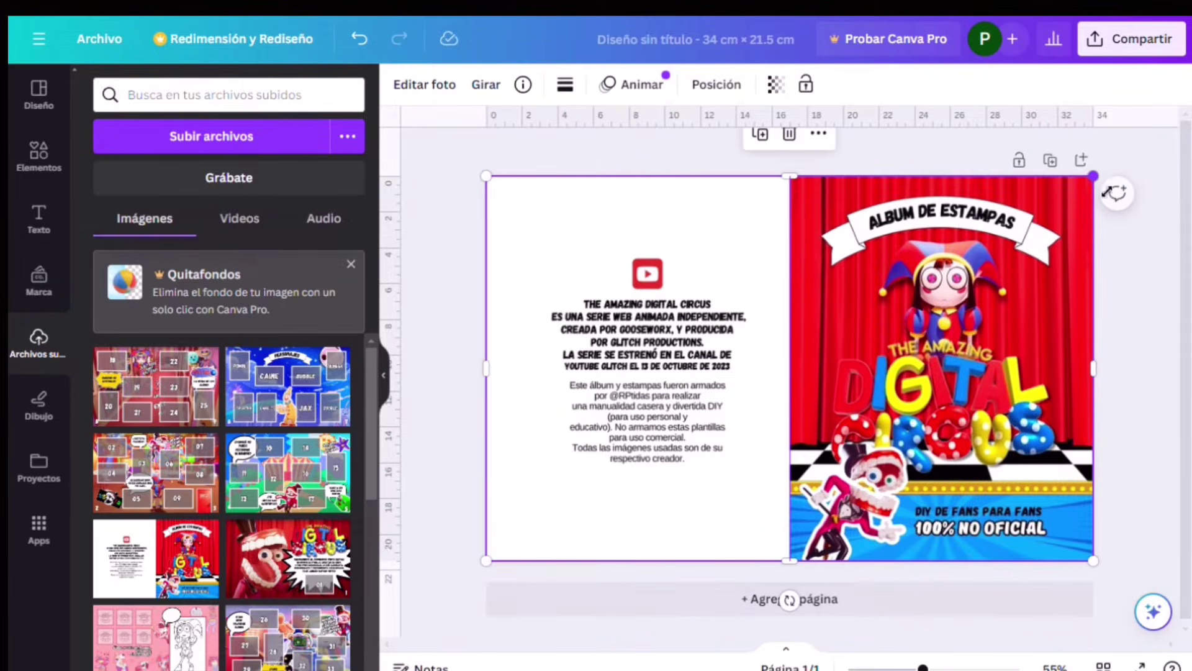
# - Add page 2, fill it with the welcome spread and crop the image to the left half at the center guide
pyautogui.click(819, 600)
pyautogui.click(300, 560)
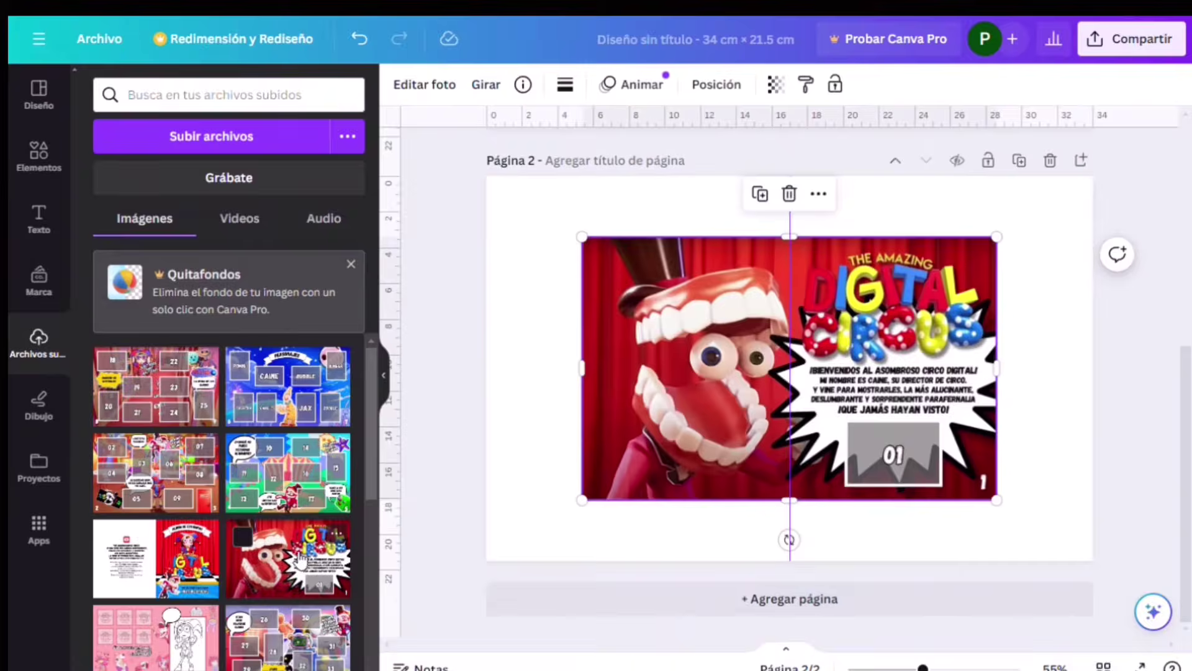
pyautogui.moveTo(722, 360); pyautogui.dragTo(608, 312)
pyautogui.moveTo(907, 454); pyautogui.dragTo(1100, 565)
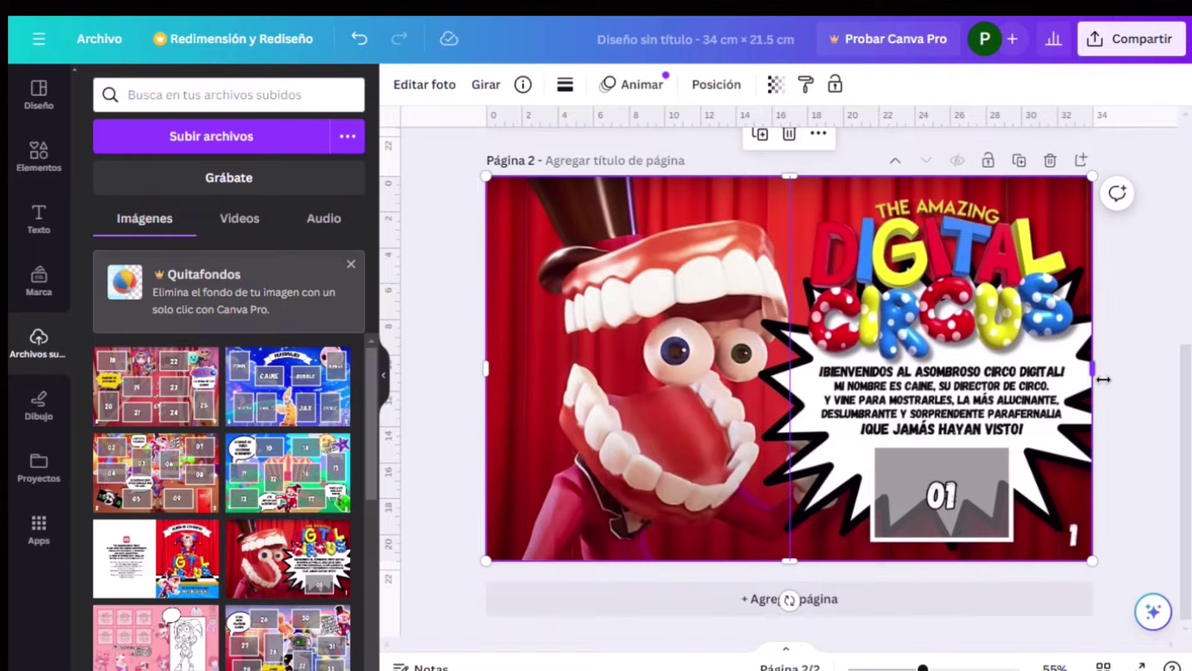
pyautogui.moveTo(1103, 379); pyautogui.dragTo(801, 372)
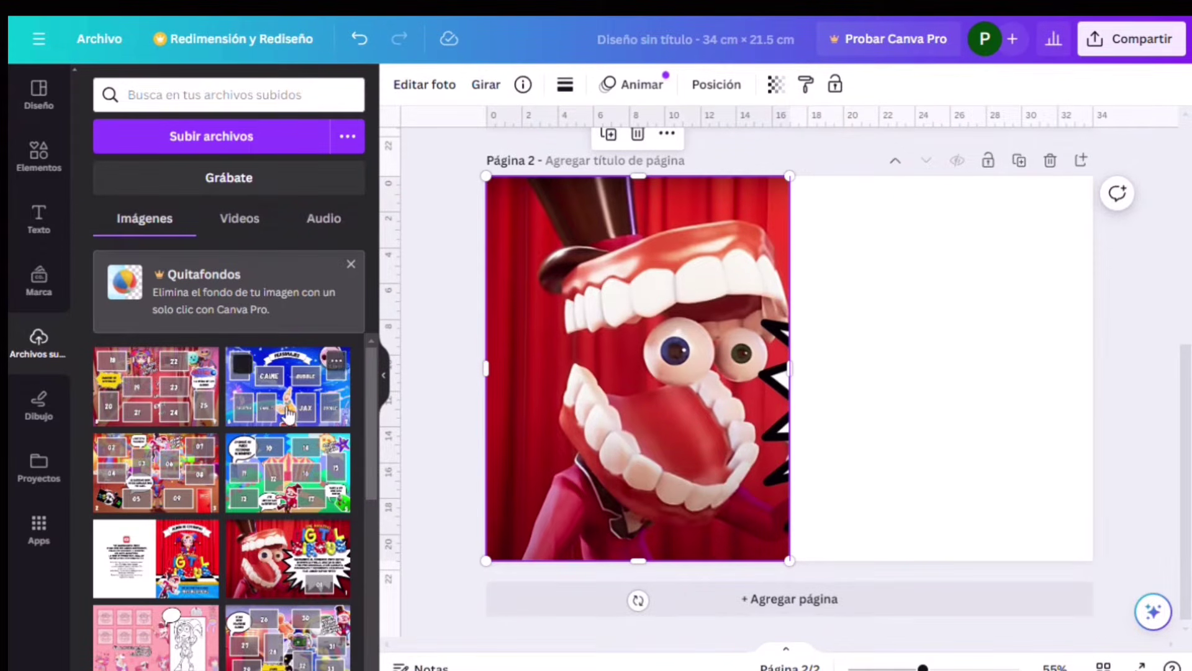
# - Add the pink Pomni spread to page 2, enlarge it to full page and crop it to the right half
pyautogui.click(180, 644)
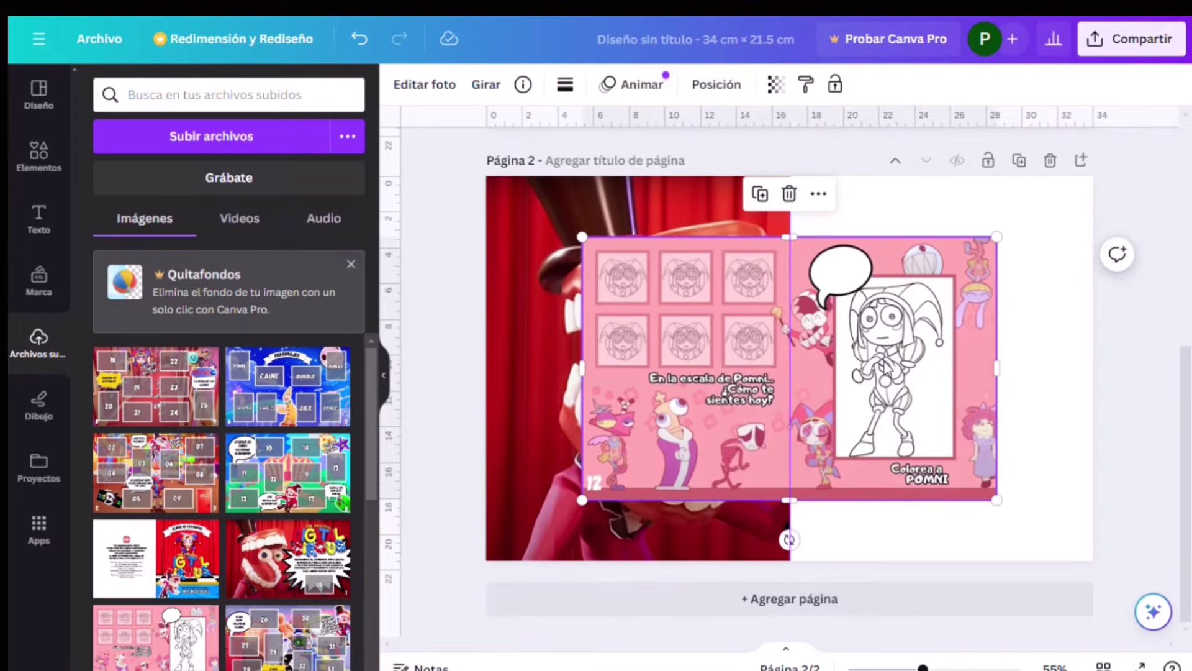
pyautogui.moveTo(885, 366); pyautogui.dragTo(949, 333)
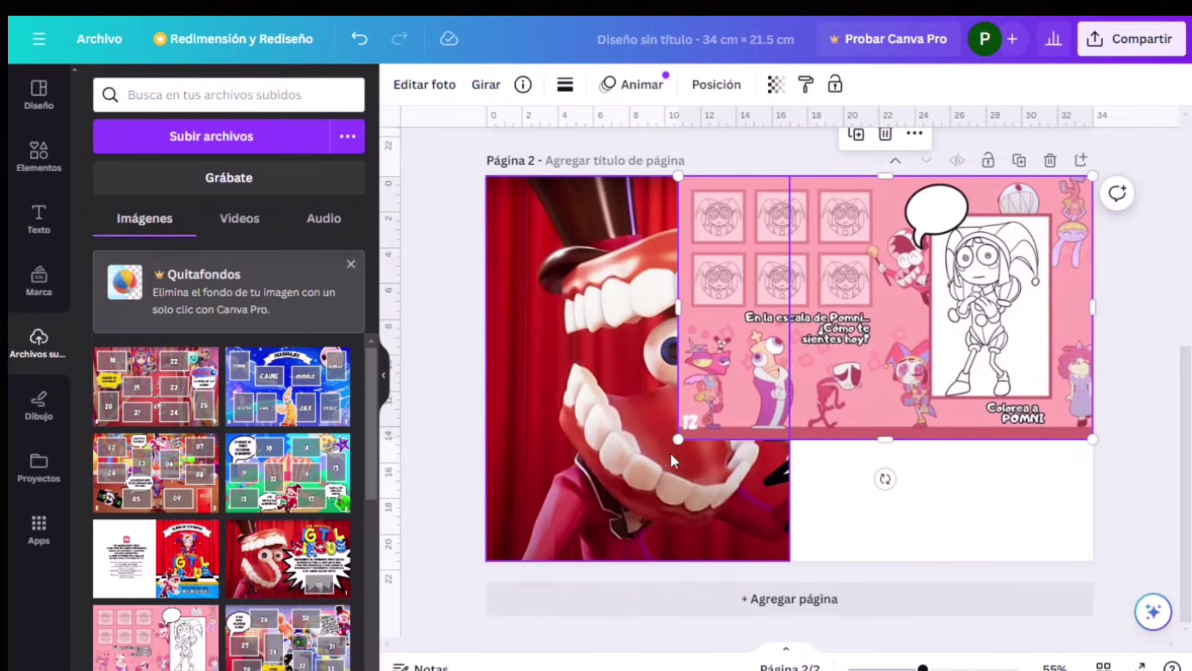
pyautogui.moveTo(679, 440); pyautogui.dragTo(487, 561)
pyautogui.moveTo(495, 381); pyautogui.dragTo(797, 374)
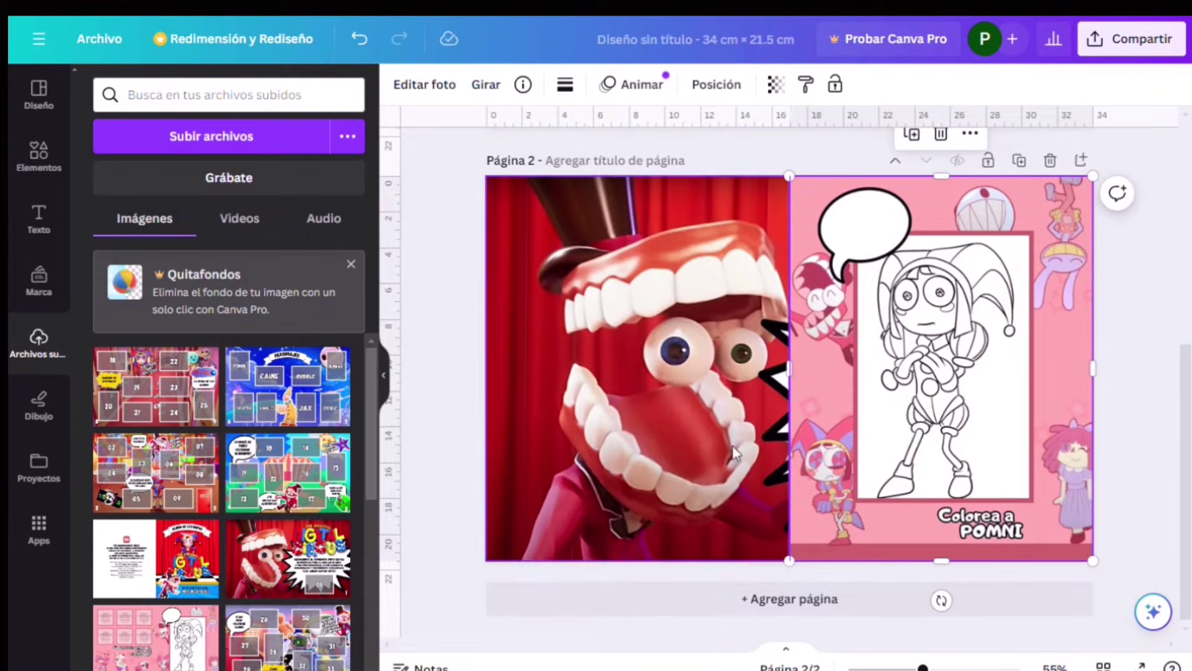
# - Add page 3, enlarge the welcome spread over it and crop the image to the right half with panel 01
pyautogui.click(826, 606)
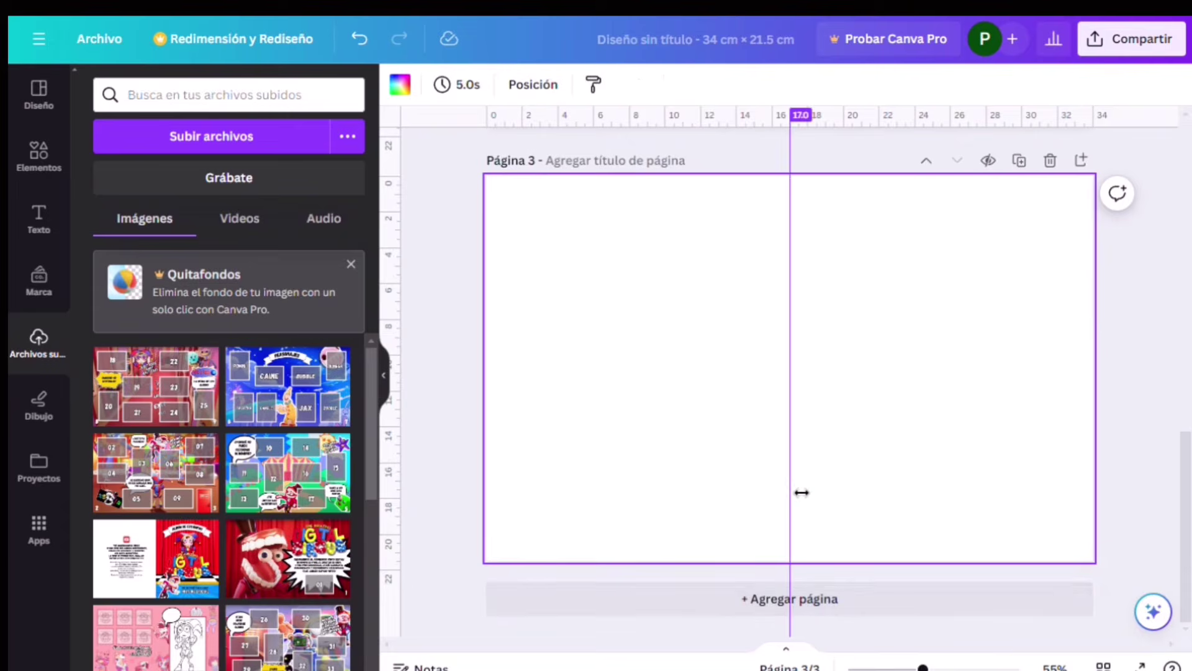
pyautogui.click(326, 563)
pyautogui.moveTo(730, 400); pyautogui.dragTo(827, 341)
pyautogui.moveTo(679, 439); pyautogui.dragTo(486, 559)
pyautogui.moveTo(488, 368); pyautogui.dragTo(790, 372)
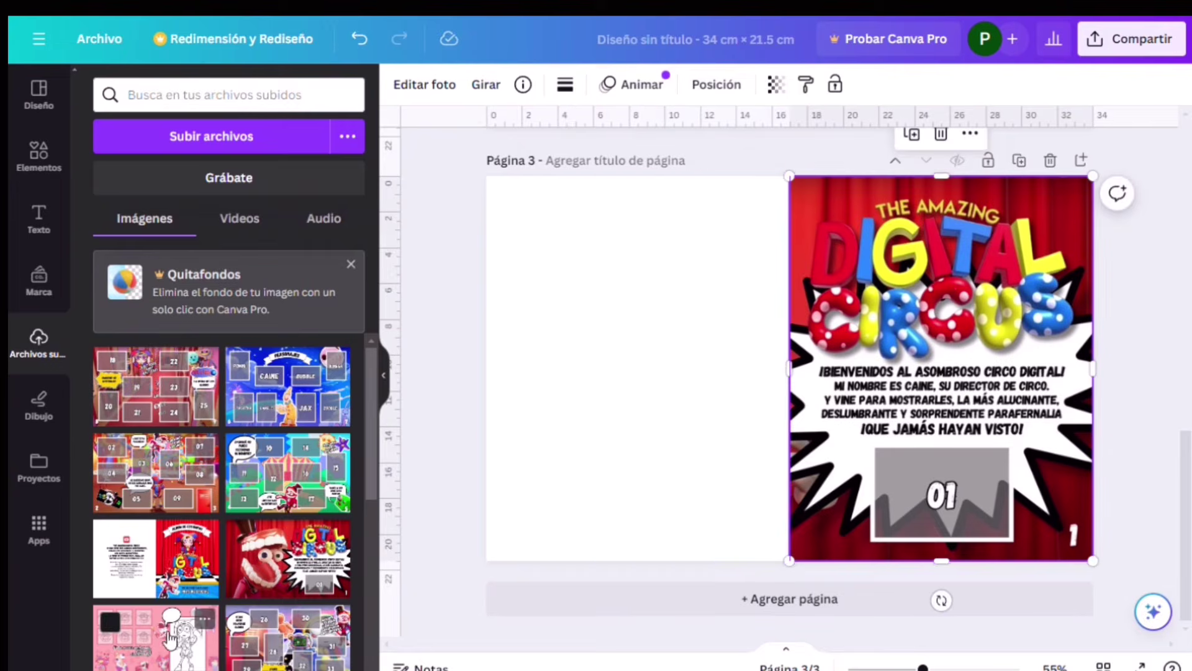
# - Place the pink Pomni spread on page 3, enlarge it to full page and crop it to the left half
pyautogui.moveTo(179, 638); pyautogui.dragTo(615, 369)
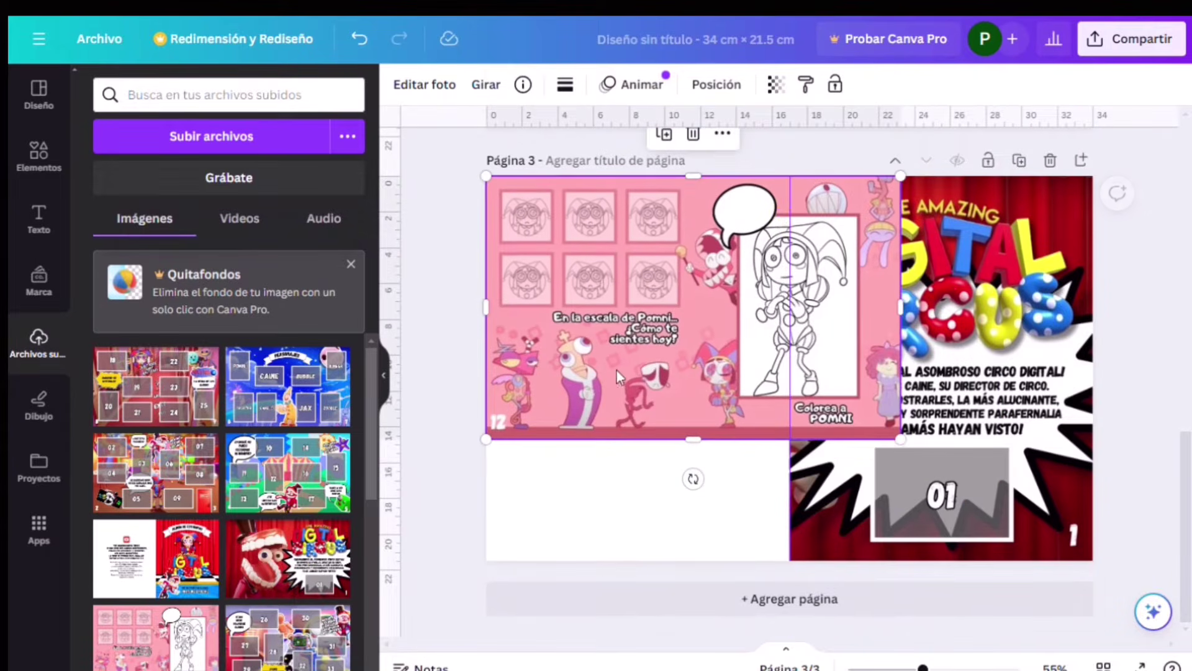
pyautogui.moveTo(906, 442); pyautogui.dragTo(1092, 560)
pyautogui.moveTo(1091, 368); pyautogui.dragTo(801, 373)
# - Add page 4, enlarge the 02–09 panel spread to full page and crop it to the left half at the center guide
pyautogui.click(806, 597)
pyautogui.moveTo(156, 472); pyautogui.dragTo(724, 373)
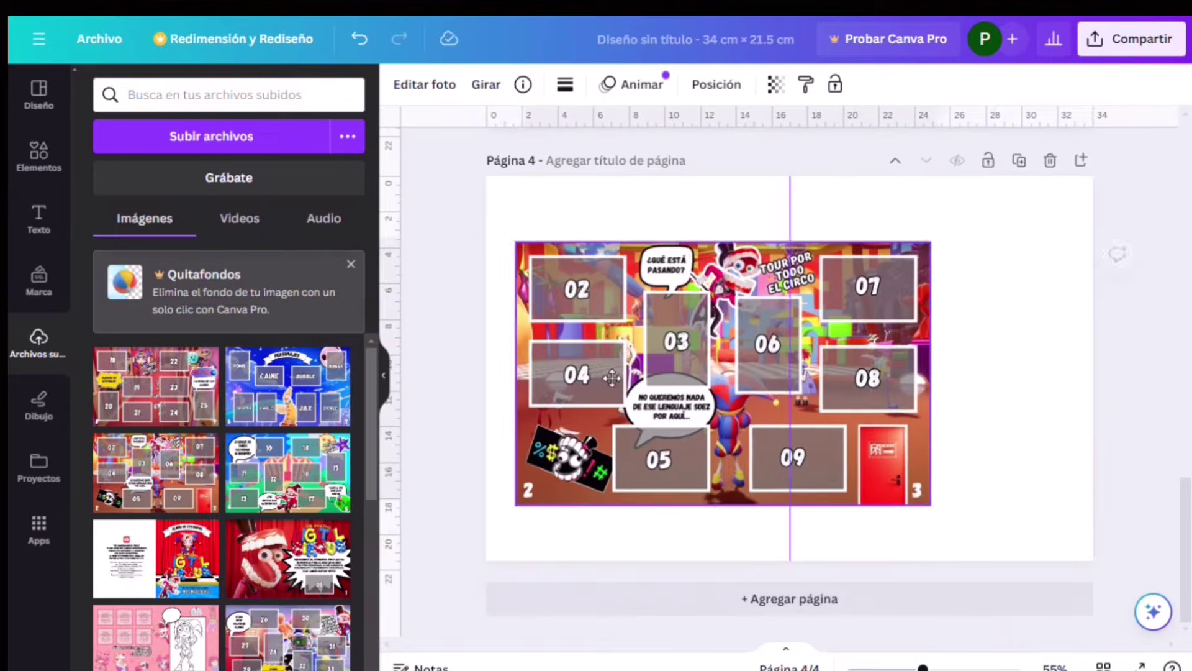
pyautogui.moveTo(933, 508); pyautogui.dragTo(1096, 562)
pyautogui.moveTo(1095, 369); pyautogui.dragTo(790, 371)
pyautogui.click(876, 372)
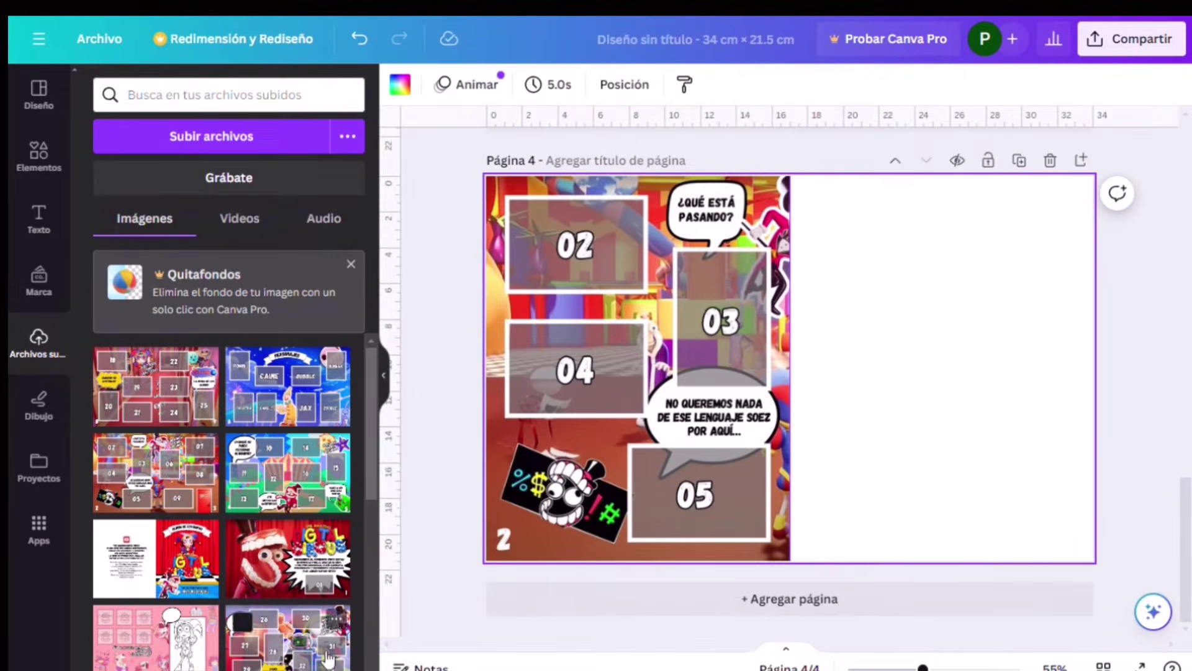
# - Place the 26–33 panel spread on page 4, enlarge it to full page and crop it to the right half
pyautogui.click(329, 658)
pyautogui.moveTo(658, 385); pyautogui.dragTo(754, 322)
pyautogui.moveTo(678, 439); pyautogui.dragTo(500, 551)
pyautogui.moveTo(487, 369); pyautogui.dragTo(790, 370)
# - Add page 5, enlarge the 02–09 panel spread to full page and crop it to the right half
pyautogui.click(827, 604)
pyautogui.click(156, 473)
pyautogui.moveTo(650, 378); pyautogui.dragTo(744, 315)
pyautogui.moveTo(678, 439); pyautogui.dragTo(500, 566)
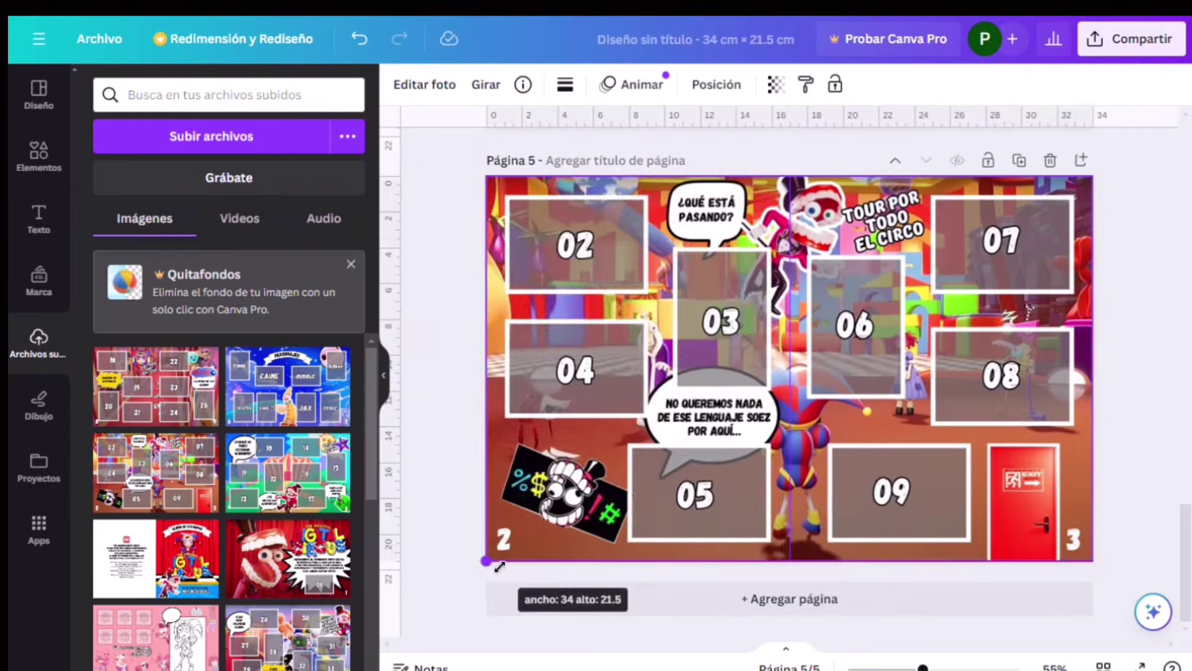
pyautogui.moveTo(486, 369); pyautogui.dragTo(790, 370)
# - Place the 26–33 panel spread on page 5, enlarge it to full page and crop it to the left half
pyautogui.click(699, 359)
pyautogui.click(314, 624)
pyautogui.moveTo(658, 385); pyautogui.dragTo(562, 323)
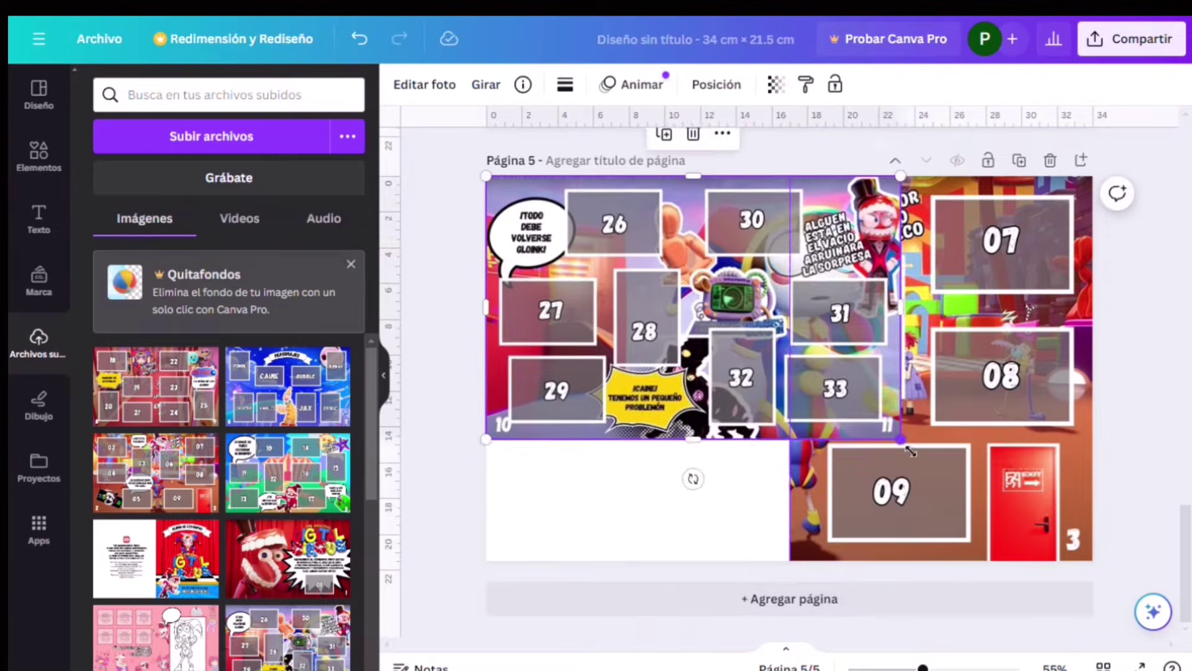
pyautogui.moveTo(901, 438); pyautogui.dragTo(1093, 561)
pyautogui.moveTo(1095, 369); pyautogui.dragTo(790, 371)
# - Add page 6, enlarge the 10–17 panel spread to full page and crop it to the left half
pyautogui.click(790, 599)
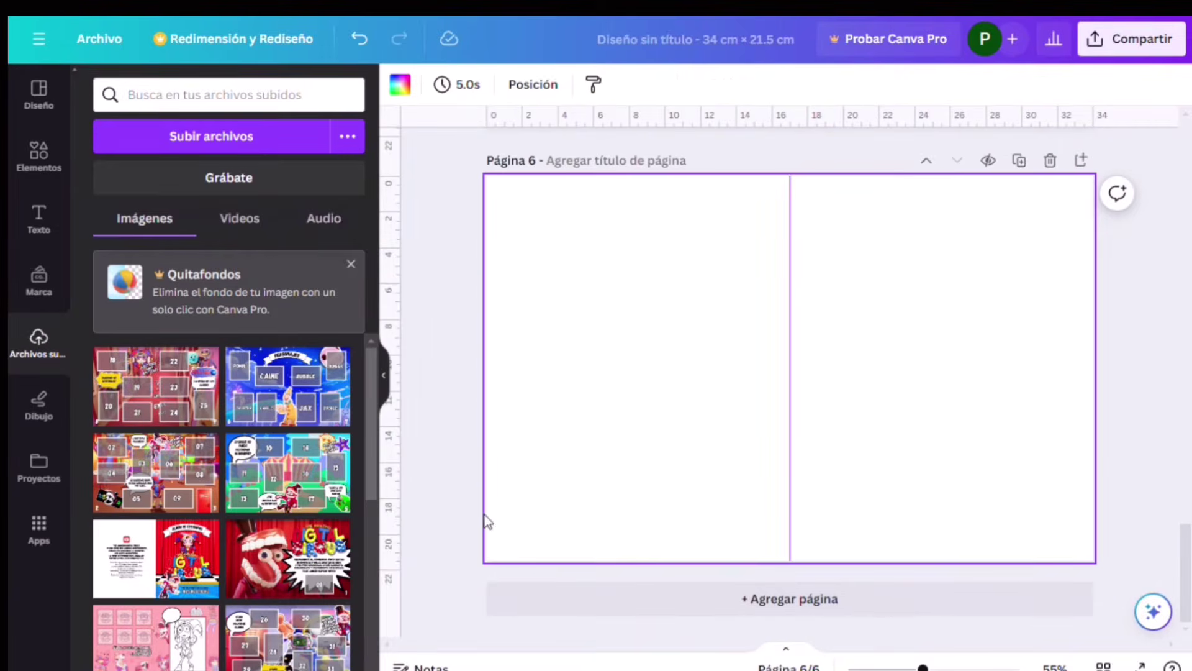
pyautogui.click(293, 487)
pyautogui.moveTo(658, 385); pyautogui.dragTo(563, 323)
pyautogui.moveTo(902, 439); pyautogui.dragTo(1093, 561)
pyautogui.moveTo(1094, 369); pyautogui.dragTo(790, 371)
# - Place the 18–25 panel spread on page 6, enlarge it to full page and crop it to the right half
pyautogui.click(981, 359)
pyautogui.click(162, 392)
pyautogui.moveTo(864, 419); pyautogui.dragTo(959, 358)
pyautogui.moveTo(679, 440); pyautogui.dragTo(486, 562)
pyautogui.moveTo(486, 369); pyautogui.dragTo(789, 371)
# - Add page 7, enlarge the 10–17 panel spread to full page and crop it to the right half
pyautogui.click(789, 599)
pyautogui.click(288, 475)
pyautogui.moveTo(863, 419); pyautogui.dragTo(960, 358)
pyautogui.moveTo(679, 439); pyautogui.dragTo(487, 561)
pyautogui.moveTo(486, 369); pyautogui.dragTo(799, 376)
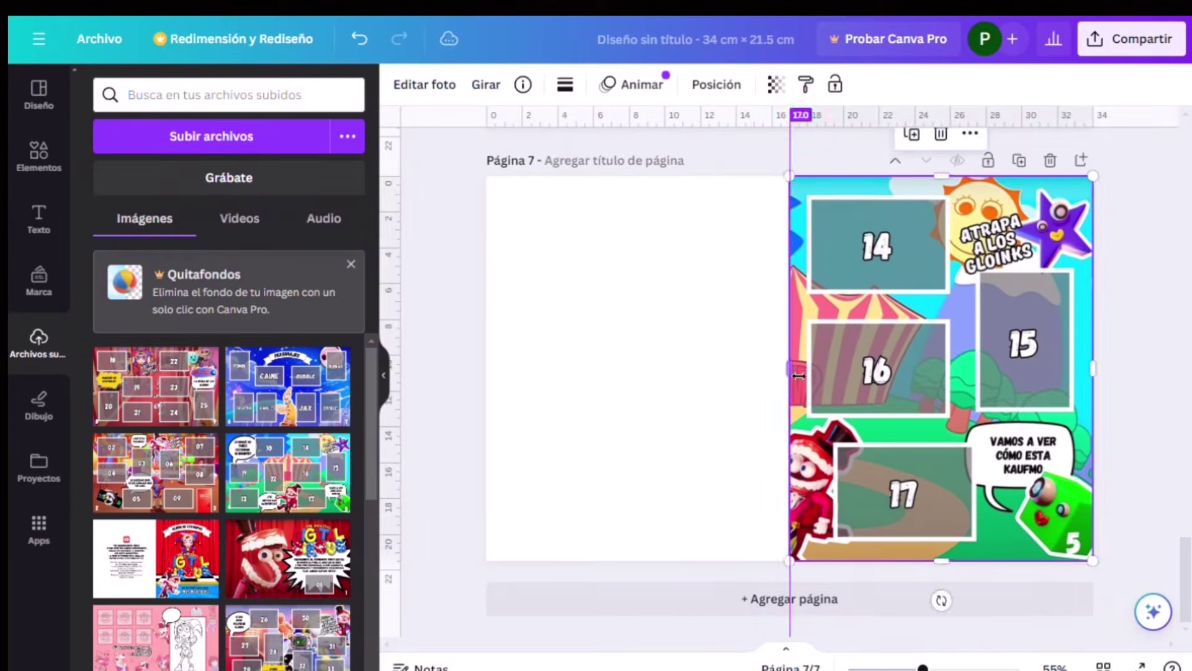
# - Place the 18–25 panel spread on page 7, enlarge it to full page and crop it to the left half
pyautogui.click(628, 354)
pyautogui.click(157, 388)
pyautogui.moveTo(689, 385); pyautogui.dragTo(594, 322)
pyautogui.moveTo(902, 440); pyautogui.dragTo(1094, 562)
pyautogui.moveTo(1095, 370); pyautogui.dragTo(790, 371)
# - Add page 8 and enlarge the blue Personajes spread so it fills the whole page uncropped
pyautogui.click(790, 599)
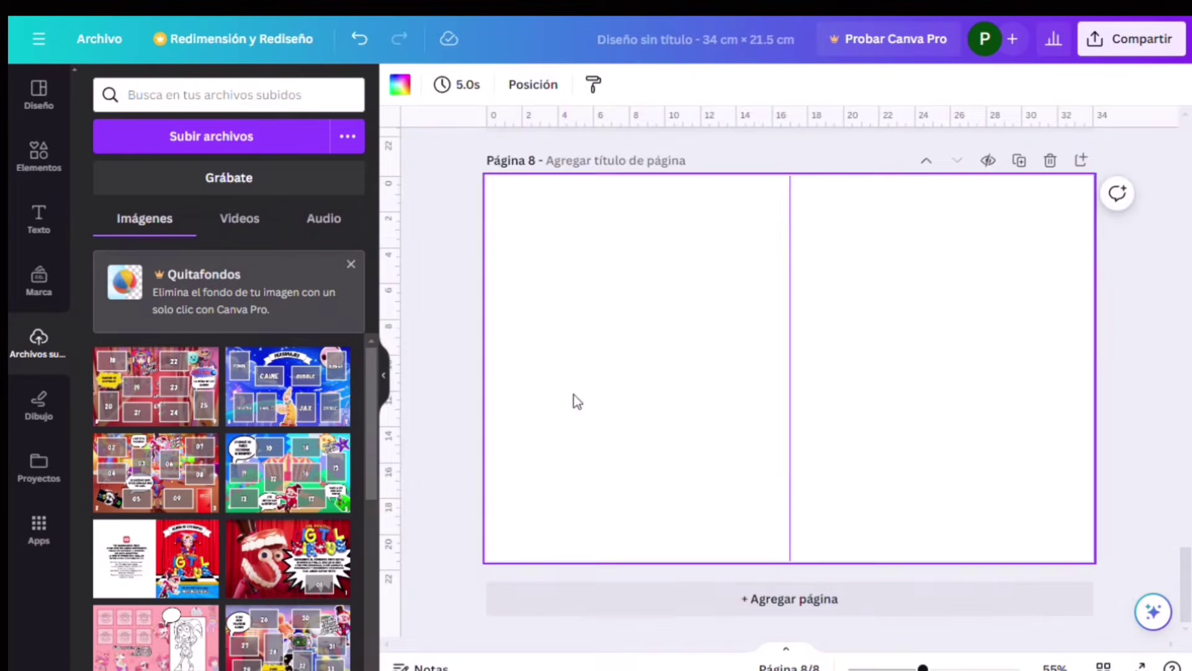
pyautogui.click(288, 388)
pyautogui.moveTo(683, 382); pyautogui.dragTo(588, 319)
pyautogui.moveTo(902, 439); pyautogui.dragTo(1093, 562)
pyautogui.click(1136, 513)
# - Download all eight pages as PDF para impresión with the RGB color profile
pyautogui.scroll(13, 1136, 513)
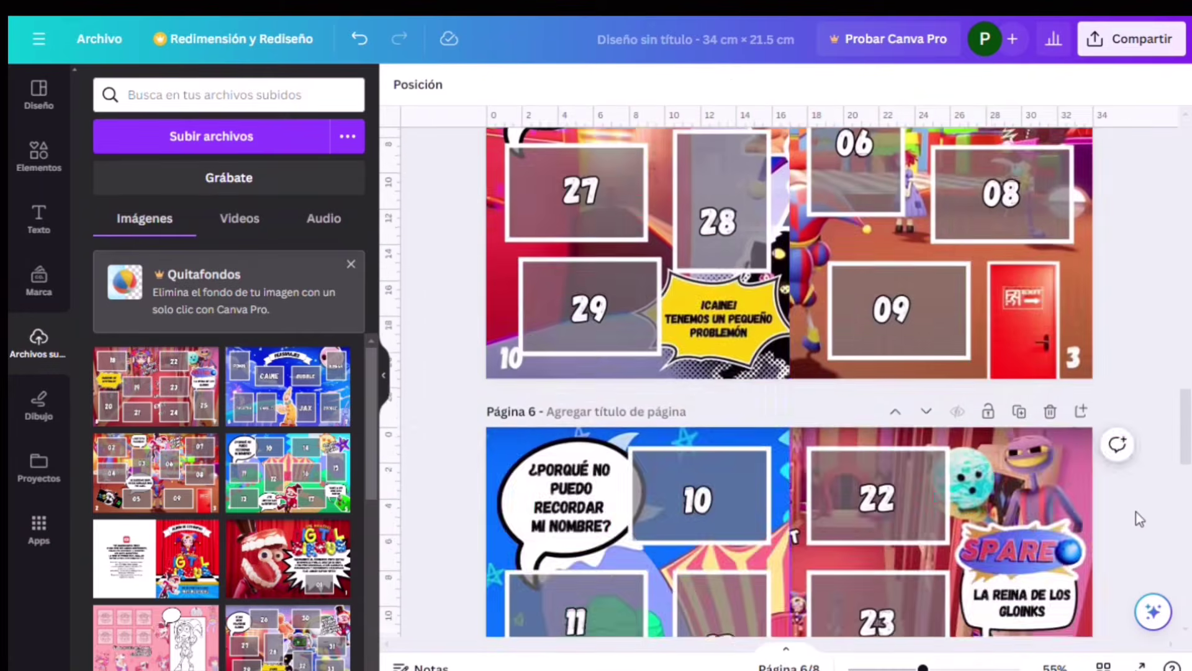
pyautogui.scroll(15, 1136, 513)
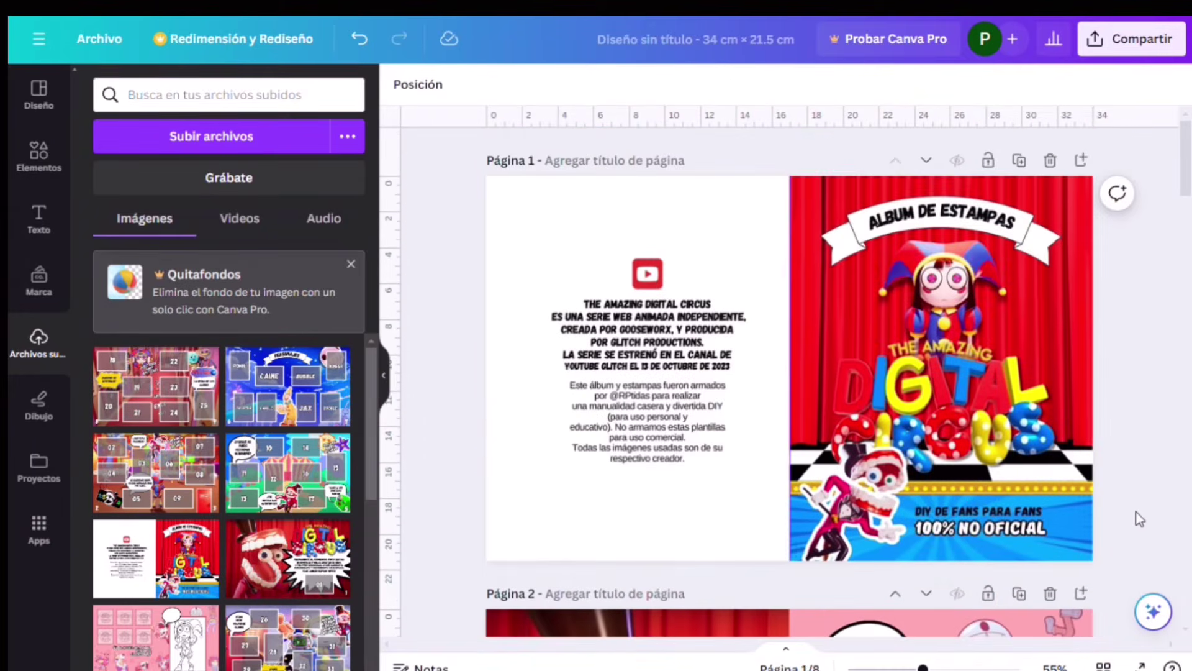
pyautogui.click(1142, 39)
pyautogui.click(1031, 475)
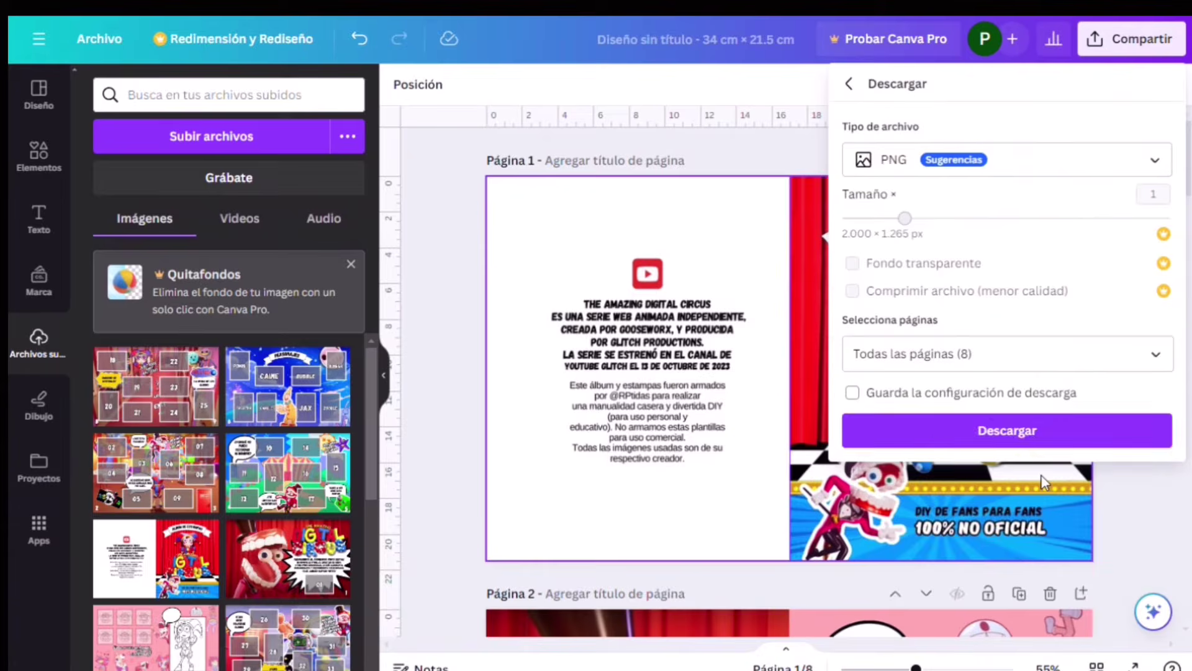
pyautogui.click(1155, 160)
pyautogui.click(929, 386)
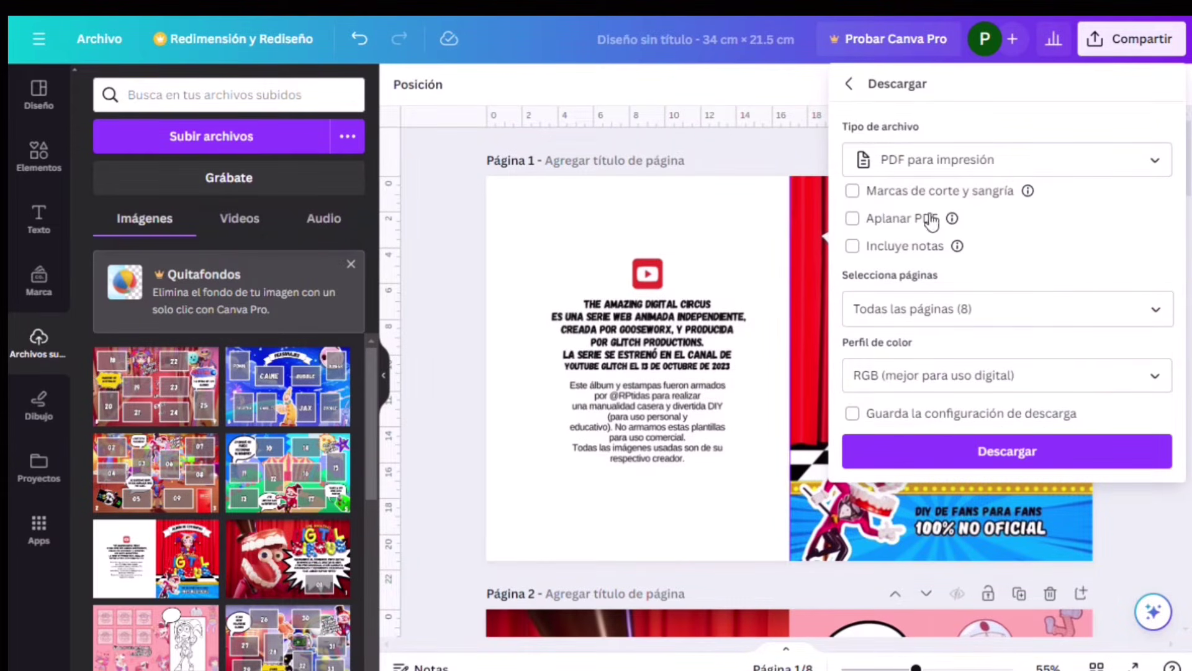
pyautogui.click(1156, 376)
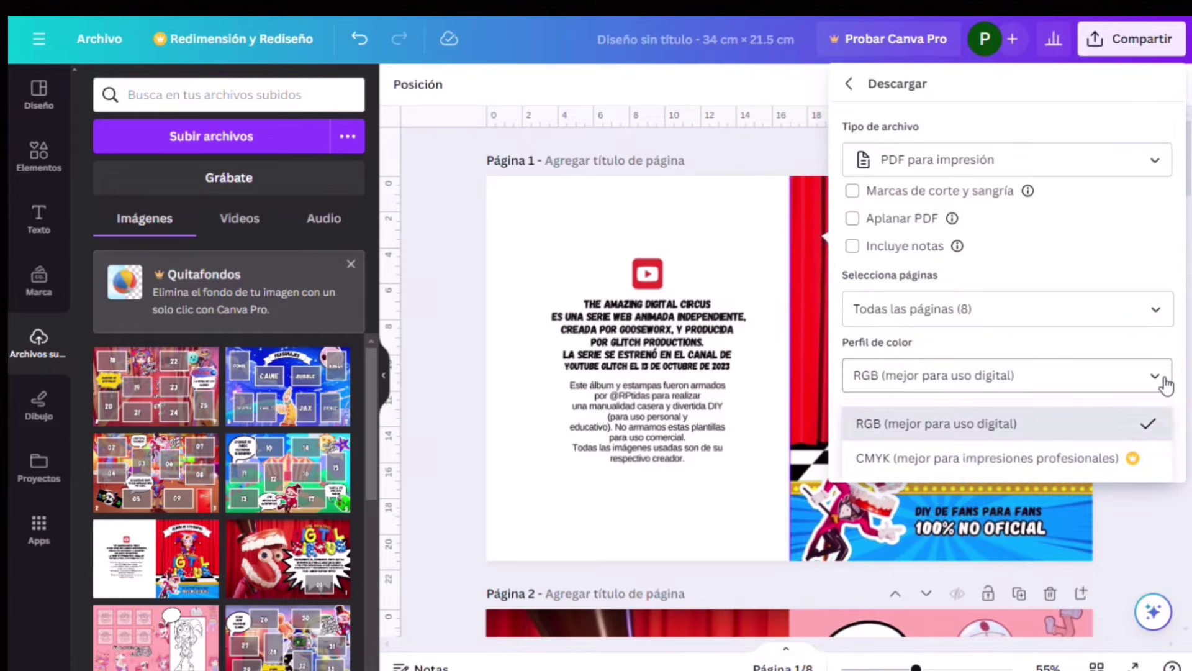
pyautogui.click(1173, 346)
pyautogui.click(1041, 461)
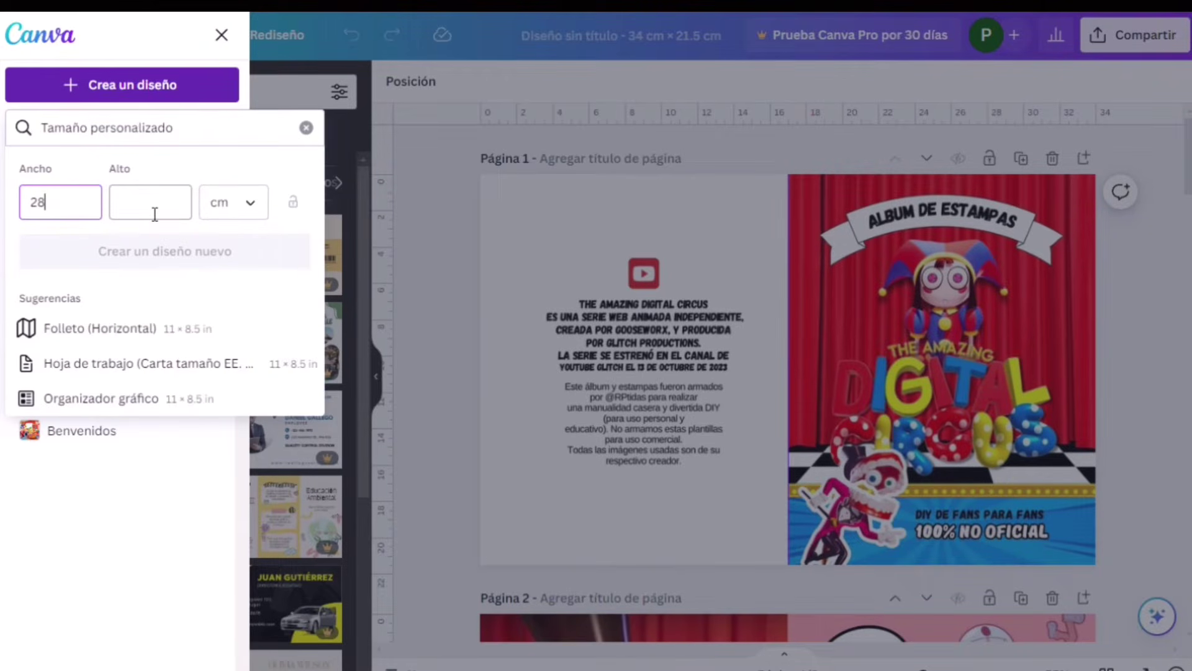
# - Create a new custom-size design 28 cm wide and 21.5 cm high
pyautogui.write('2')
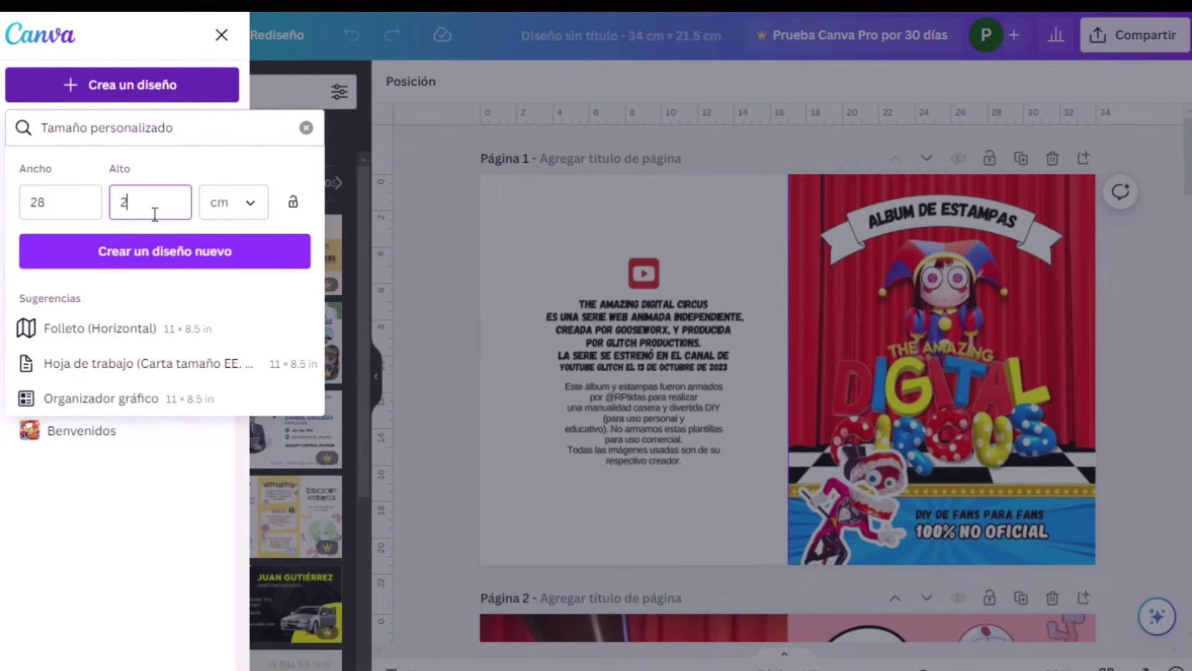
pyautogui.write('1.5')
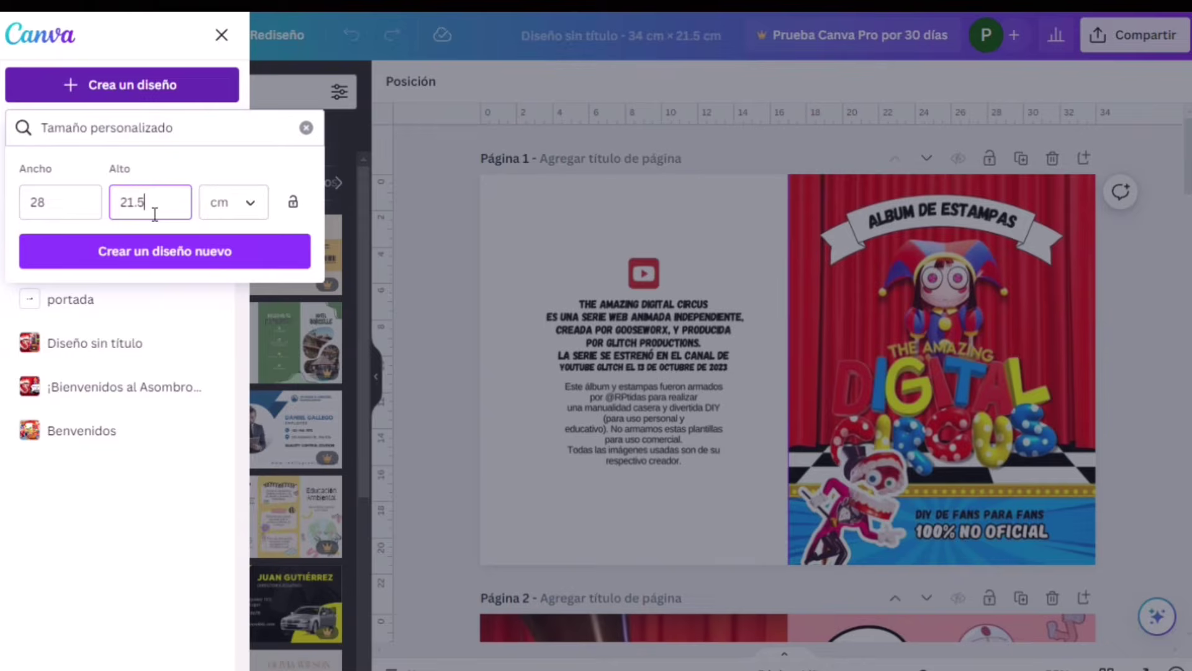
pyautogui.click(184, 257)
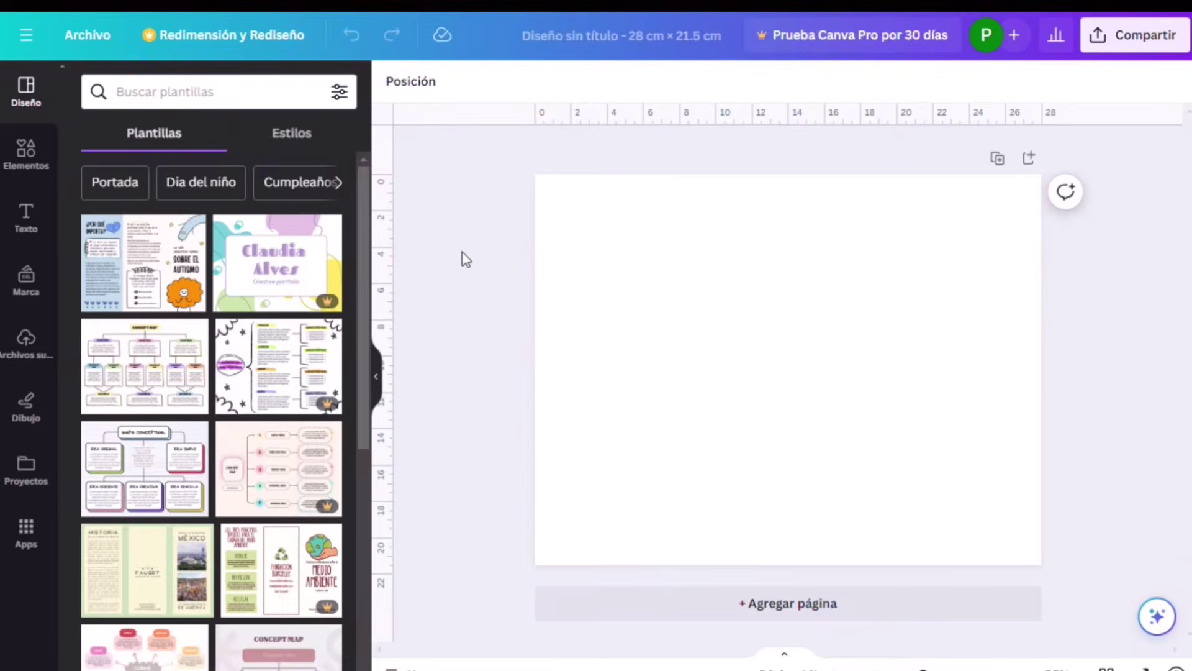
# - Add the square frame from the Marco elements and reshape it to a rectangle about 8 × 5.5 cm
pyautogui.click(24, 166)
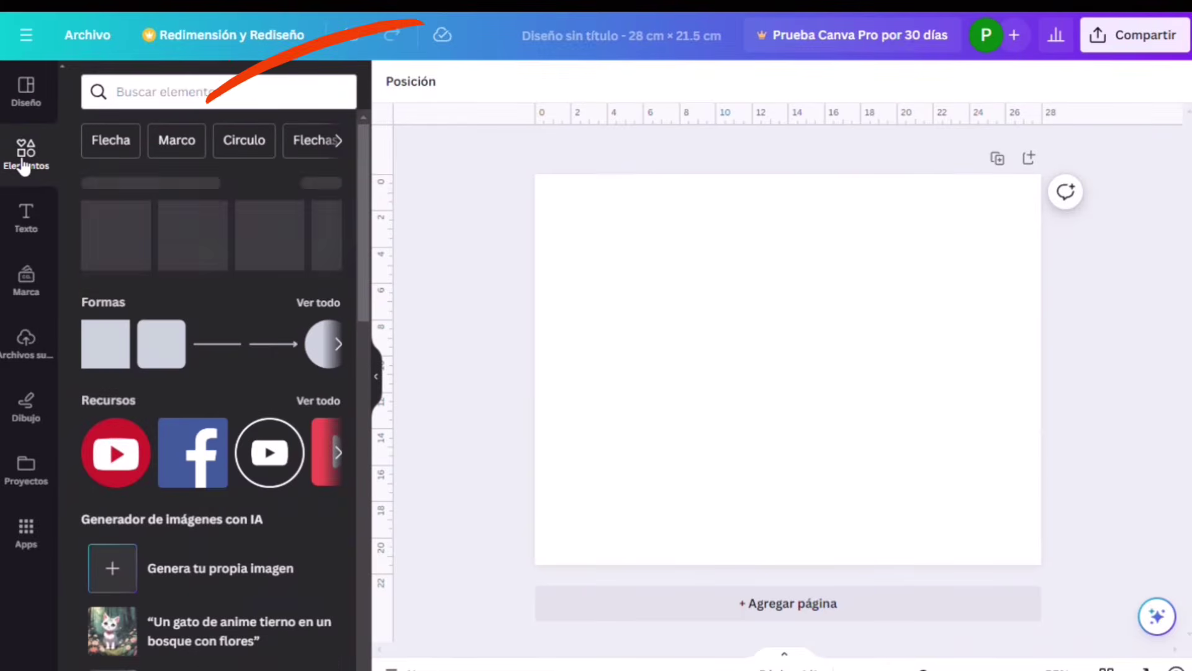
pyautogui.click(186, 153)
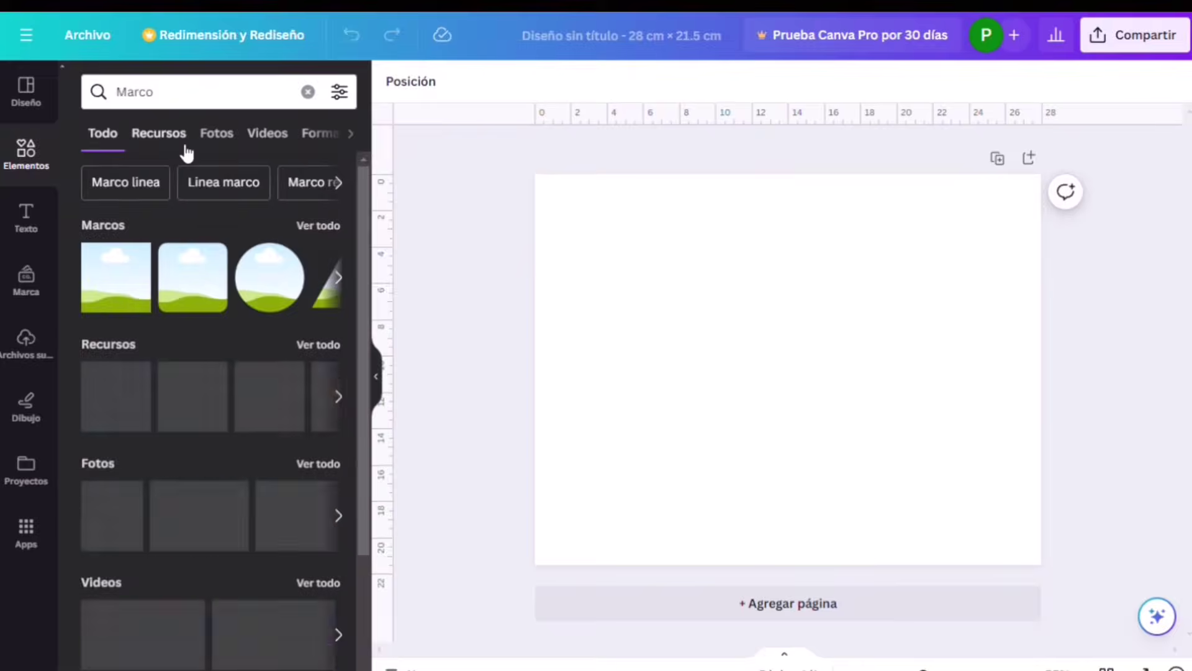
pyautogui.click(114, 285)
pyautogui.moveTo(795, 479); pyautogui.dragTo(791, 384)
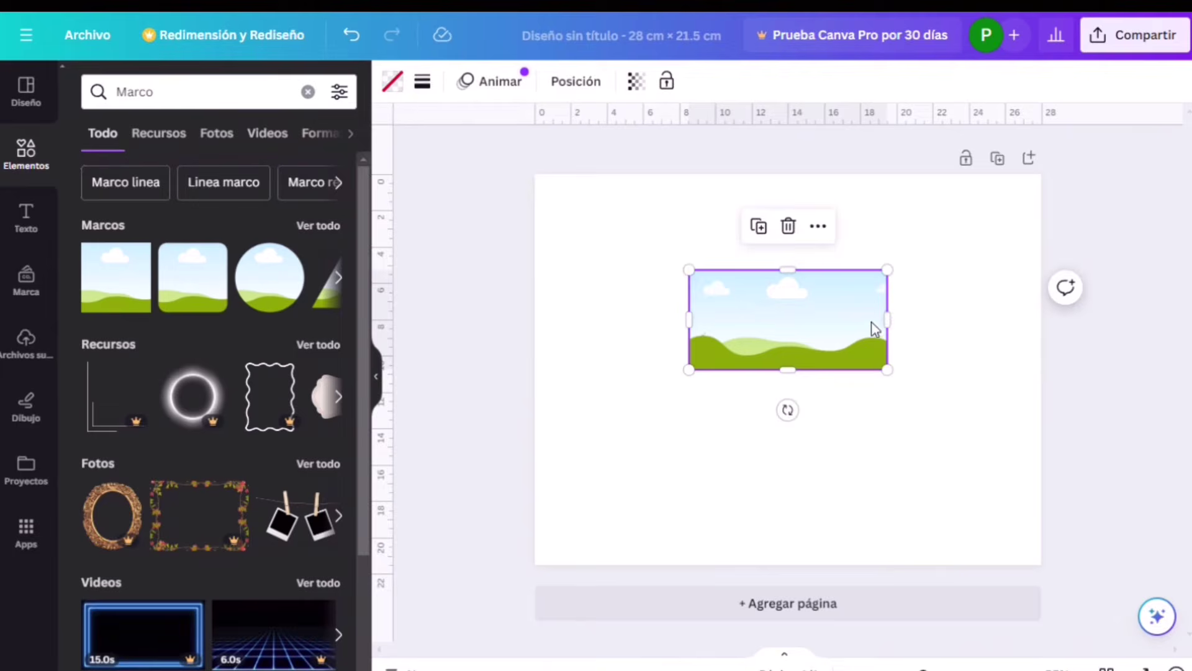
pyautogui.moveTo(886, 321); pyautogui.dragTo(845, 334)
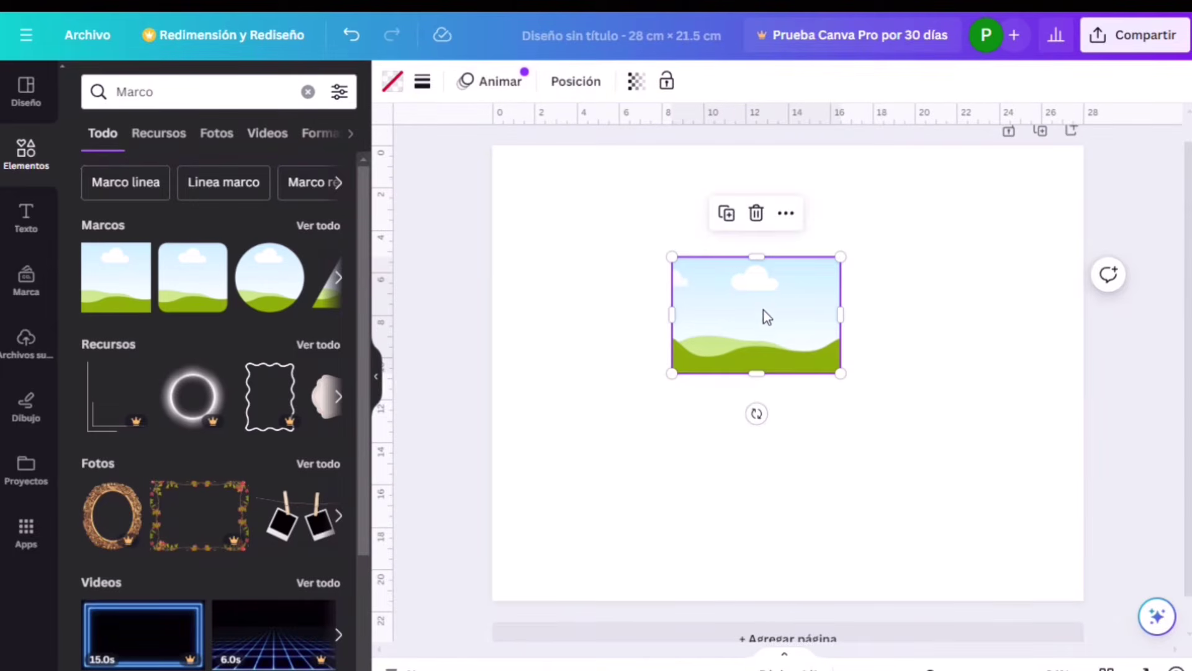
# - Give the rectangular frame a thin solid border and color the border white
pyautogui.click(424, 82)
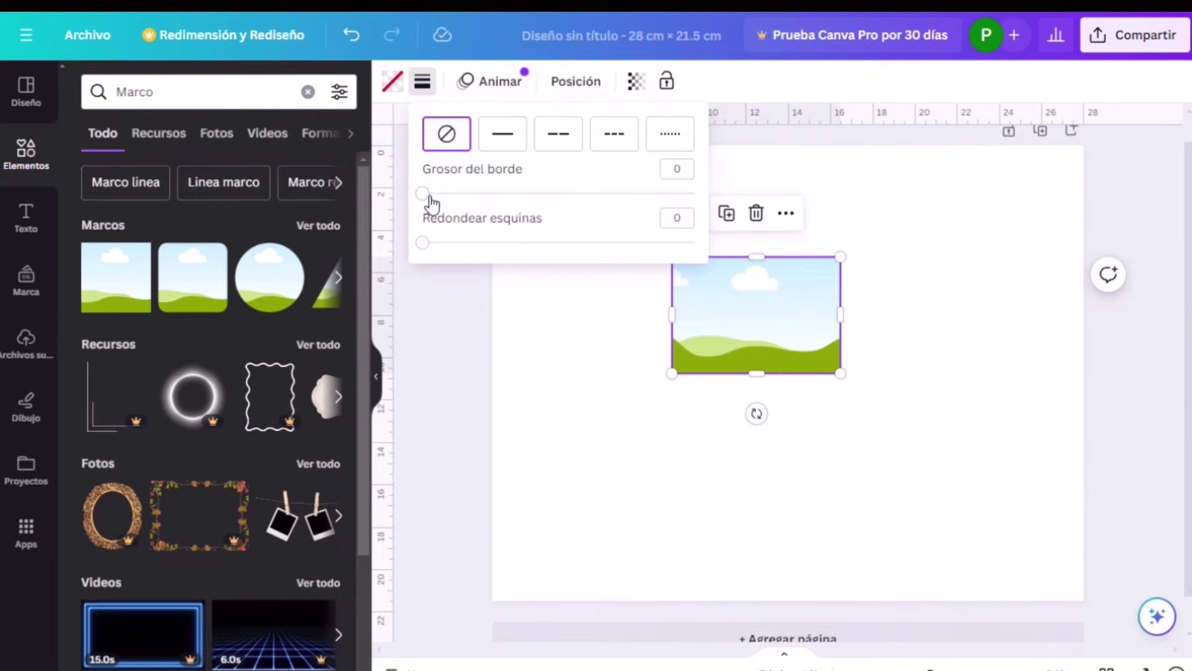
pyautogui.moveTo(424, 194); pyautogui.dragTo(447, 194)
pyautogui.click(423, 80)
pyautogui.click(185, 188)
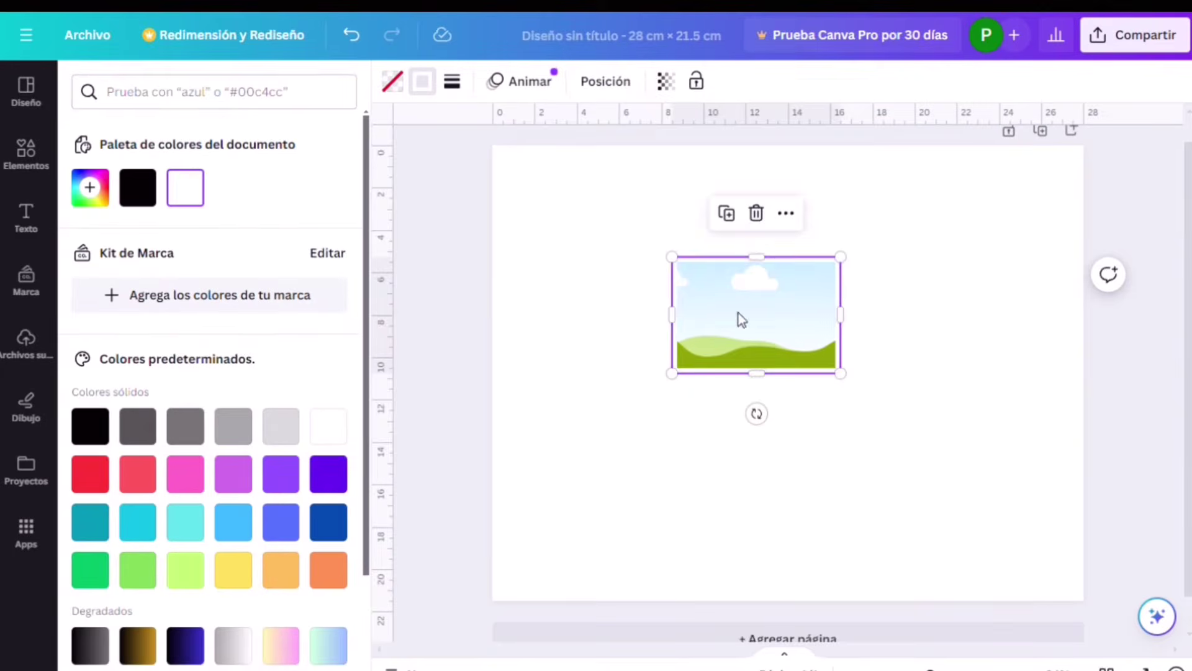
# - Move the frame to the page's upper-left corner and duplicate it into a row of three
pyautogui.moveTo(738, 313); pyautogui.dragTo(582, 217)
pyautogui.click(561, 311)
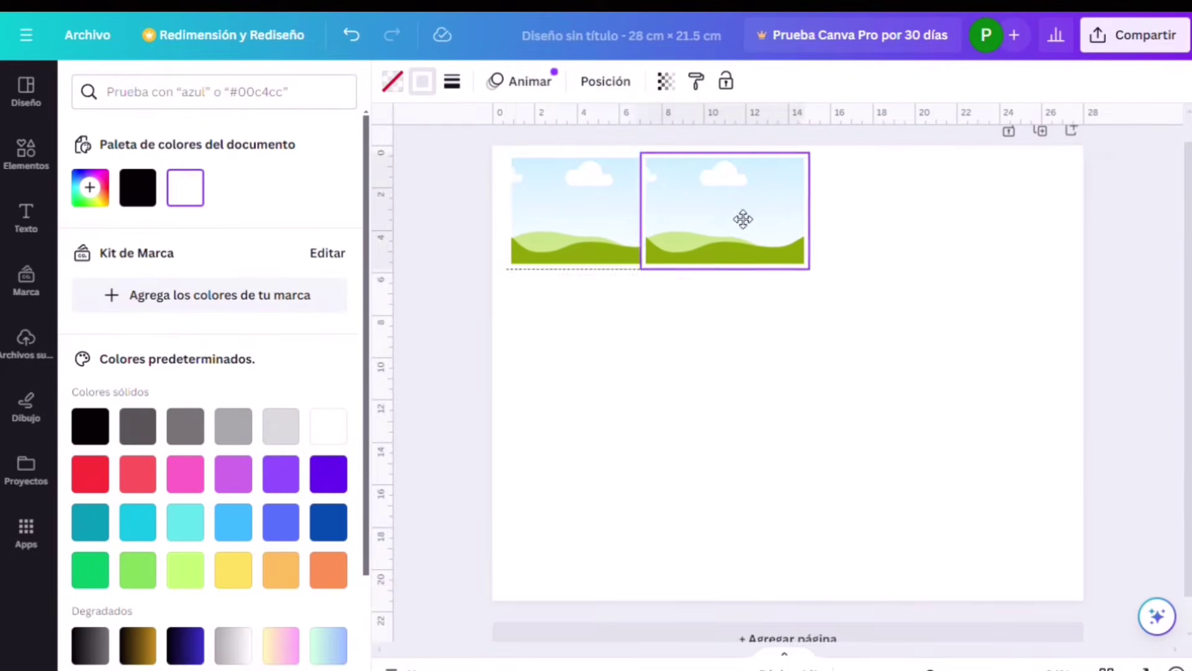
pyautogui.click(724, 312)
# - Duplicate the frames into a second and third row to complete a three-by-three grid
pyautogui.click(895, 311)
pyautogui.moveTo(1046, 230); pyautogui.dragTo(542, 345)
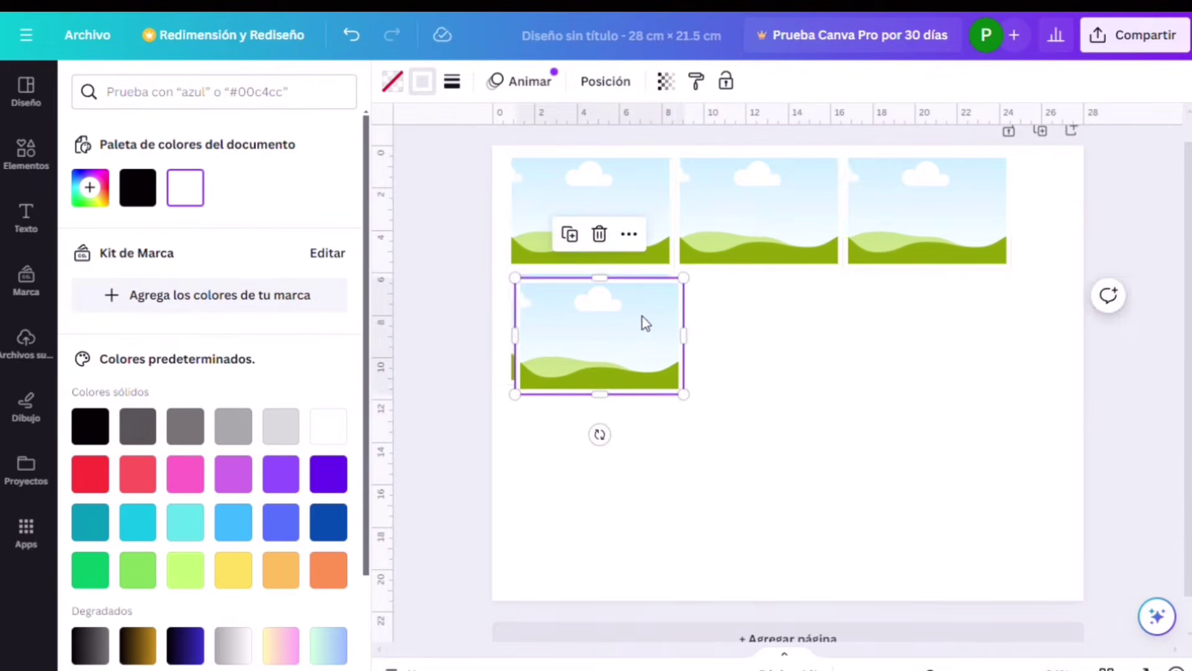
pyautogui.click(567, 234)
pyautogui.click(729, 235)
pyautogui.click(729, 254)
pyautogui.moveTo(758, 472); pyautogui.dragTo(612, 466)
pyautogui.click(561, 370)
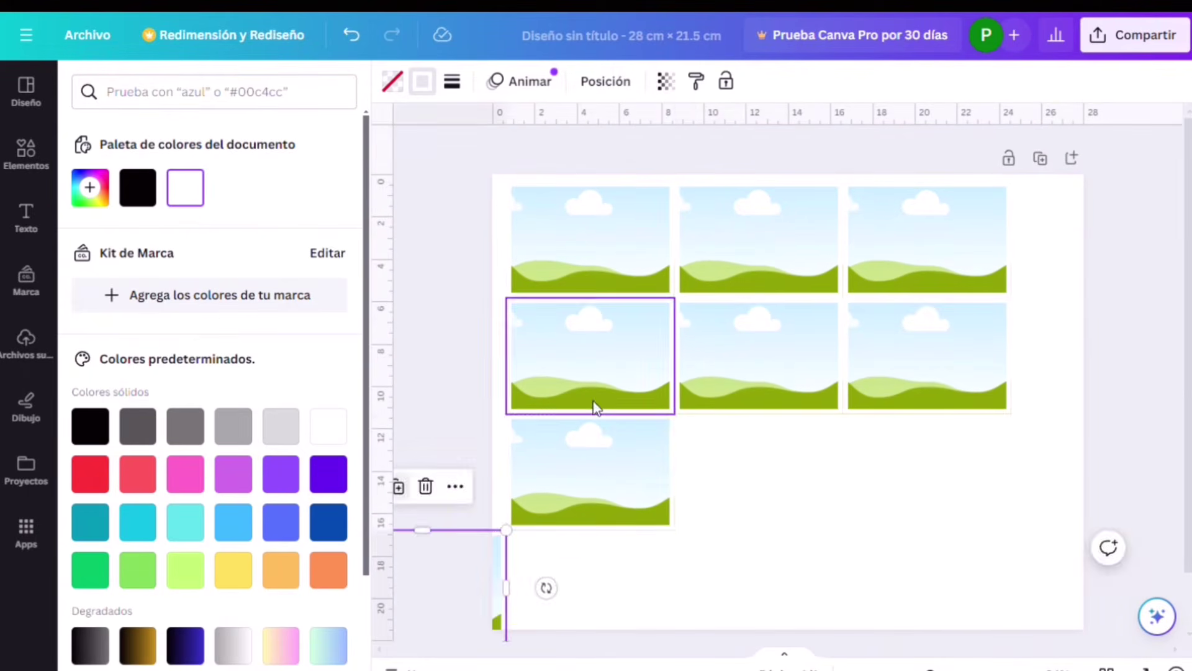
pyautogui.moveTo(593, 407); pyautogui.dragTo(814, 457)
pyautogui.click(729, 370)
# - Fill the first frame of the grid with the uploaded Caine image on the striped, rainbow background
pyautogui.click(25, 340)
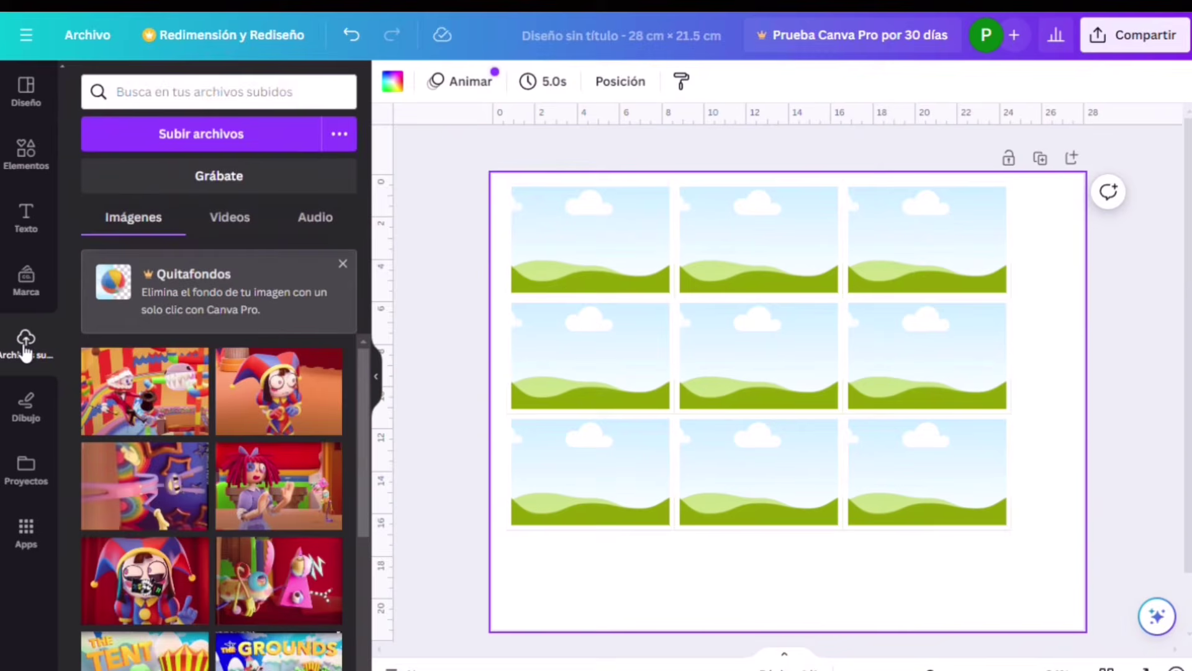
pyautogui.scroll(-10, 247, 495)
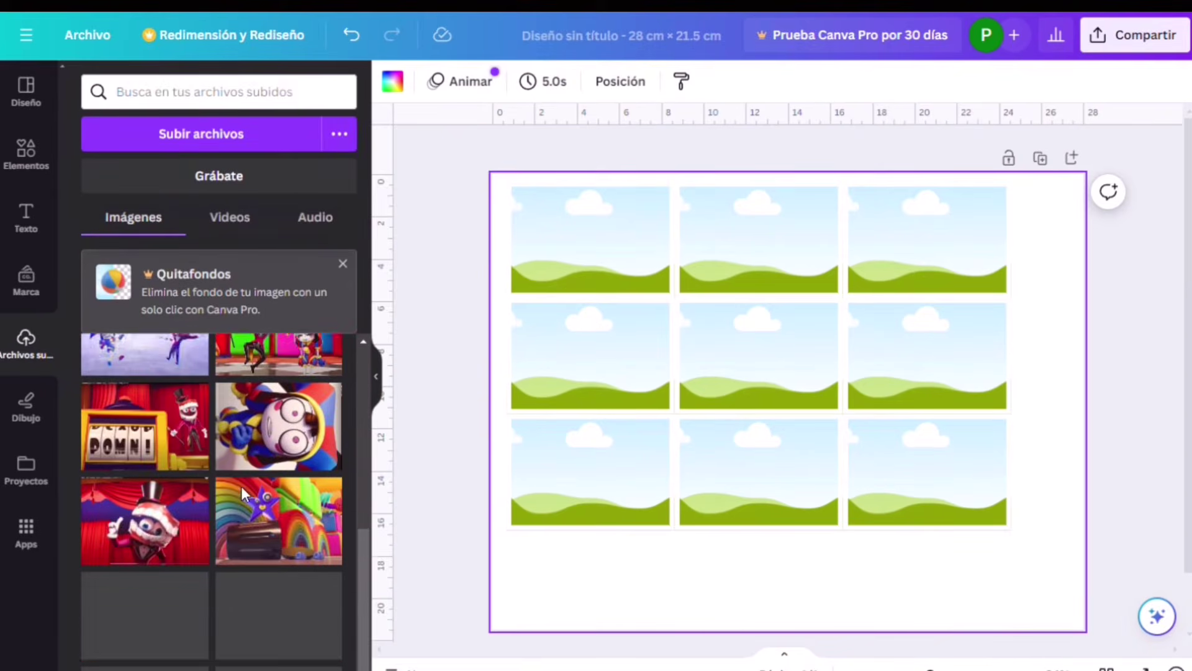
pyautogui.scroll(10, 241, 488)
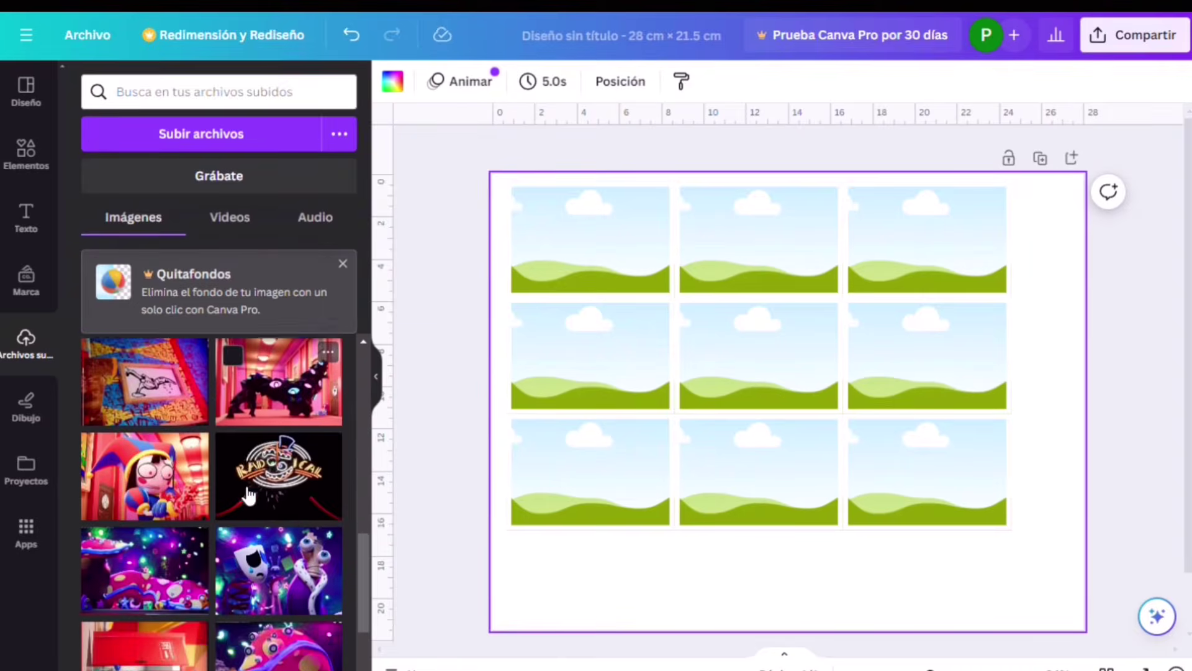
pyautogui.moveTo(146, 391); pyautogui.dragTo(579, 232)
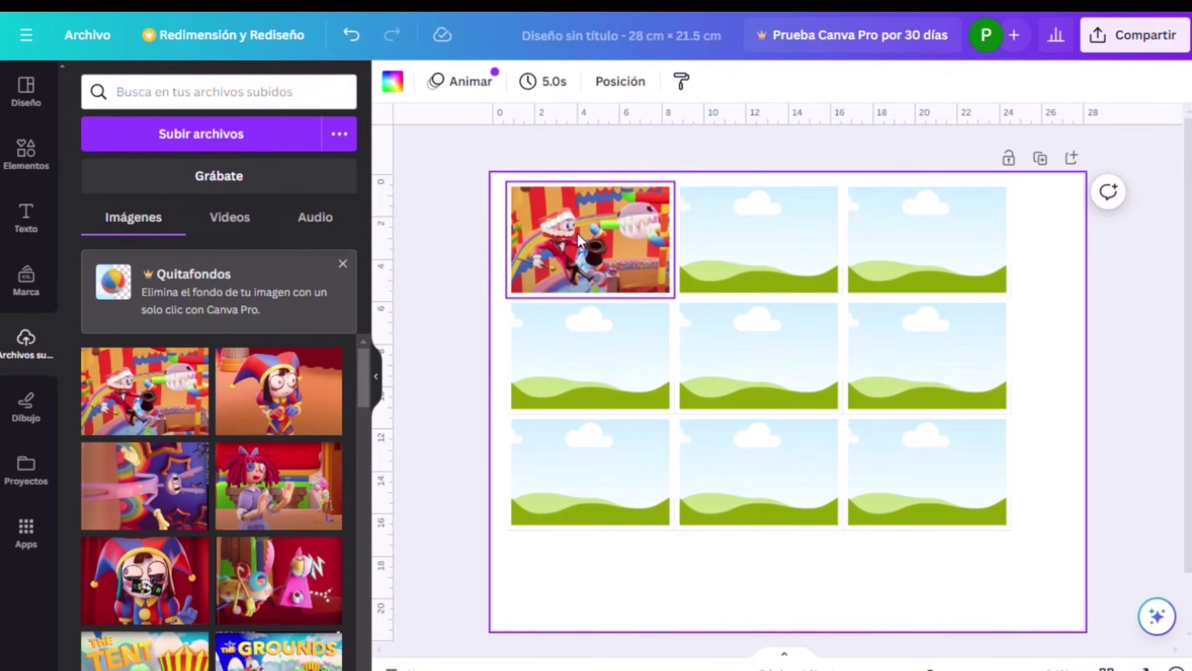
# - Try enlarging the image inside the first frame to reframe it, and shrink it back to the frame's size
pyautogui.click(602, 244)
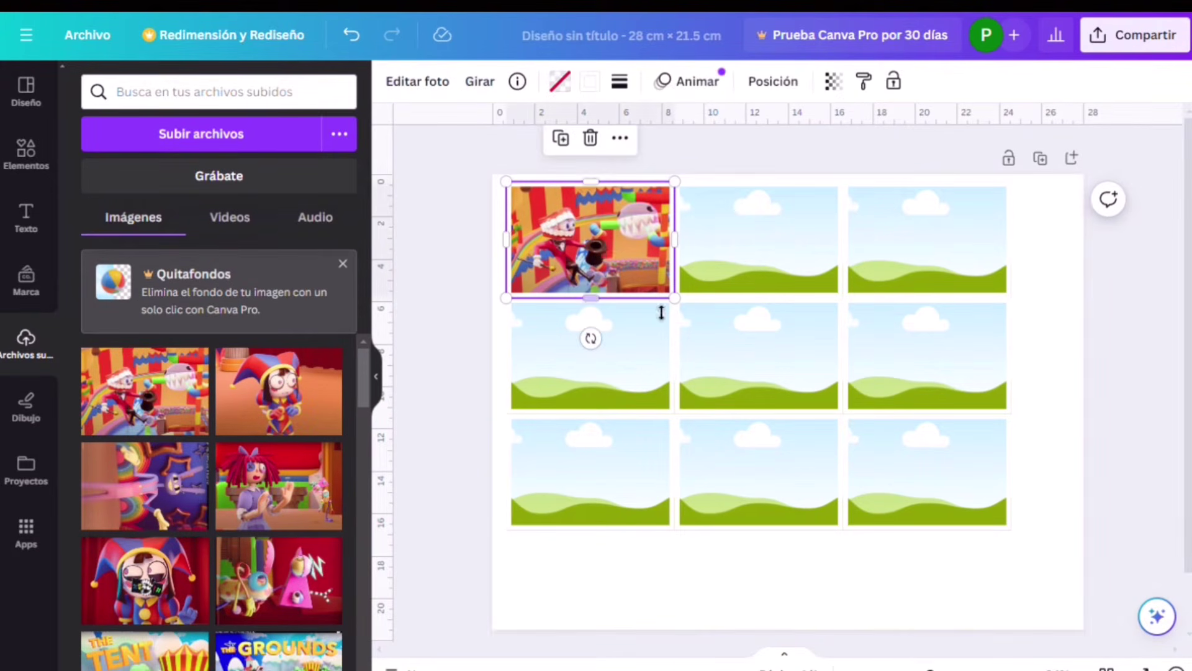
pyautogui.doubleClick(602, 242)
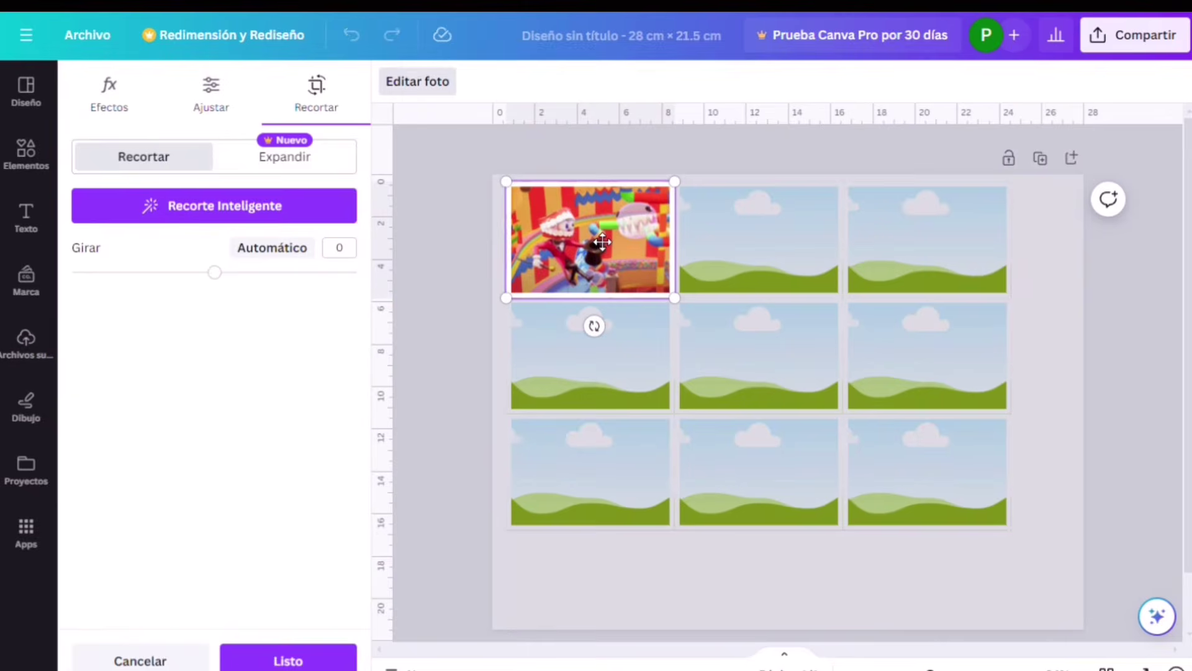
pyautogui.moveTo(682, 312); pyautogui.dragTo(789, 361)
pyautogui.moveTo(724, 318)
pyautogui.mouseDown()
pyautogui.moveTo(714, 280)
pyautogui.moveTo(658, 288)
pyautogui.moveTo(658, 306)
pyautogui.moveTo(714, 314)
pyautogui.moveTo(726, 327)
pyautogui.mouseUp()
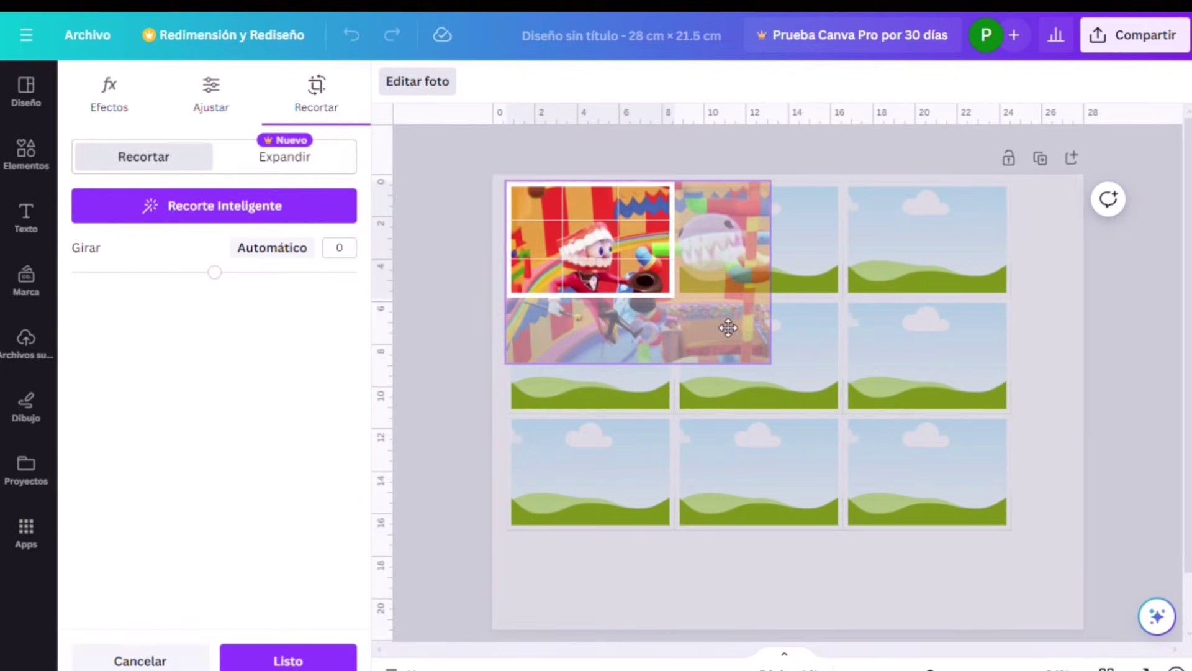
pyautogui.moveTo(783, 377); pyautogui.dragTo(691, 325)
pyautogui.click(691, 325)
# - Fill the remaining frames of the first row and all of the second row with the next uploaded scene images
pyautogui.moveTo(279, 392); pyautogui.dragTo(757, 239)
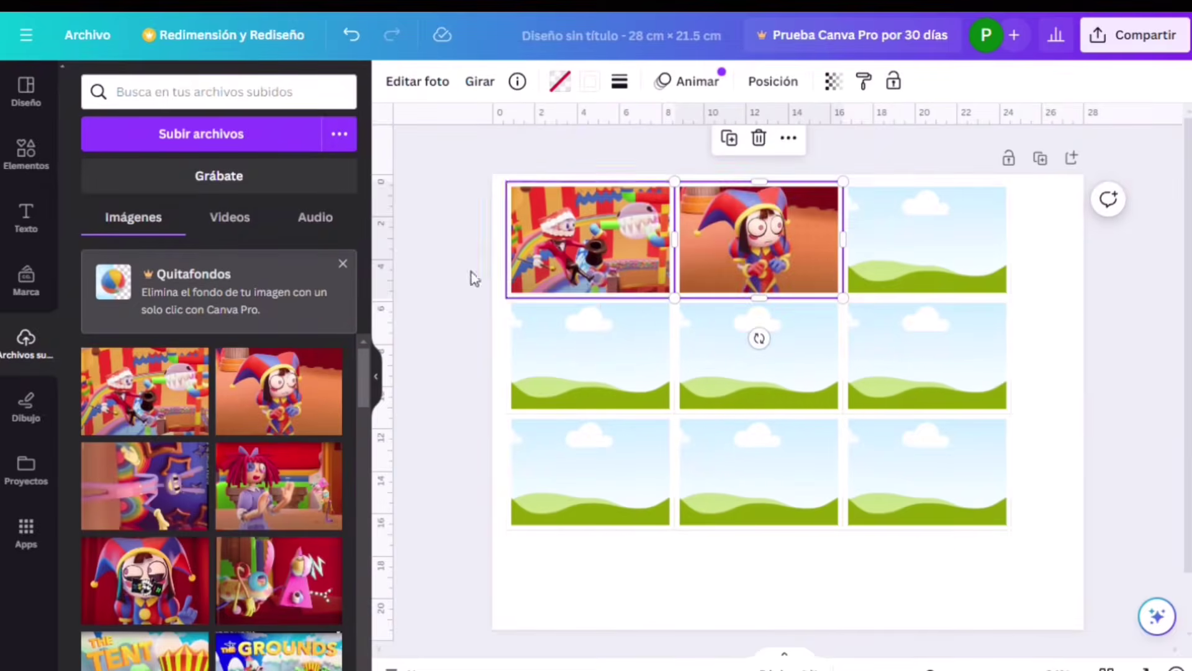
pyautogui.moveTo(146, 485); pyautogui.dragTo(925, 239)
pyautogui.moveTo(279, 486); pyautogui.dragTo(590, 351)
pyautogui.moveTo(279, 581); pyautogui.dragTo(926, 354)
# - Fill the third row of frames with the uploaded The Tent, The Grounds and The Void images
pyautogui.moveTo(144, 649); pyautogui.dragTo(590, 472)
pyautogui.moveTo(279, 649); pyautogui.dragTo(759, 472)
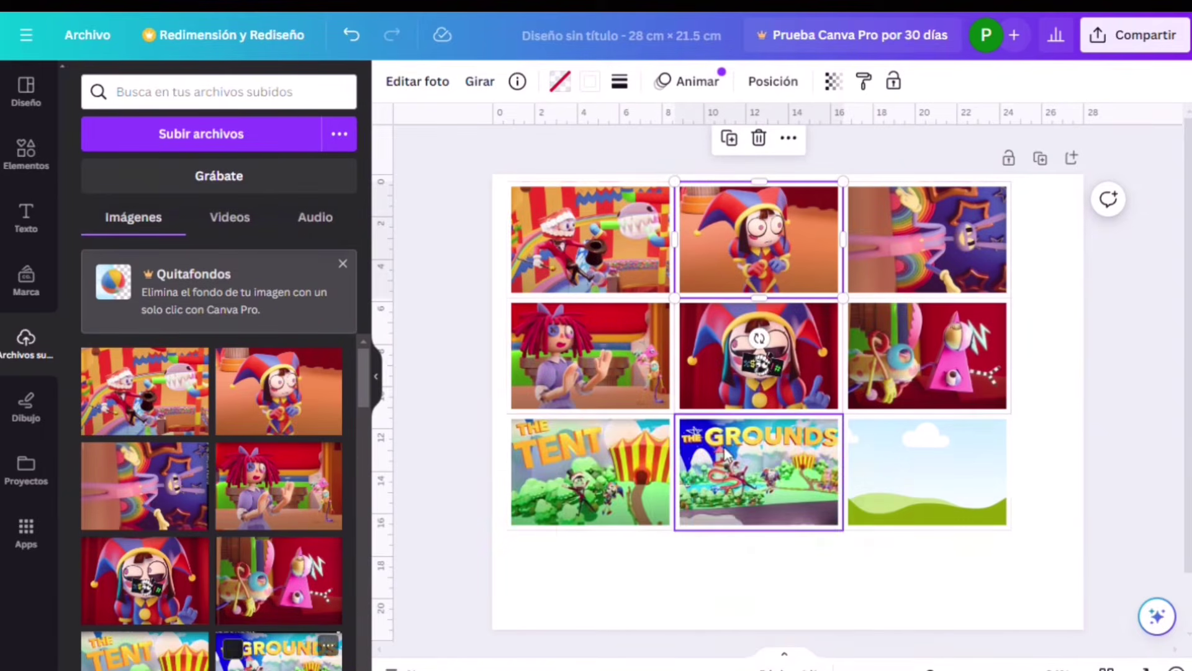
pyautogui.scroll(-4, 261, 497)
pyautogui.moveTo(145, 506); pyautogui.dragTo(927, 472)
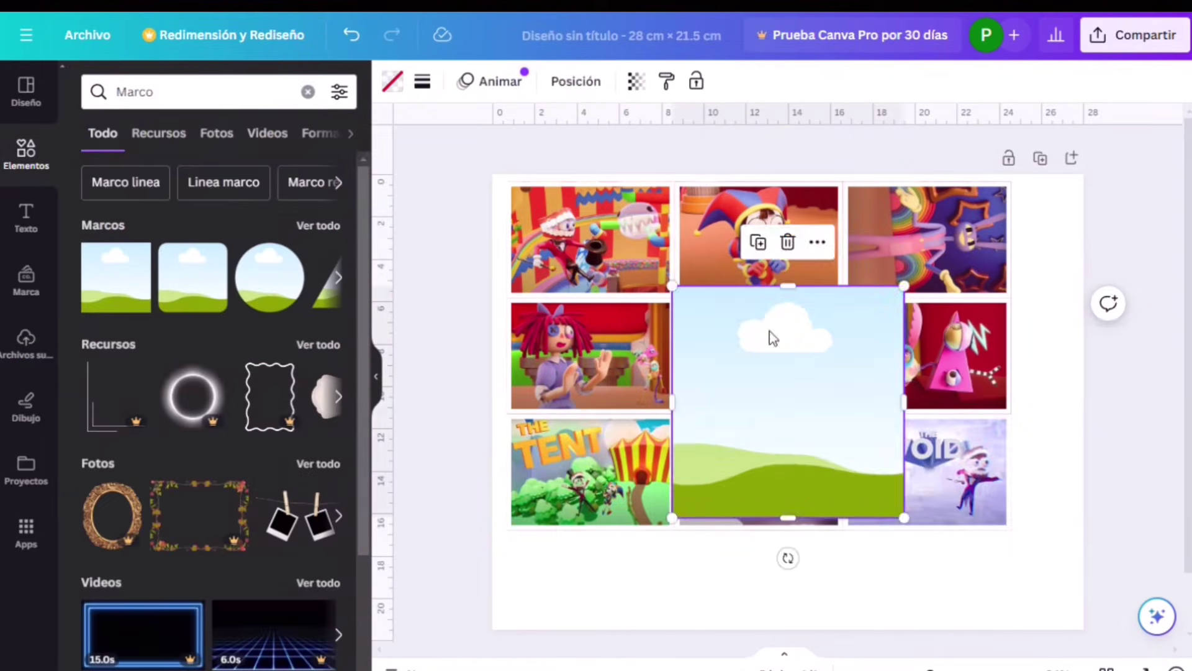
# - Shrink the new frame to a square of about 4.5 cm and place it below the grid's first column
pyautogui.moveTo(789, 519); pyautogui.dragTo(786, 386)
pyautogui.moveTo(904, 331); pyautogui.dragTo(774, 332)
pyautogui.moveTo(774, 378); pyautogui.dragTo(768, 382)
pyautogui.moveTo(721, 332); pyautogui.dragTo(555, 575)
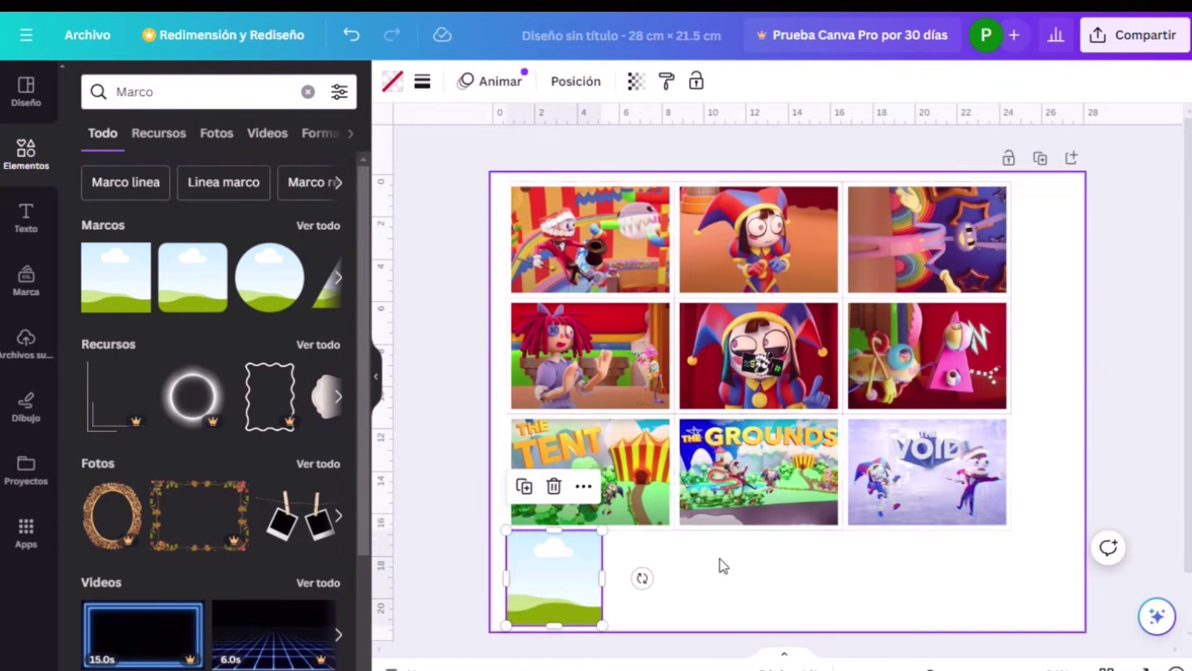
# - Duplicate the small square frame to form a row of five frames beneath the third row
pyautogui.click(526, 487)
pyautogui.hotkey('ctrl', 'd')
pyautogui.hotkey('ctrl', 'd')
pyautogui.hotkey('ctrl', 'd')
pyautogui.hotkey('ctrl', 'd')
# - Fill the five square frames with the uploaded close-up images of the jester girl, and shift the whole grid to the page's center
pyautogui.click(26, 345)
pyautogui.moveTo(144, 397); pyautogui.dragTo(553, 577)
pyautogui.moveTo(278, 397); pyautogui.dragTo(649, 578)
pyautogui.moveTo(145, 531); pyautogui.dragTo(743, 578)
pyautogui.moveTo(267, 553); pyautogui.dragTo(840, 577)
pyautogui.moveTo(144, 637); pyautogui.dragTo(949, 577)
pyautogui.moveTo(1034, 583); pyautogui.dragTo(582, 232)
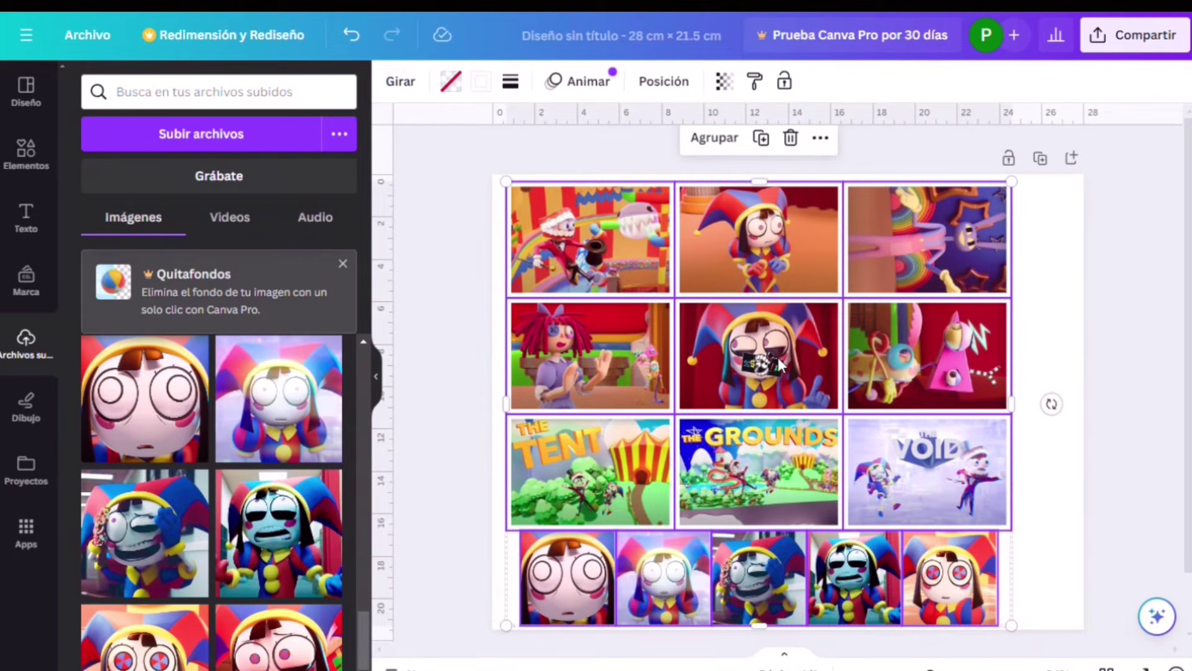
pyautogui.moveTo(778, 357); pyautogui.dragTo(807, 359)
# - Add a subtitle text reading "01" and place it in the lower-left corner of the first image
pyautogui.click(26, 216)
pyautogui.click(225, 366)
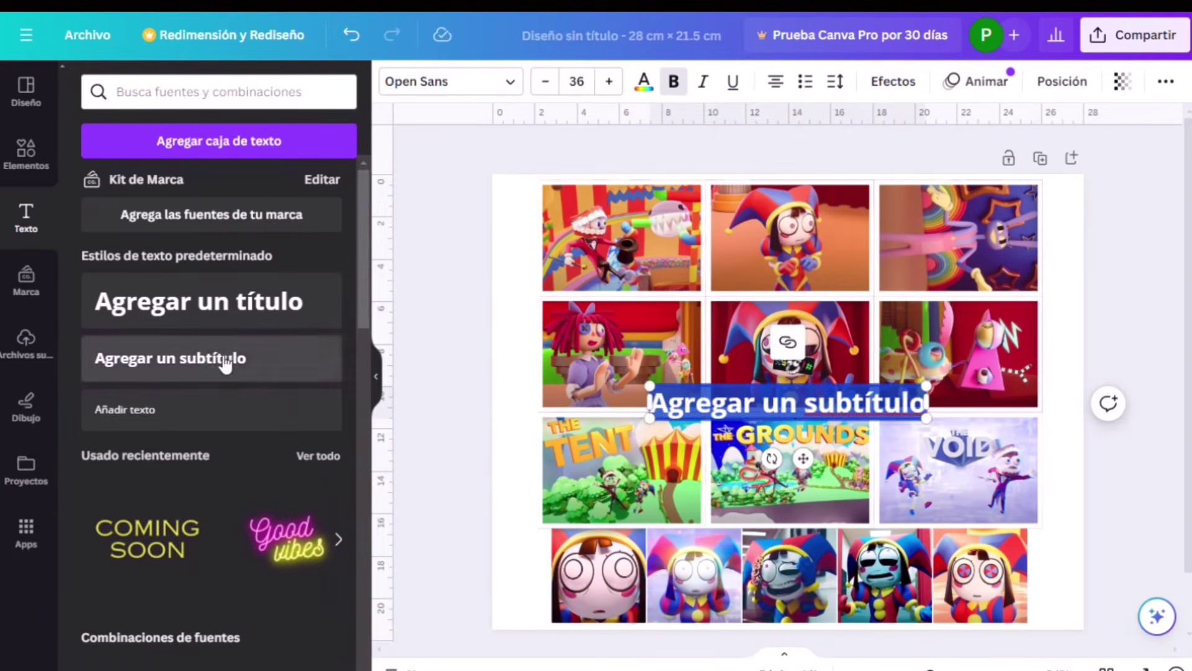
pyautogui.write('01')
pyautogui.moveTo(801, 403); pyautogui.dragTo(581, 273)
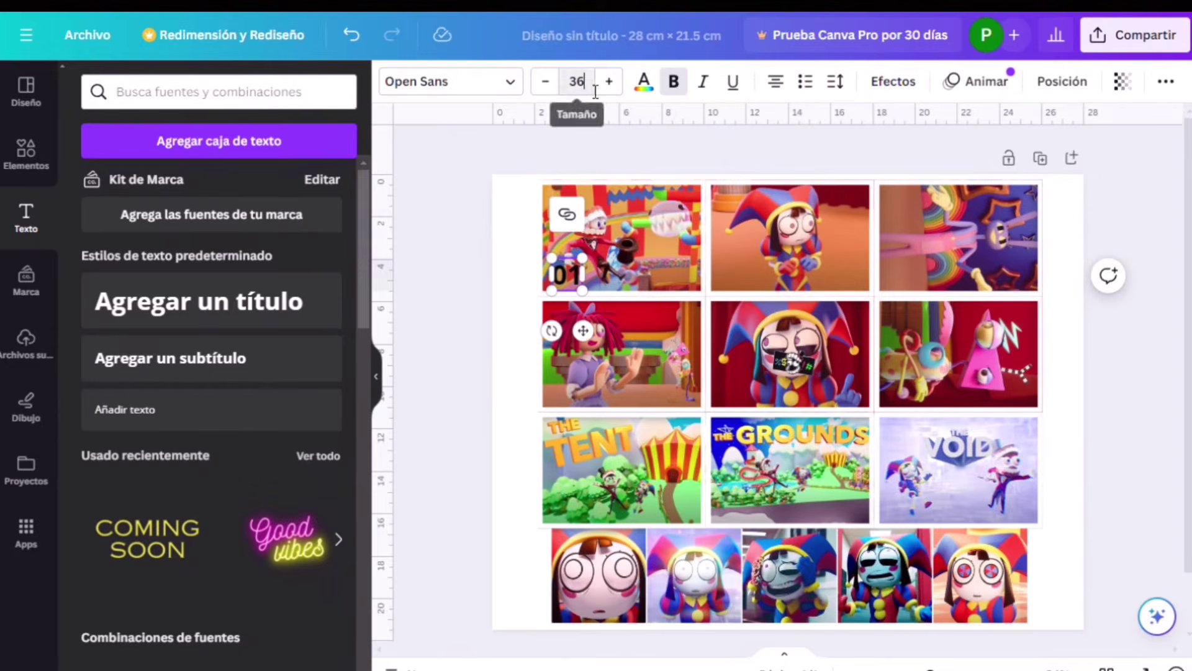
# - Format the 01 number in the TT Masters font at size 25 with white color
pyautogui.click(510, 81)
pyautogui.click(168, 439)
pyautogui.click(644, 81)
pyautogui.scroll(3, 488, 377)
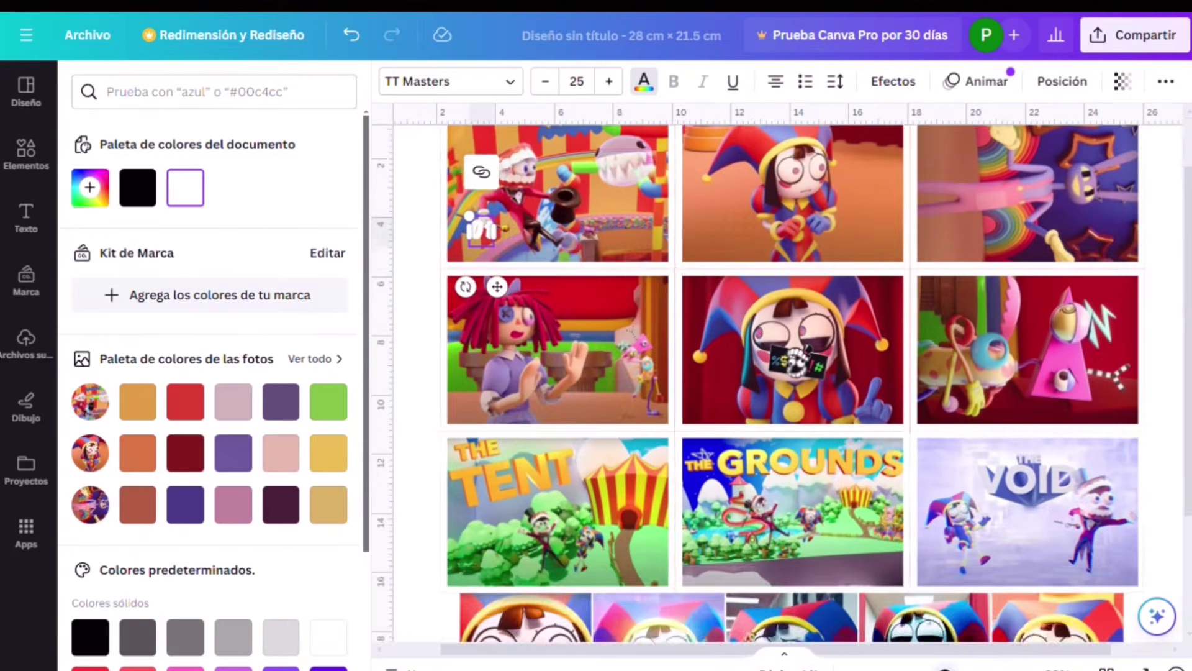
# - Duplicate the number onto the other large images as 02 to 09, rotating 03 and 06 to suit their sideways pictures
pyautogui.click(488, 377)
pyautogui.click(462, 317)
pyautogui.hotkey('ctrl', 'd')
pyautogui.hotkey('ctrl', 'd')
pyautogui.moveTo(465, 318); pyautogui.dragTo(935, 318)
pyautogui.moveTo(934, 347); pyautogui.dragTo(861, 311)
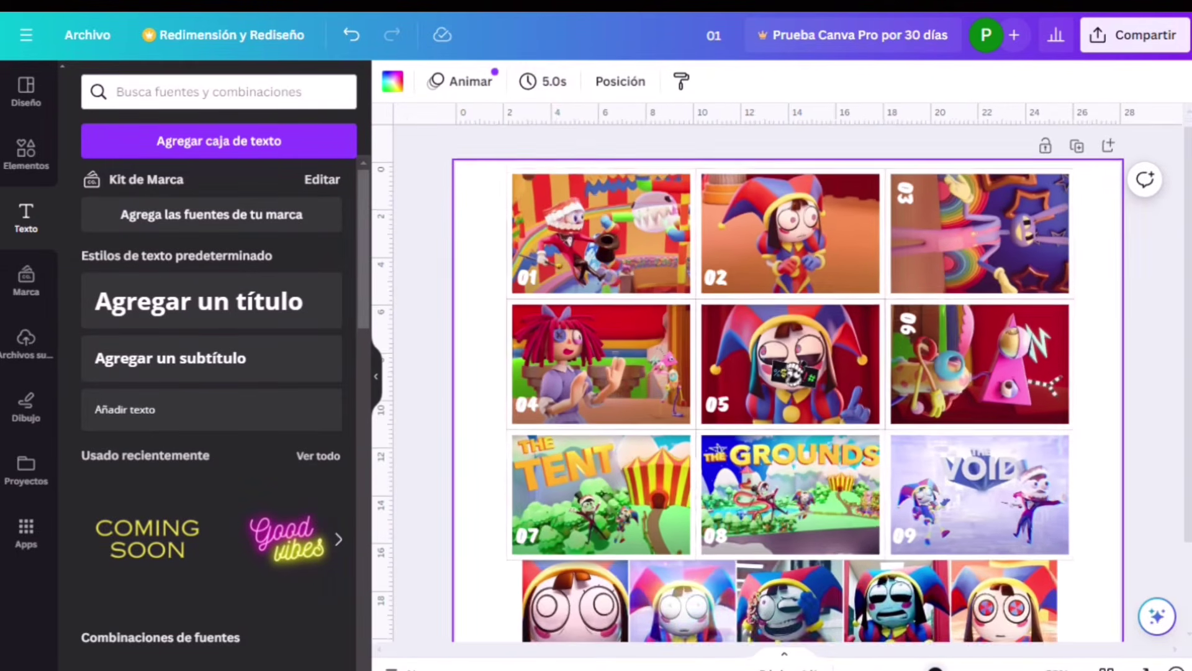
# - Duplicate the numbered sticker page to create page 2
pyautogui.scroll(-2, 788, 403)
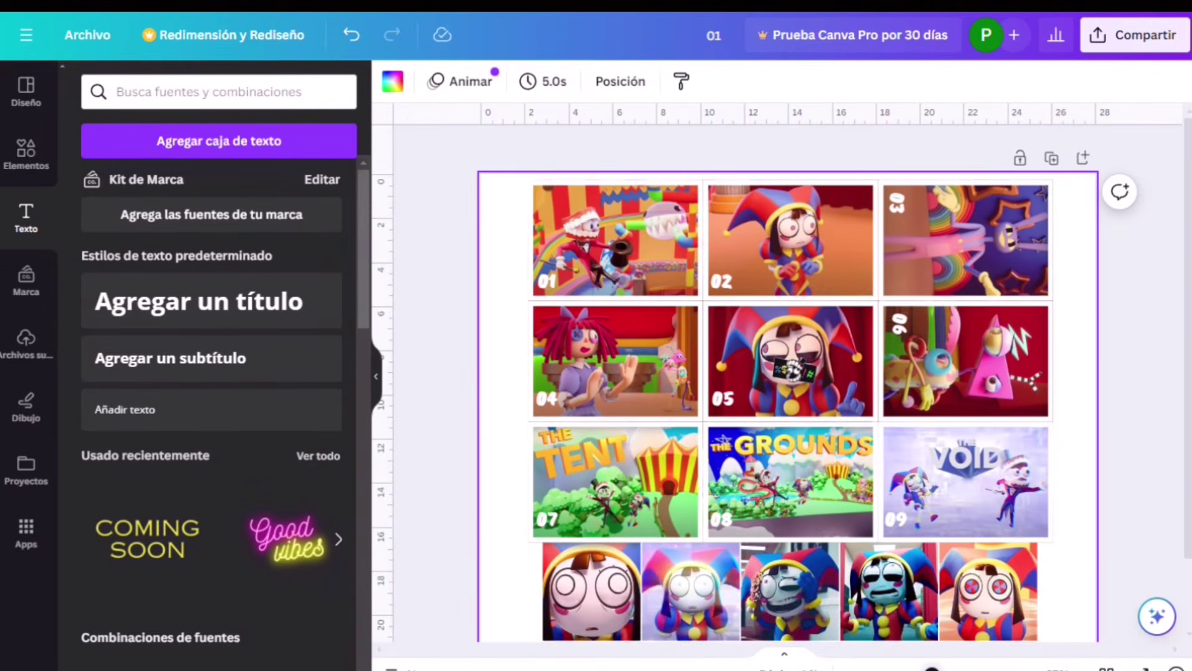
pyautogui.scroll(-2, 1115, 448)
pyautogui.scroll(2, 1115, 447)
pyautogui.scroll(-2, 787, 403)
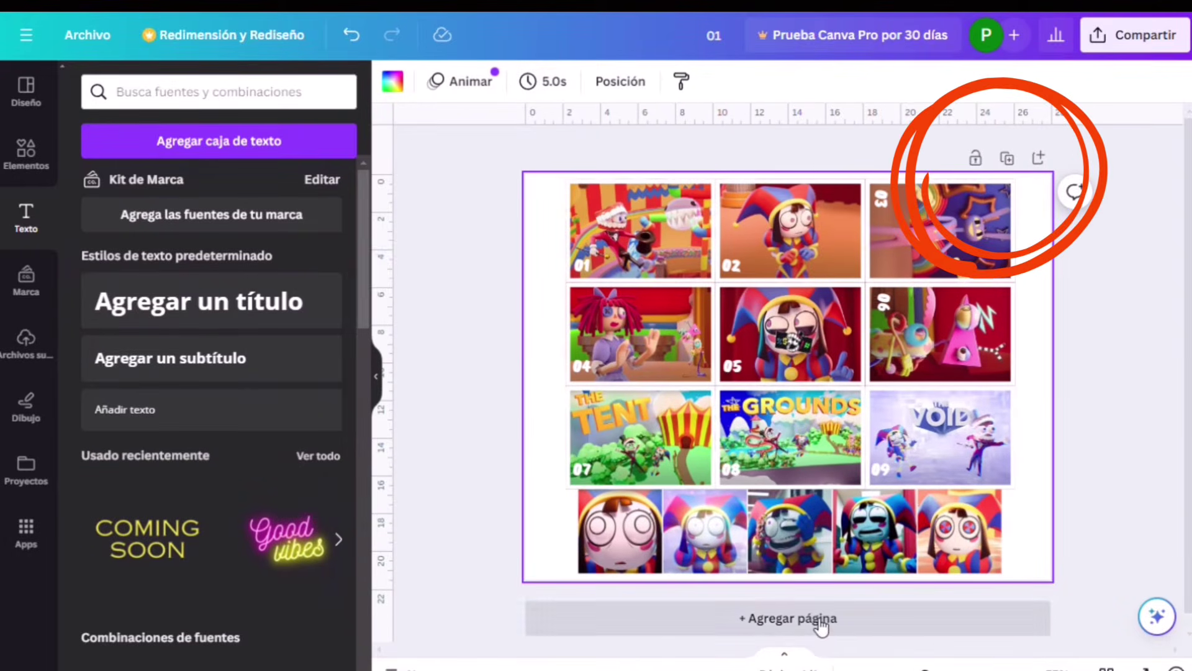
pyautogui.click(1007, 159)
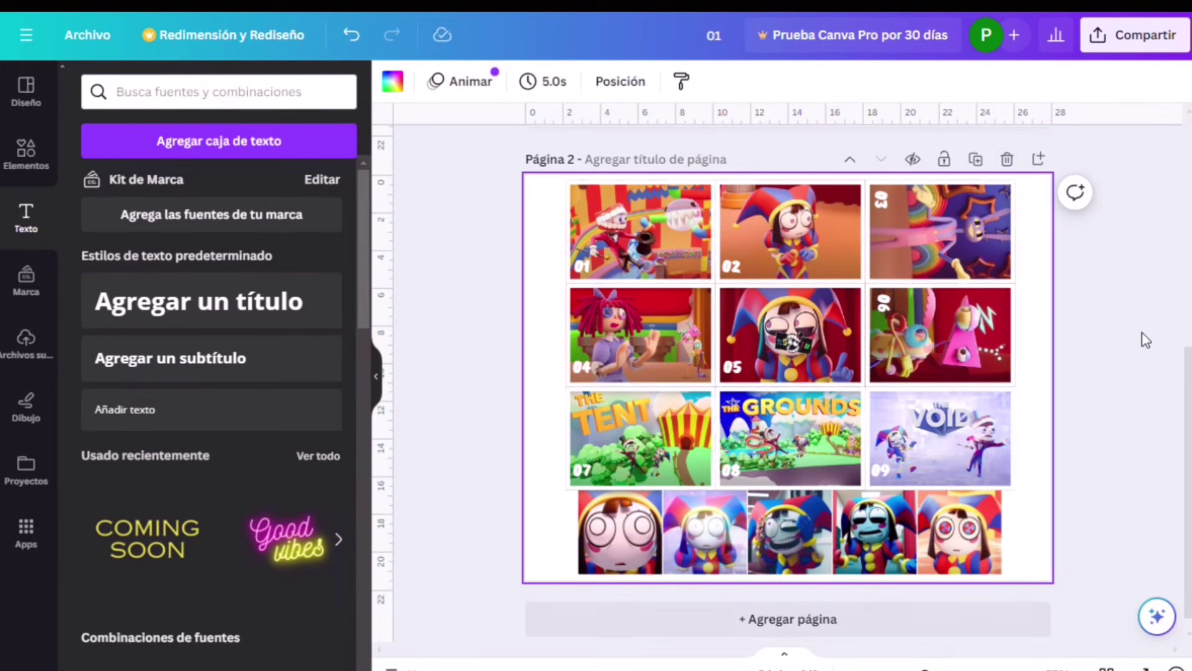
# - Select the first image on page 2 and bring up the uploaded images to find its replacement
pyautogui.scroll(2, 1146, 339)
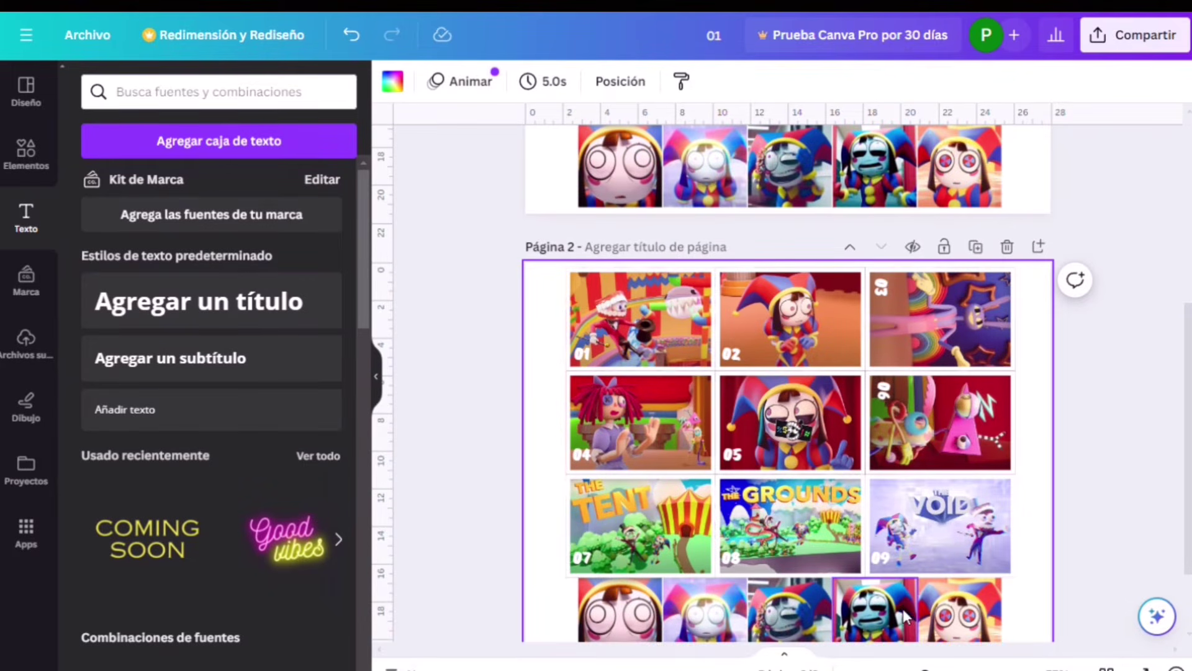
pyautogui.click(639, 318)
pyautogui.click(26, 343)
pyautogui.scroll(-5, 359, 581)
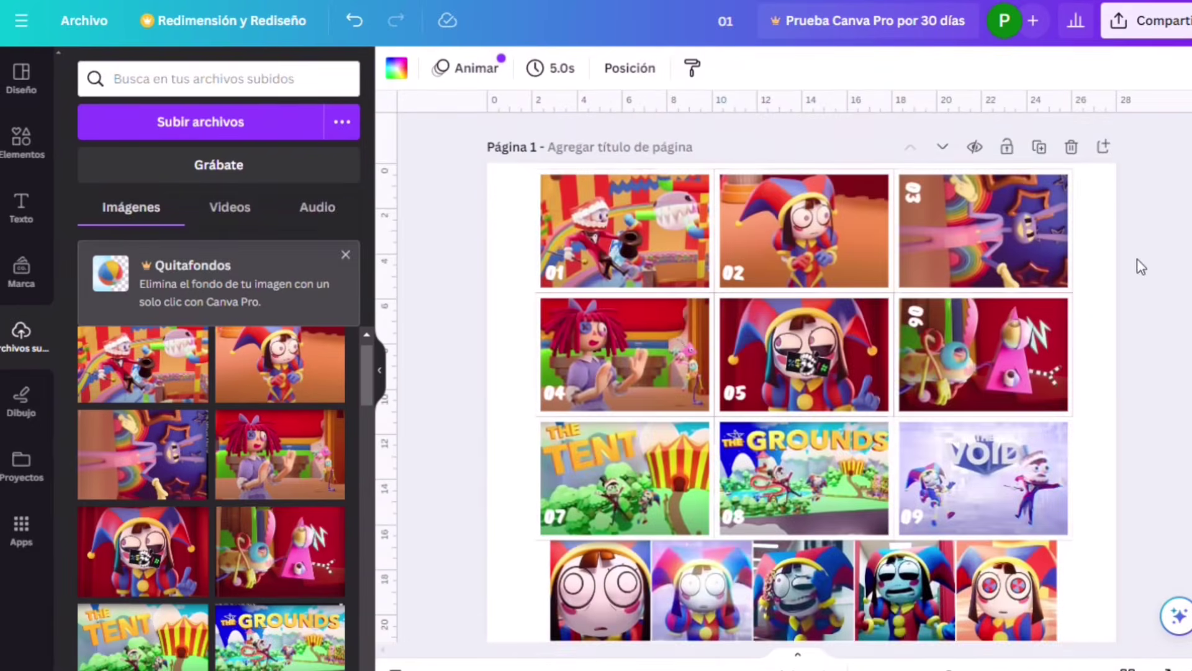
# - Download all 5 pages as a print PDF (PDF para impresión) with the RGB color profile
pyautogui.click(1157, 32)
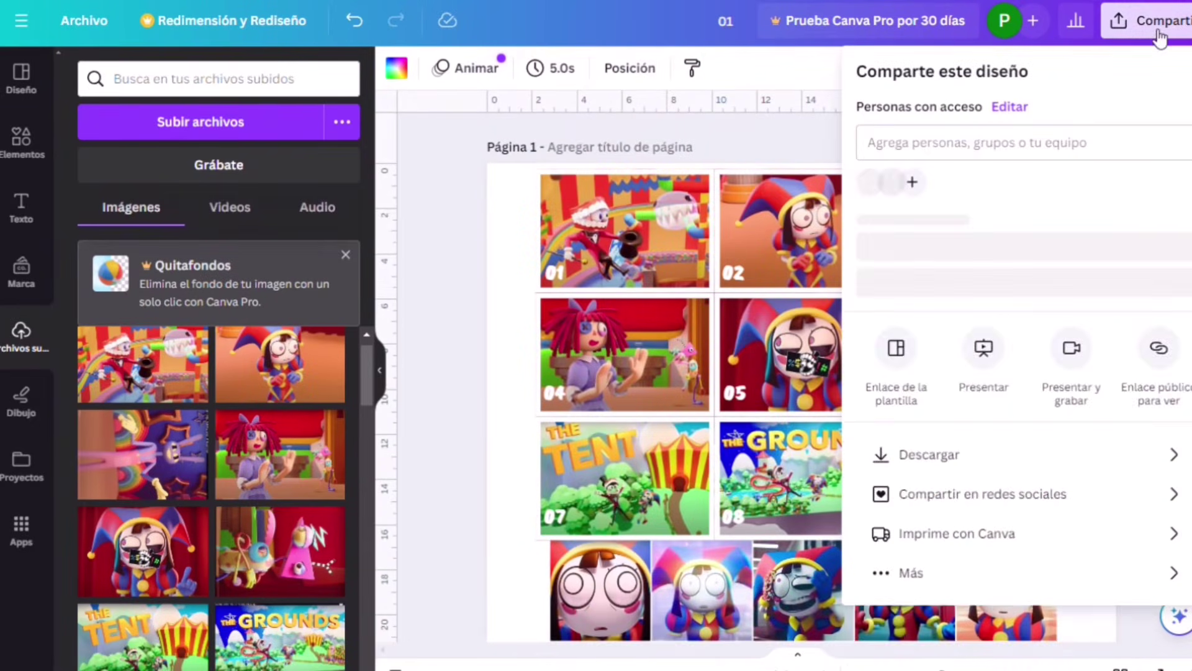
pyautogui.click(963, 475)
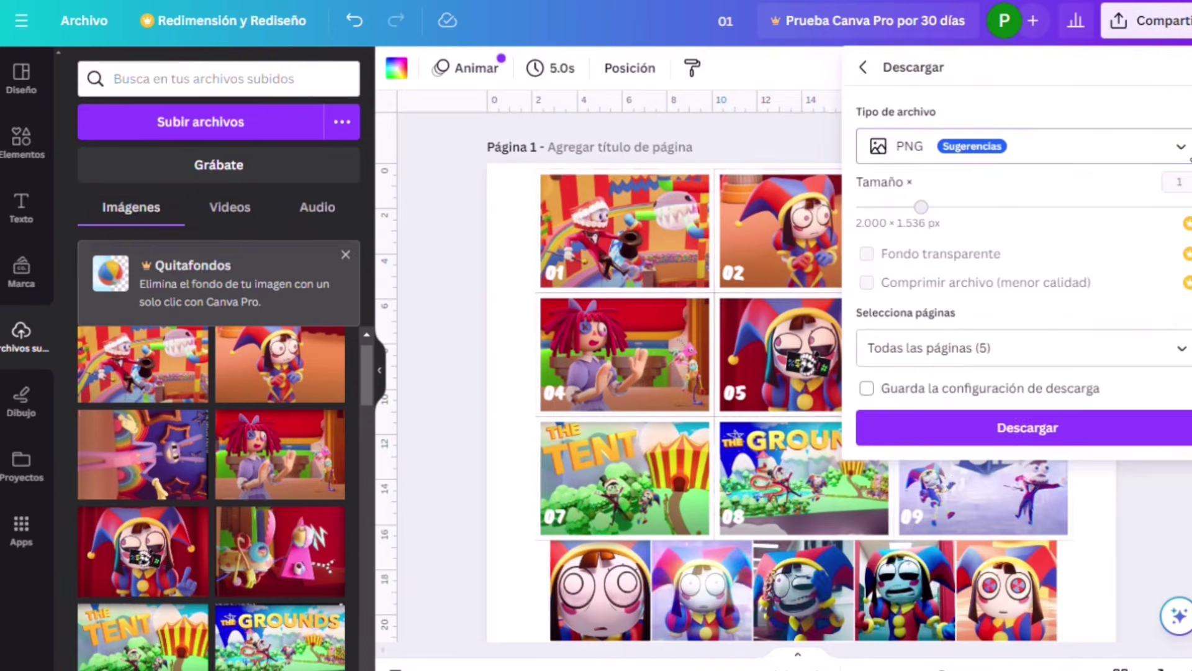
pyautogui.click(993, 146)
pyautogui.click(962, 375)
pyautogui.click(961, 376)
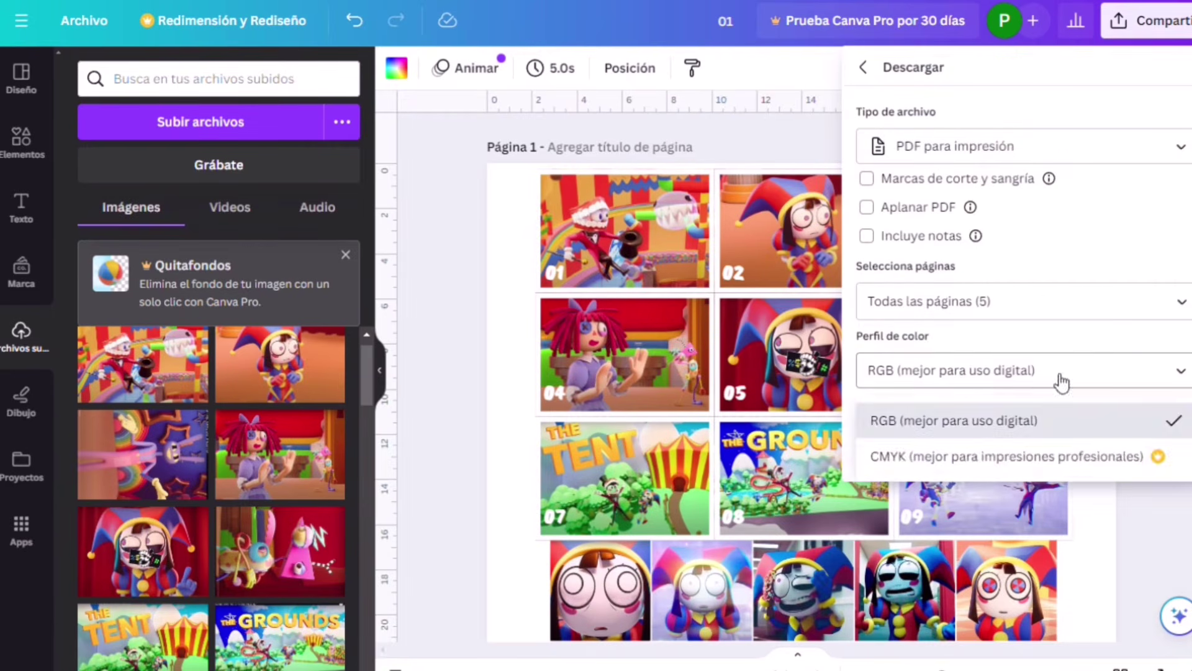
pyautogui.click(962, 418)
pyautogui.click(1045, 458)
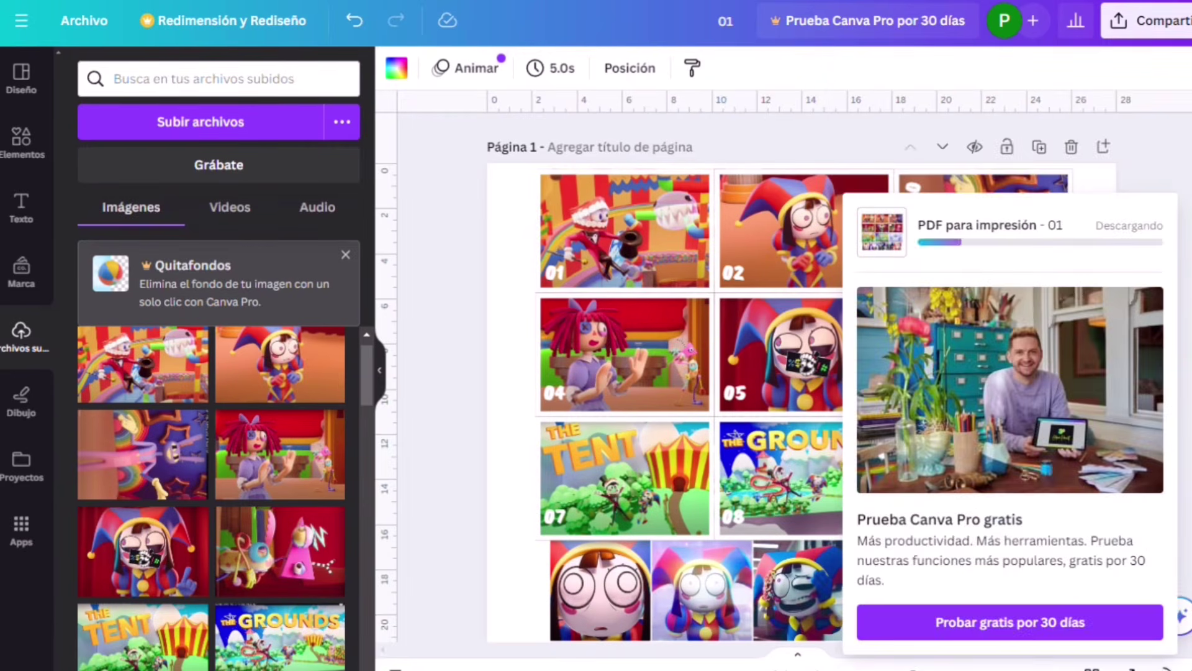